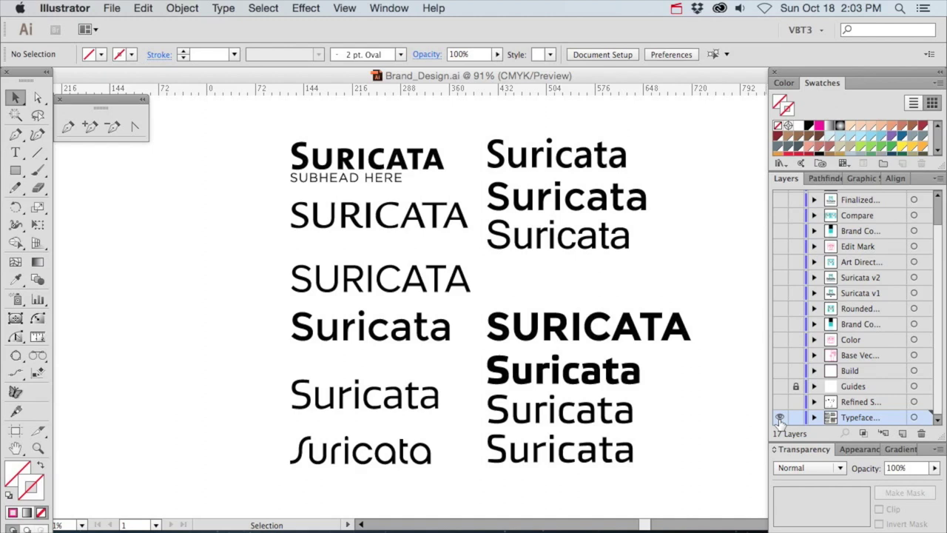
- Hide the typeface comparison layer and show the refined sketch layer instead
left_click(780, 417)
left_click(780, 402)
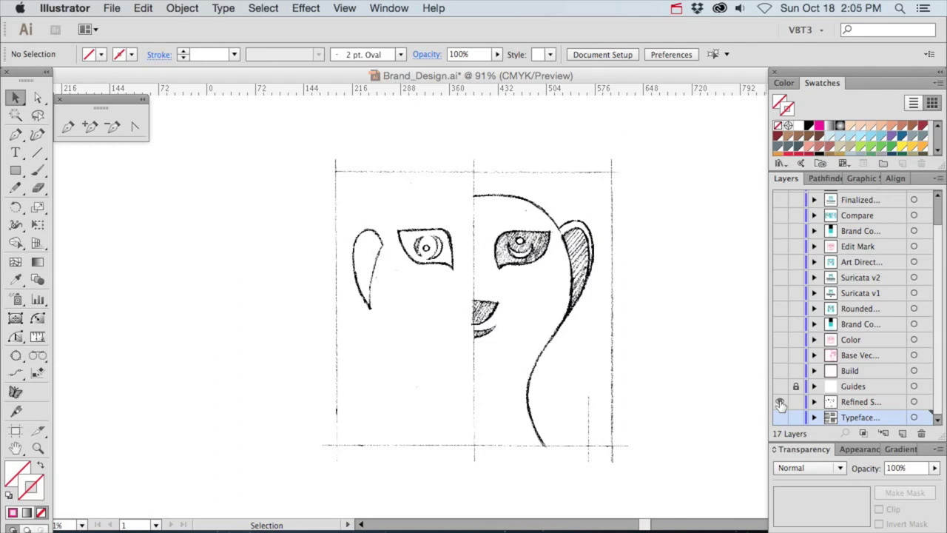
left_click(780, 402)
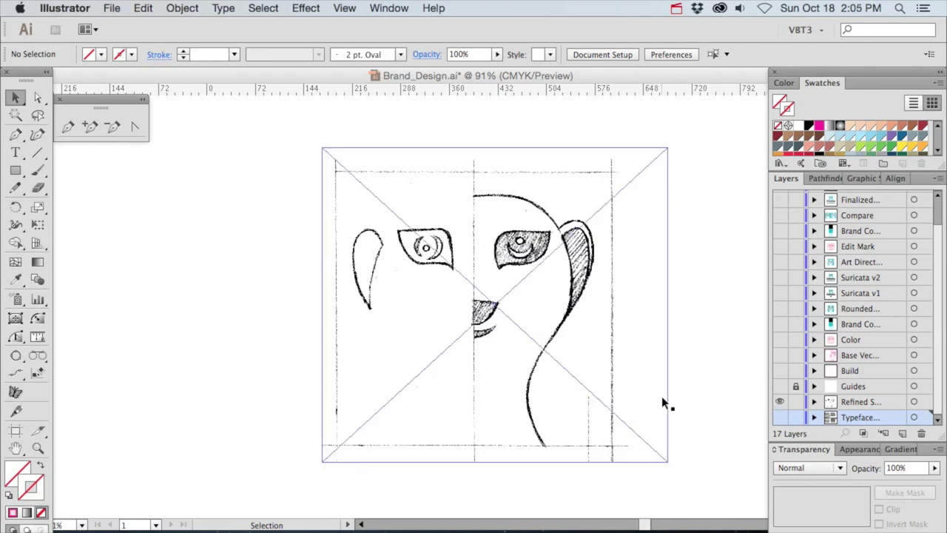
- Set the placed sketch image's opacity to 15% and lock its layer
left_click(602, 343)
left_click(896, 468)
type("15")
key("Return")
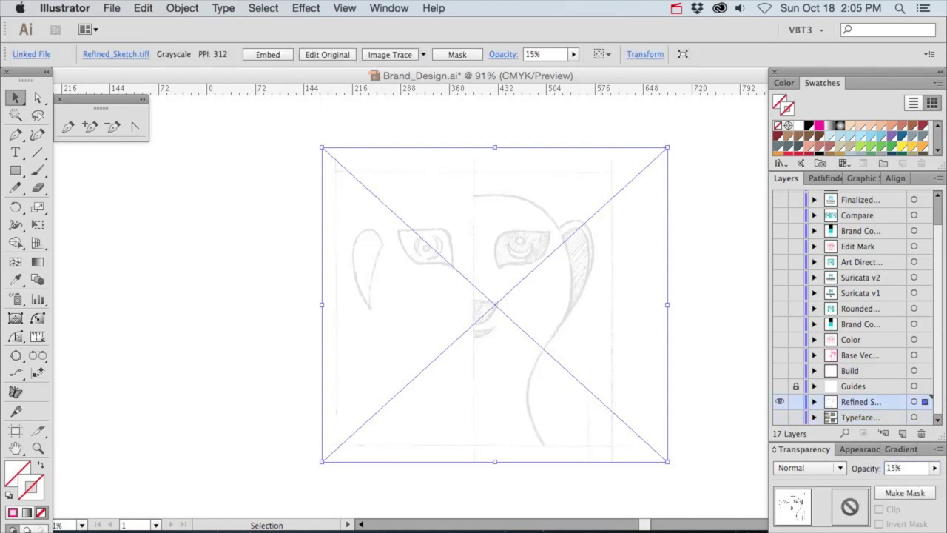
left_click(796, 402)
- Show the Guides and Build layers, and make Build the active layer
left_click(780, 386)
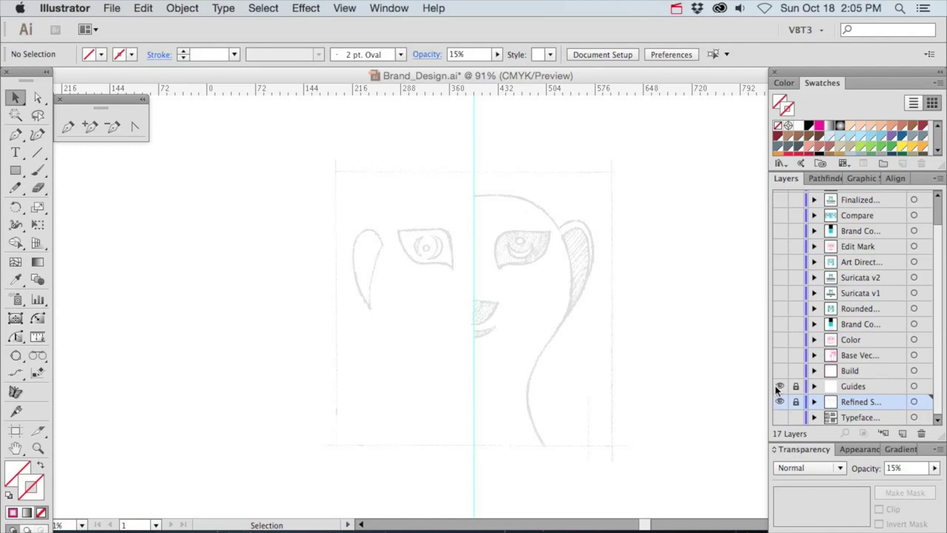
left_click(345, 9)
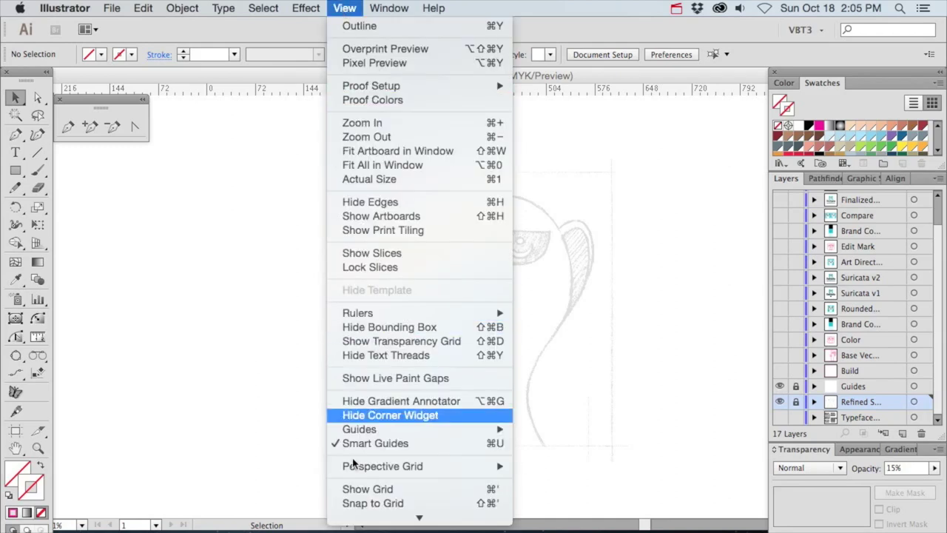
mouse_move(382, 427)
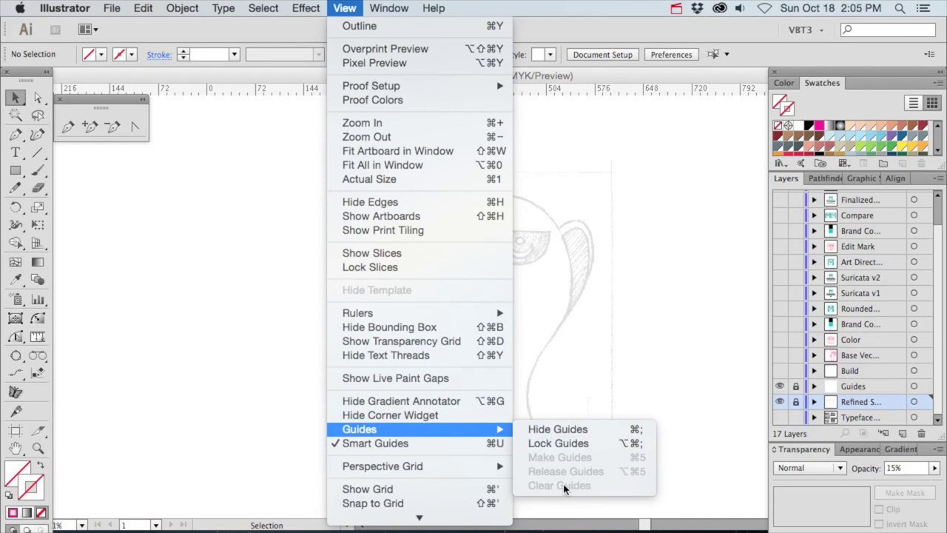
left_click(644, 375)
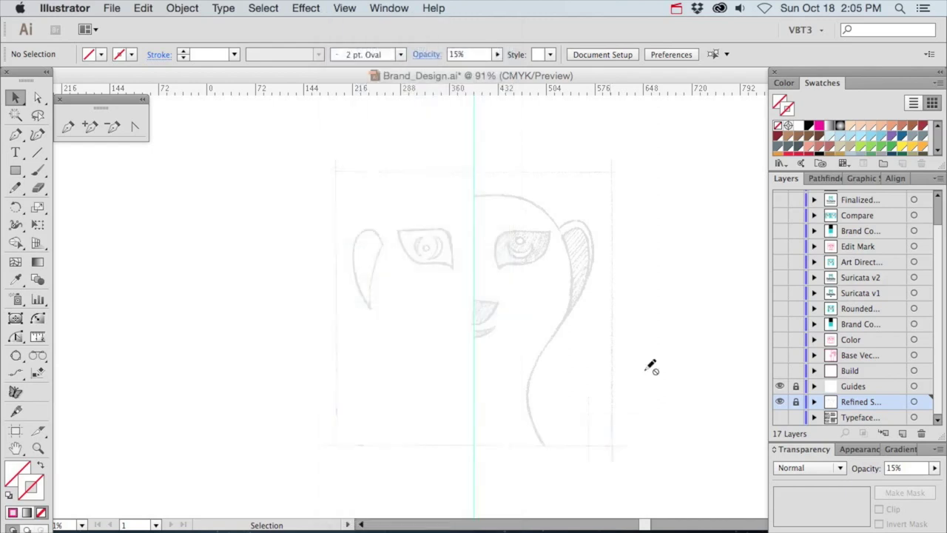
left_click(781, 371)
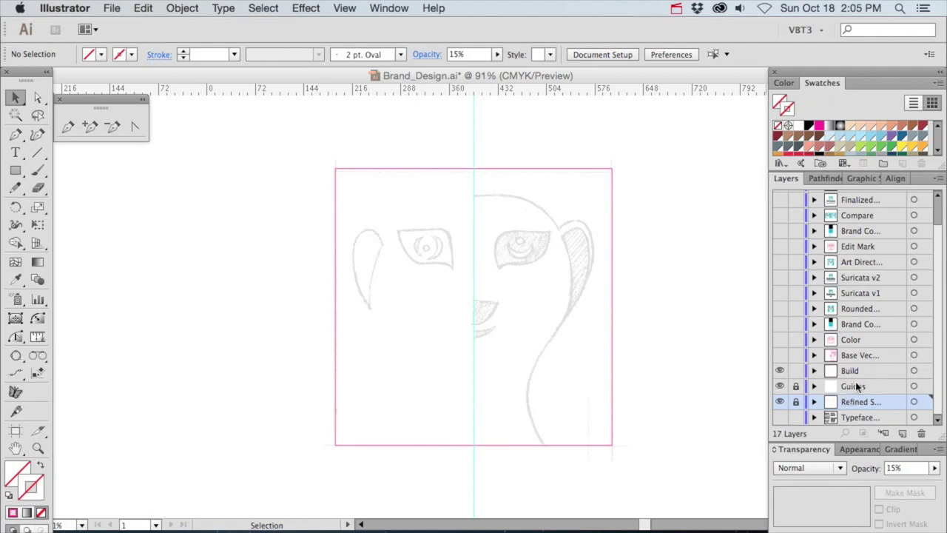
left_click(859, 375)
- Draw a rough closed four-point path over the sketched right eye with the Pen tool
left_click(67, 125)
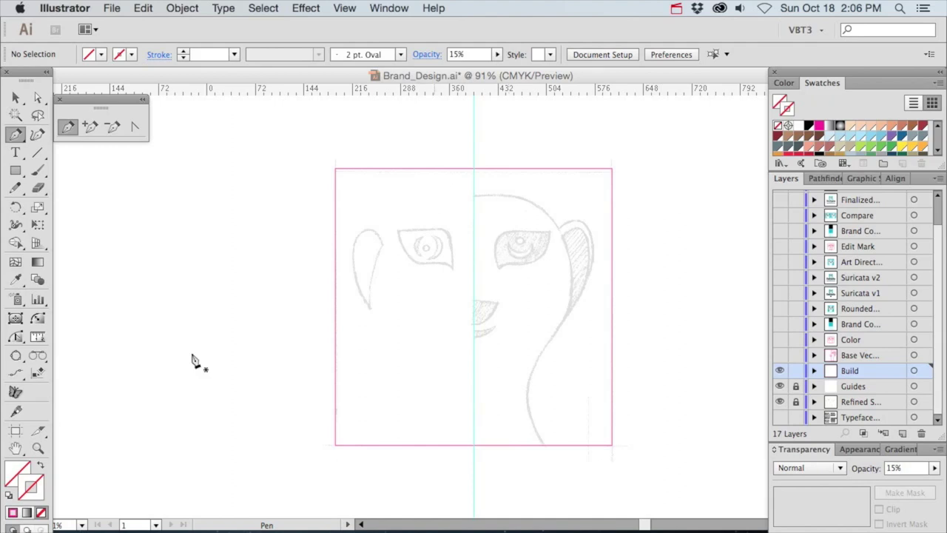
left_click(38, 448)
left_click_drag(471, 213, 598, 293)
key("space")
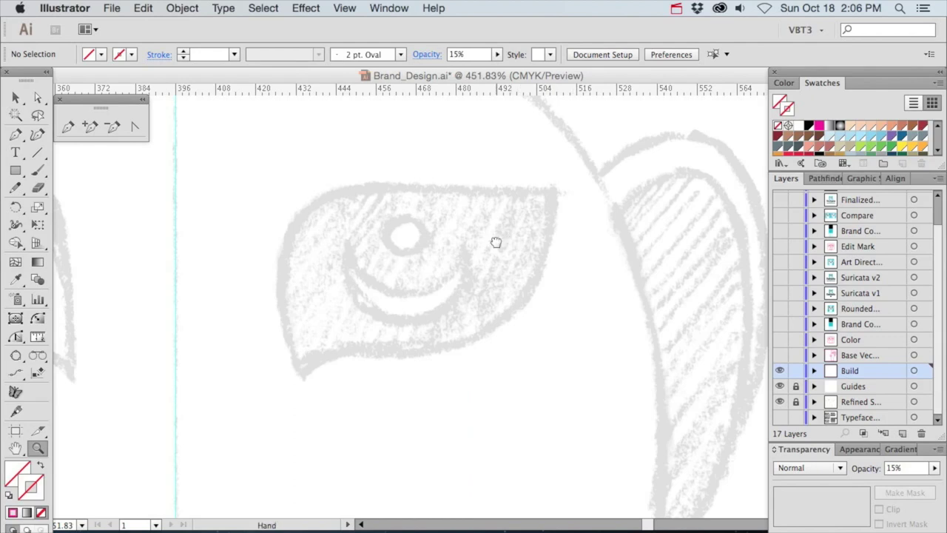
left_click_drag(495, 244, 518, 256)
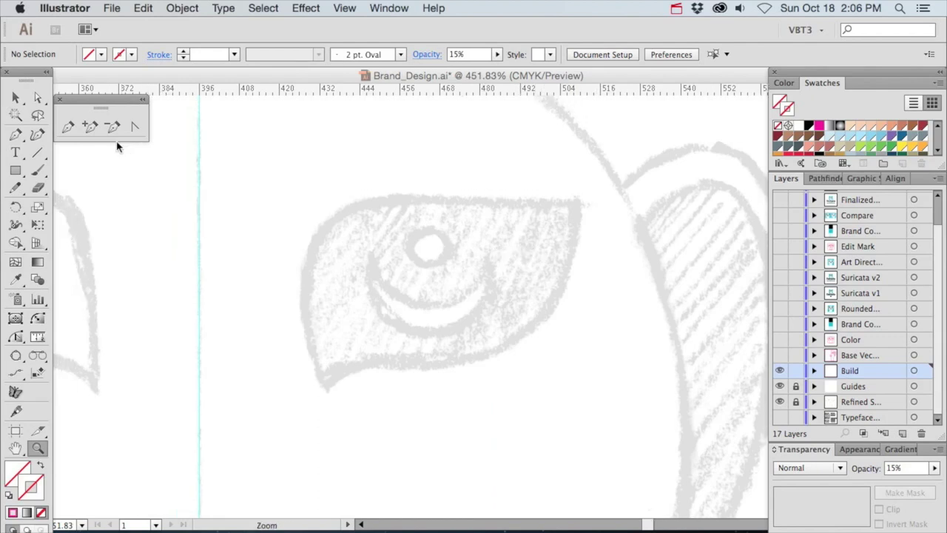
left_click(66, 127)
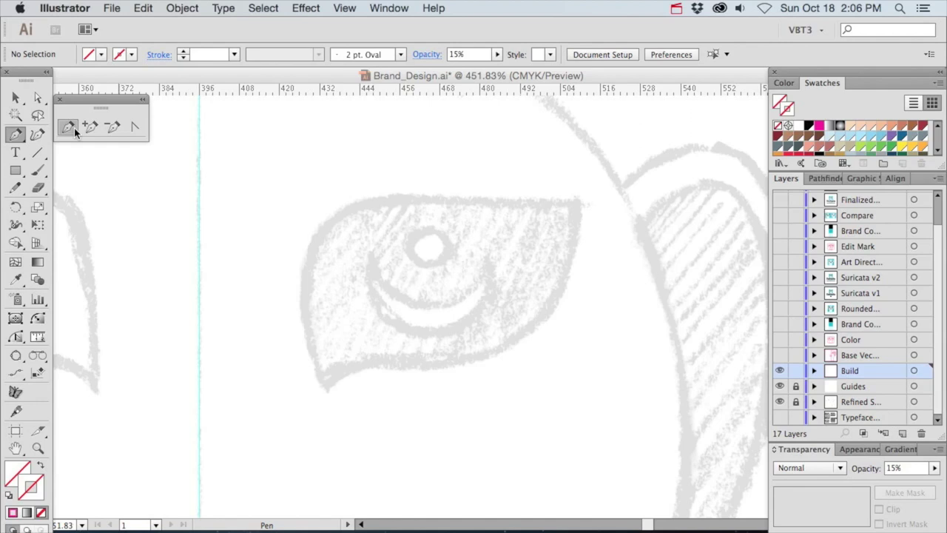
left_click(325, 388)
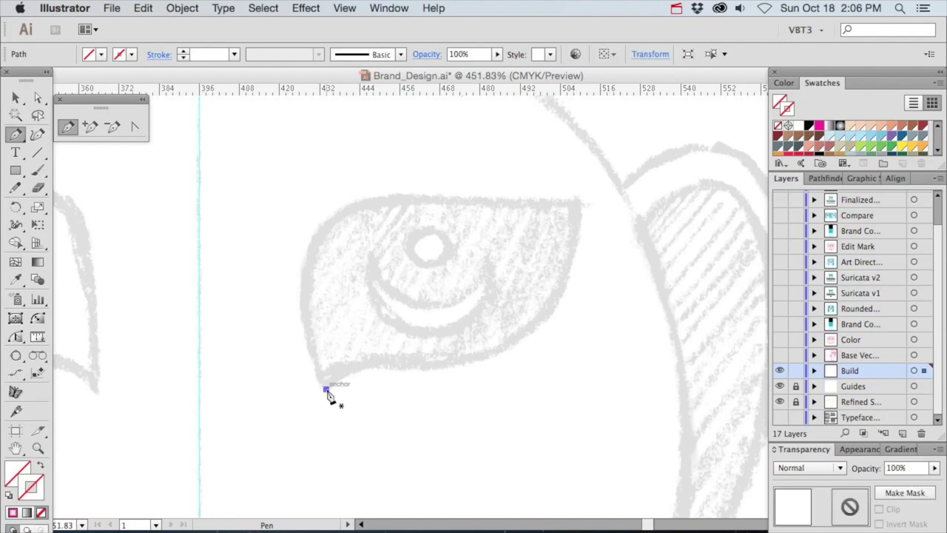
left_click_drag(393, 198, 408, 200)
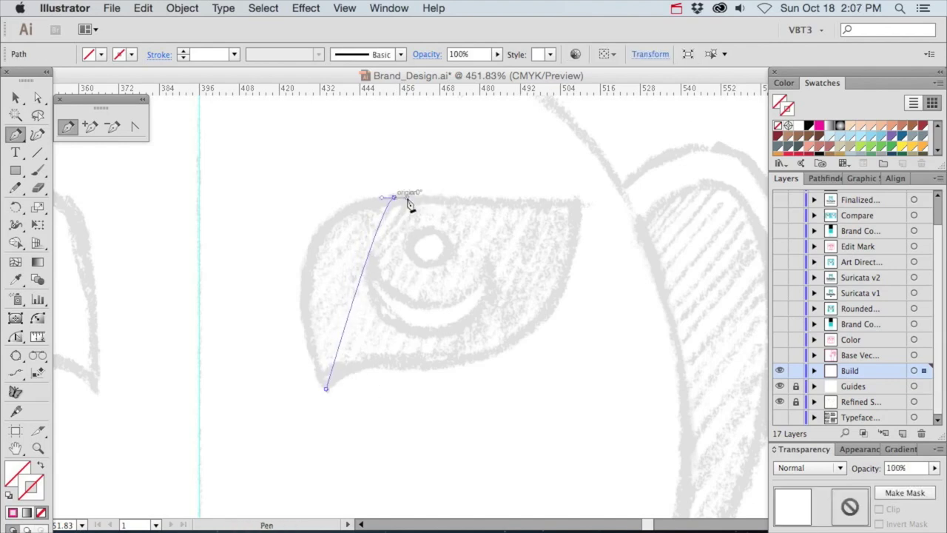
left_click(580, 198)
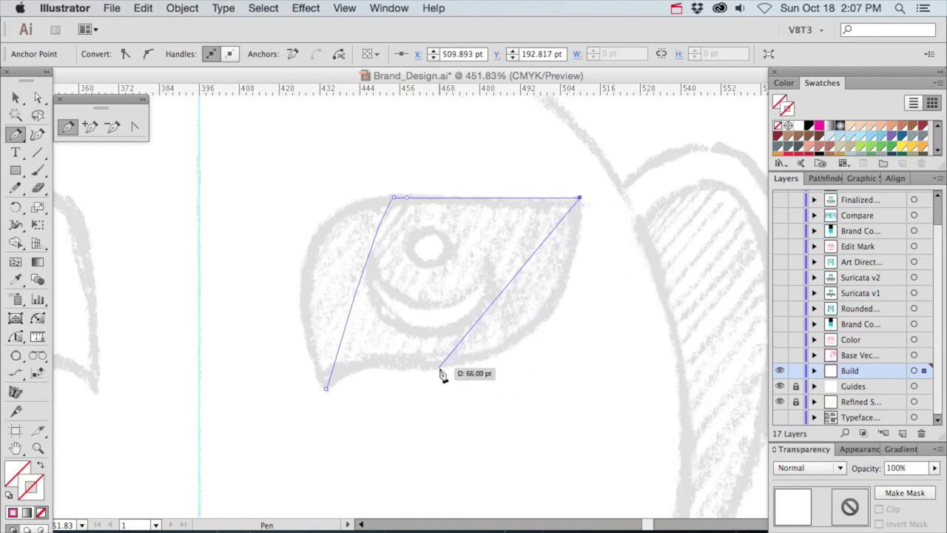
left_click_drag(438, 367, 405, 376)
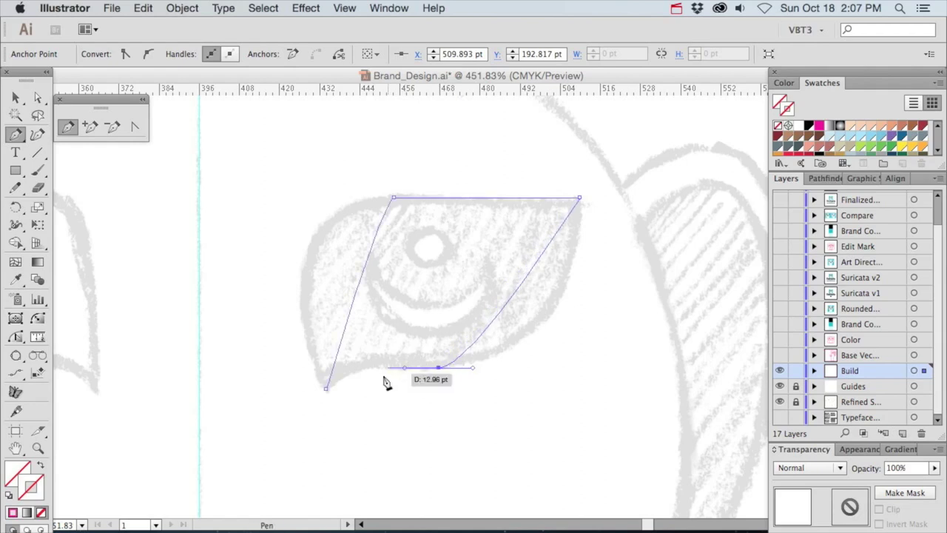
left_click(326, 389)
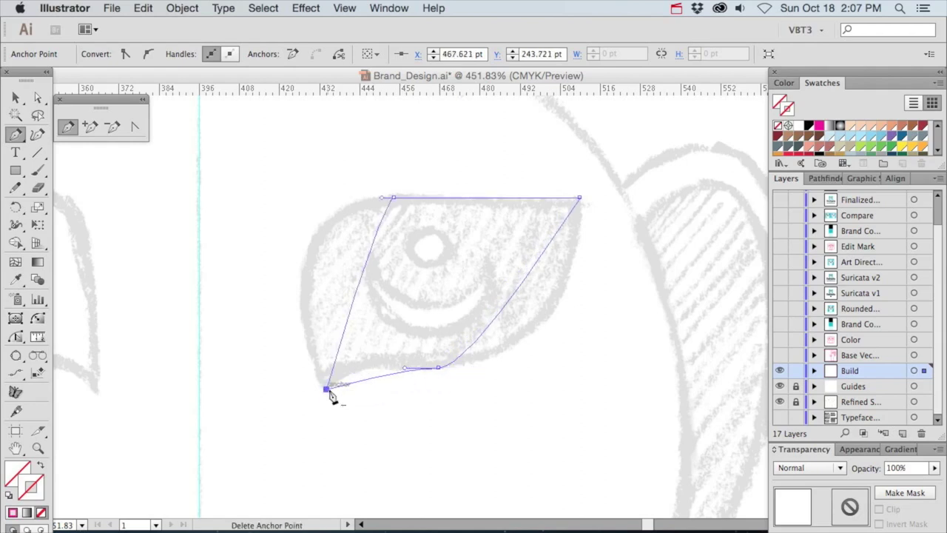
- Apply the thin magenta stroke graphic style to the eye path
left_click(864, 178)
left_click(810, 205)
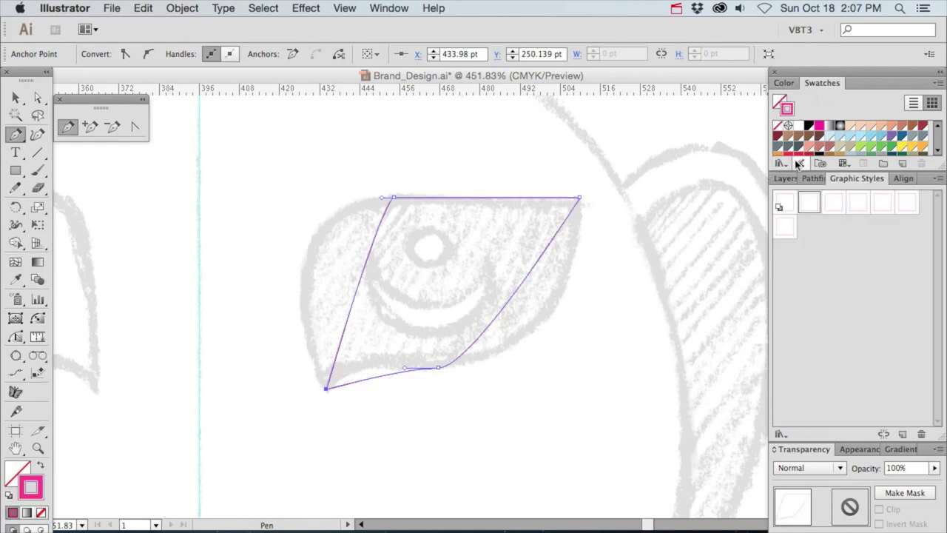
left_click(787, 180)
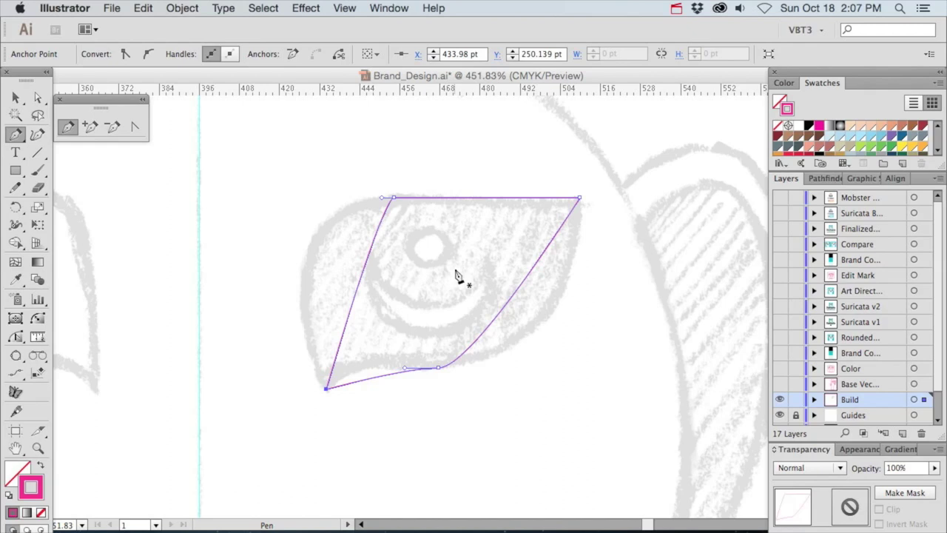
- Bend the left side of the eye path with the Anchor Point tool to follow the rounded sketch edge, and inspect the upper anchor's handles
left_click(135, 128)
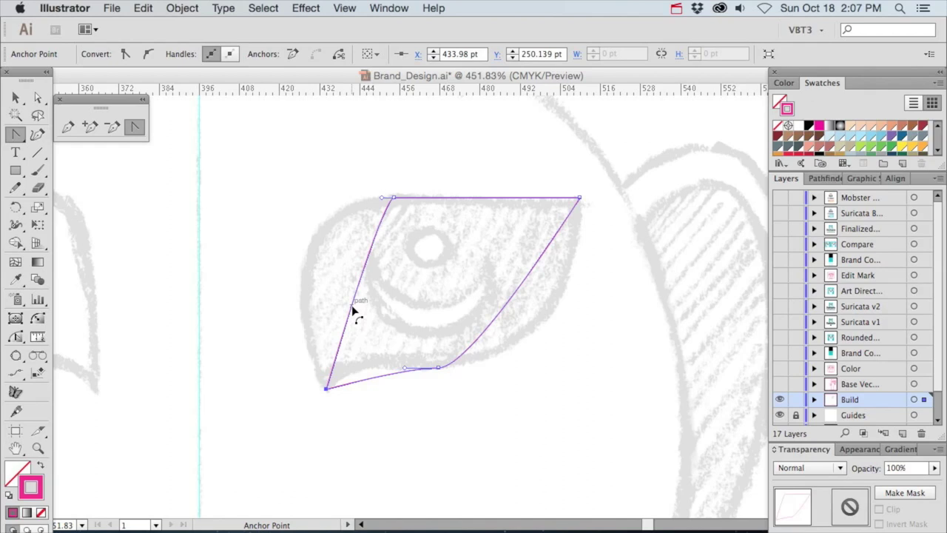
left_click_drag(351, 305, 317, 267)
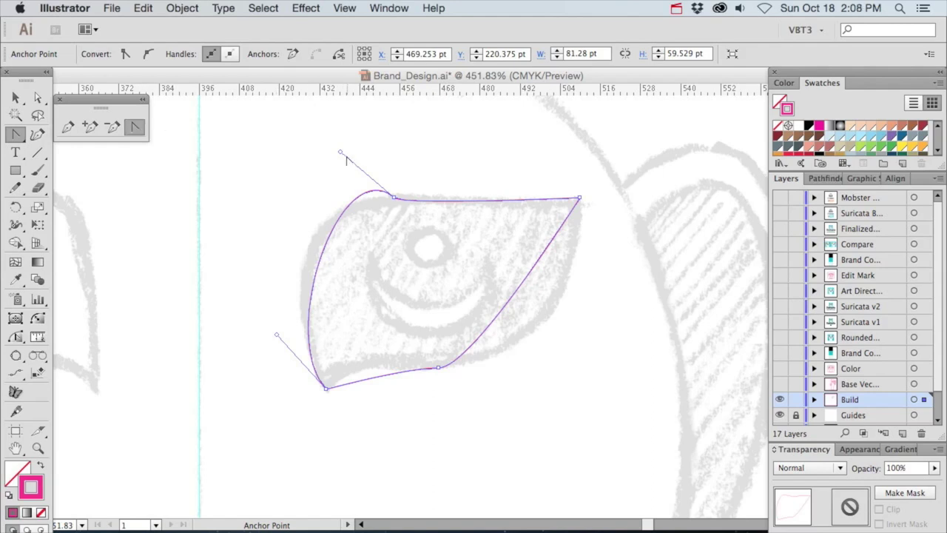
left_click_drag(341, 153, 299, 183)
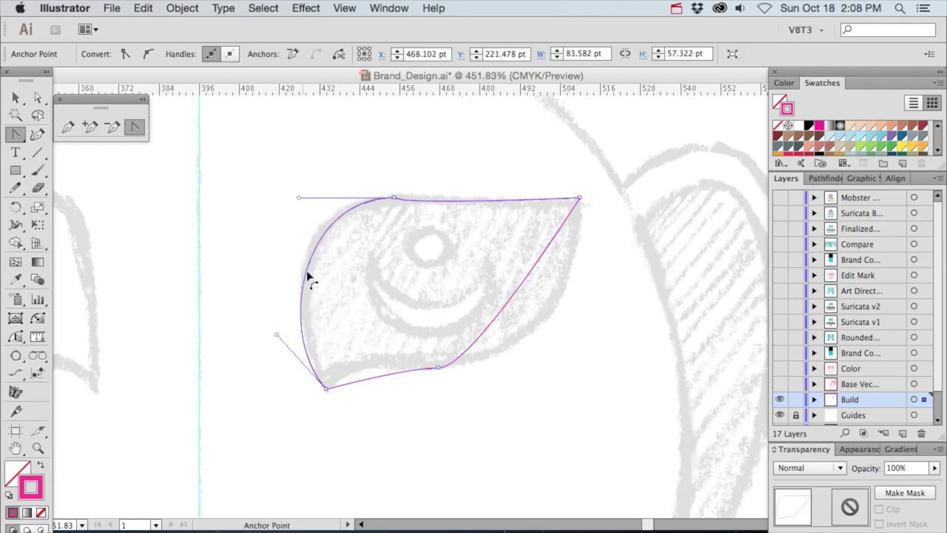
key("a")
left_click(394, 198)
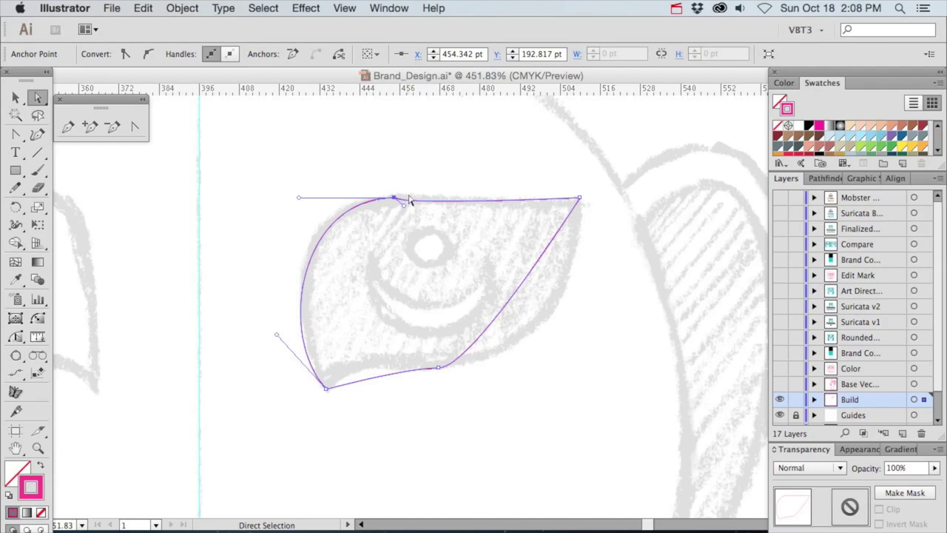
left_click(136, 127)
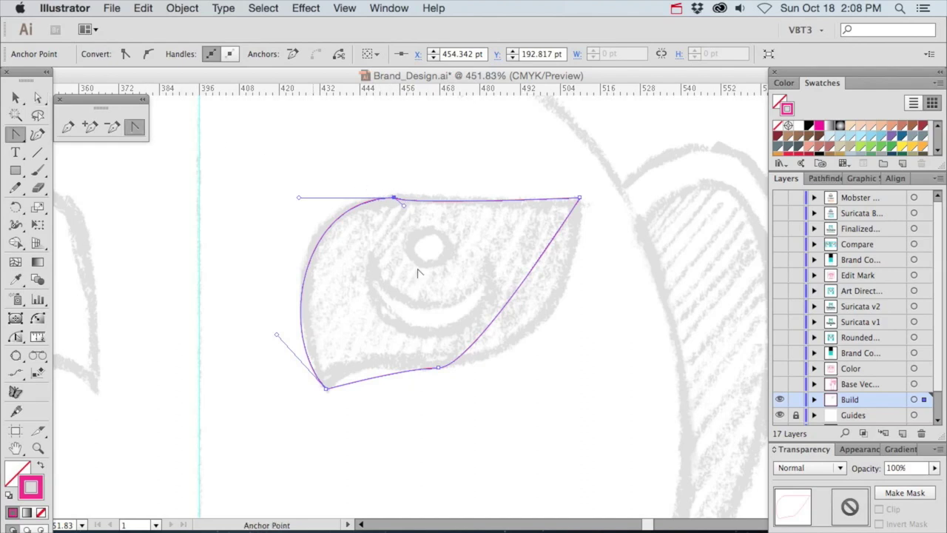
- Curve the right side of the eye path to the sketch, adjust its handles, and select the lower middle anchor
left_click_drag(525, 282, 538, 330)
left_click_drag(596, 261, 595, 285)
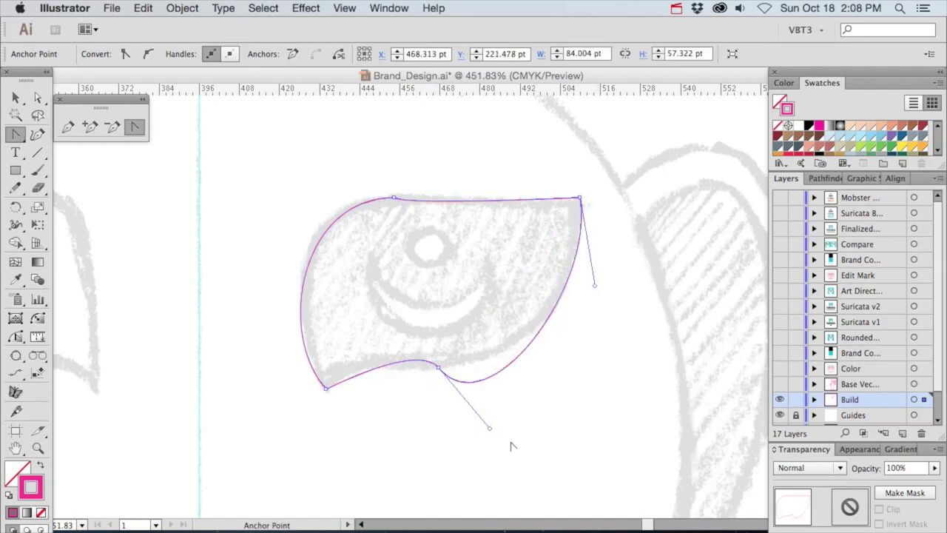
left_click_drag(490, 427, 530, 364)
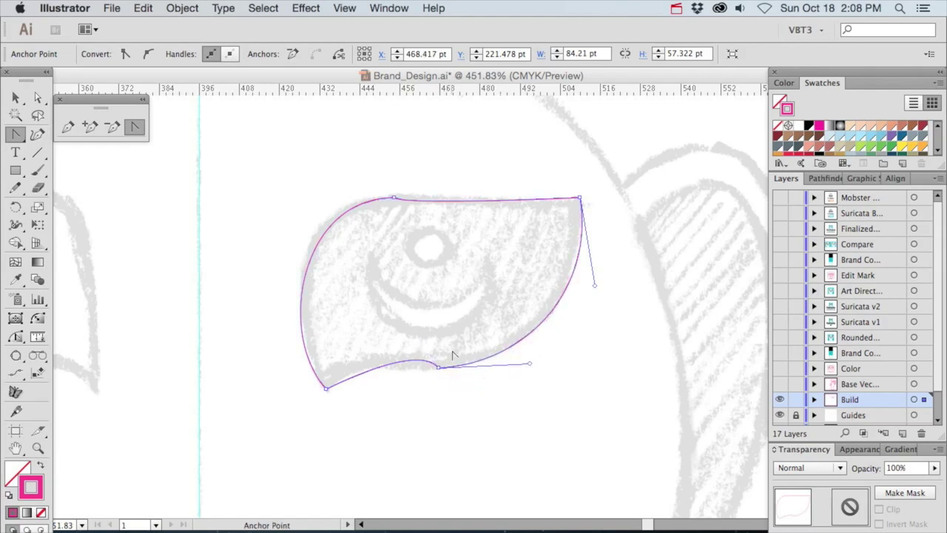
key("a")
left_click_drag(450, 355, 416, 397)
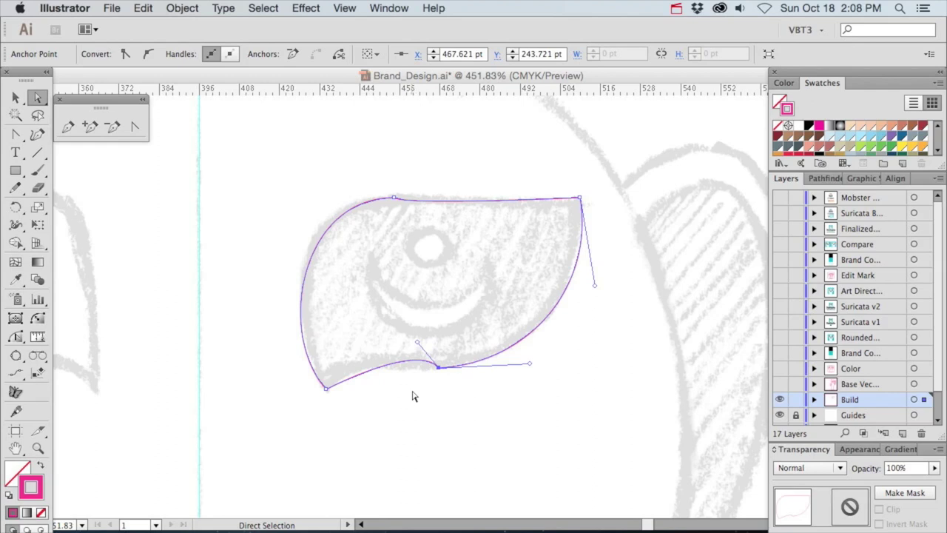
- Delete the whole eye path drawn with the Pen tool
key("v")
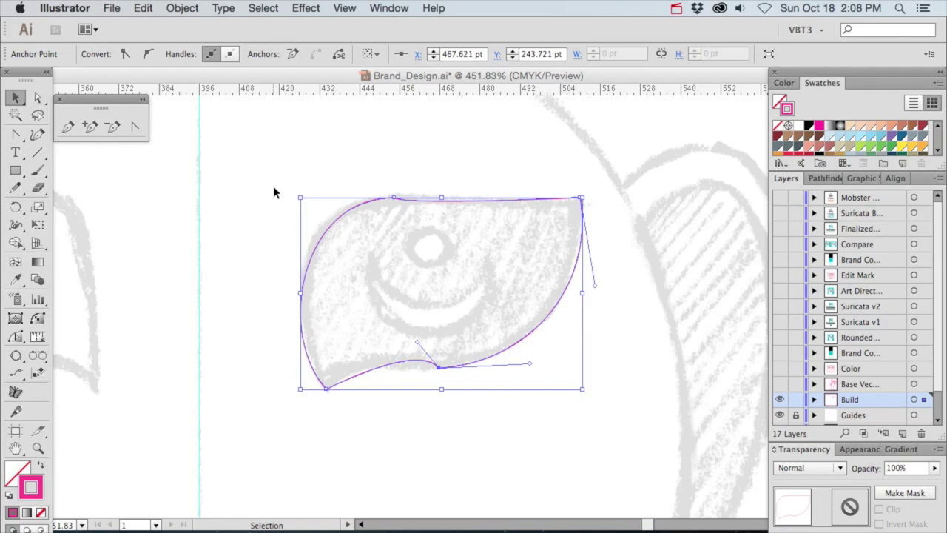
key("Delete")
key("Delete")
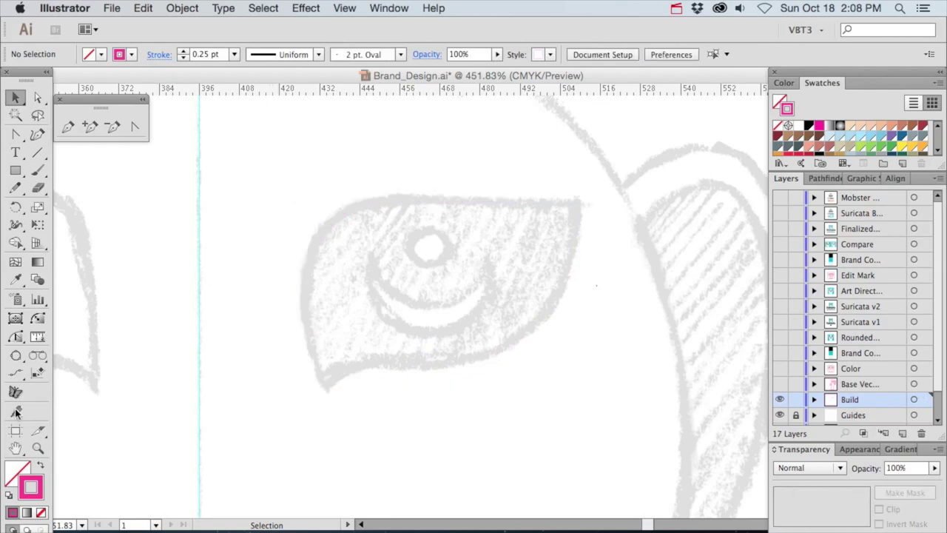
- Switch to the InkScribe tool and review its preferences
left_click(18, 410)
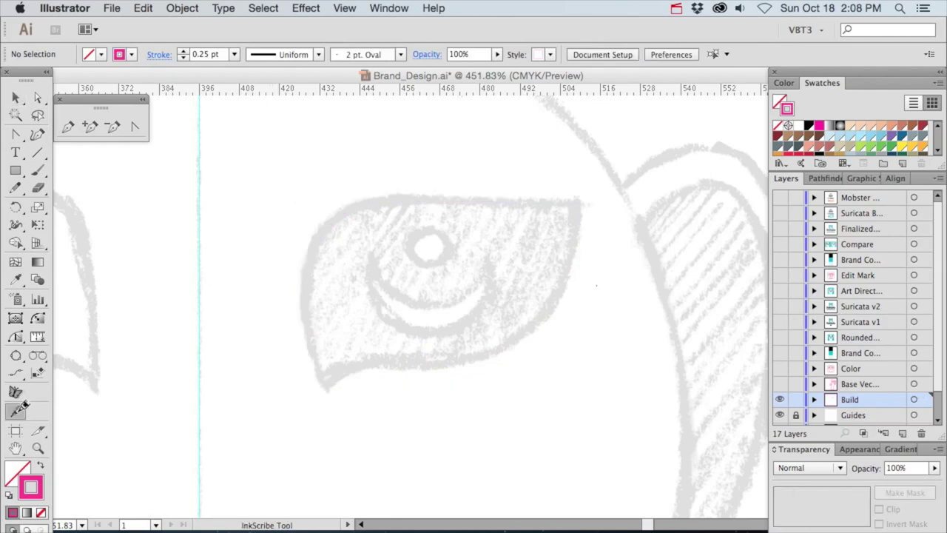
double_click(18, 412)
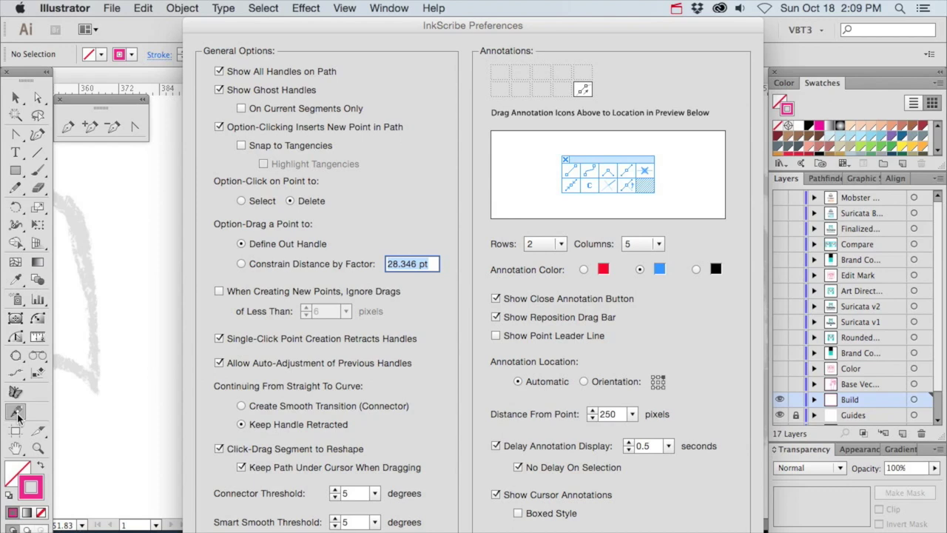
key("Return")
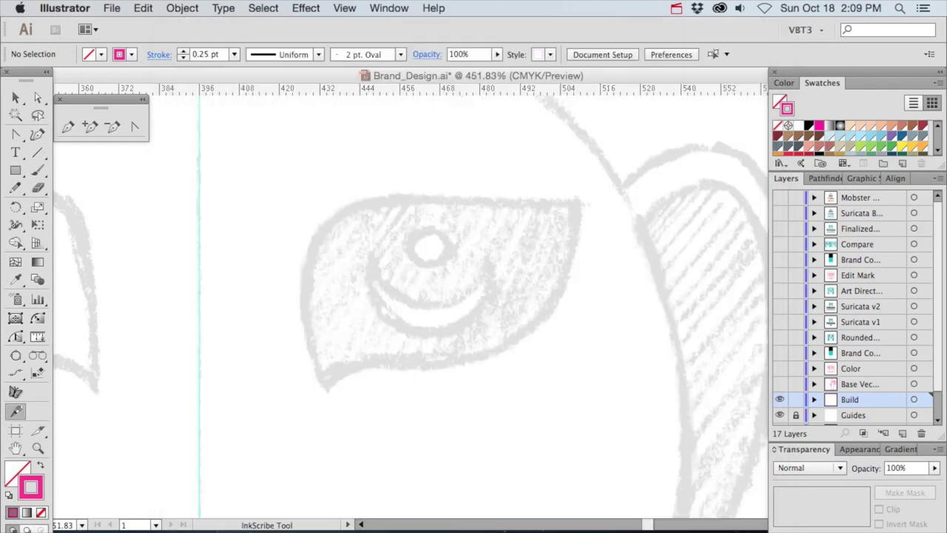
- Draw a rough closed four-point path over the sketched right eye with InkScribe, starting at its lower left tip
left_click(324, 387)
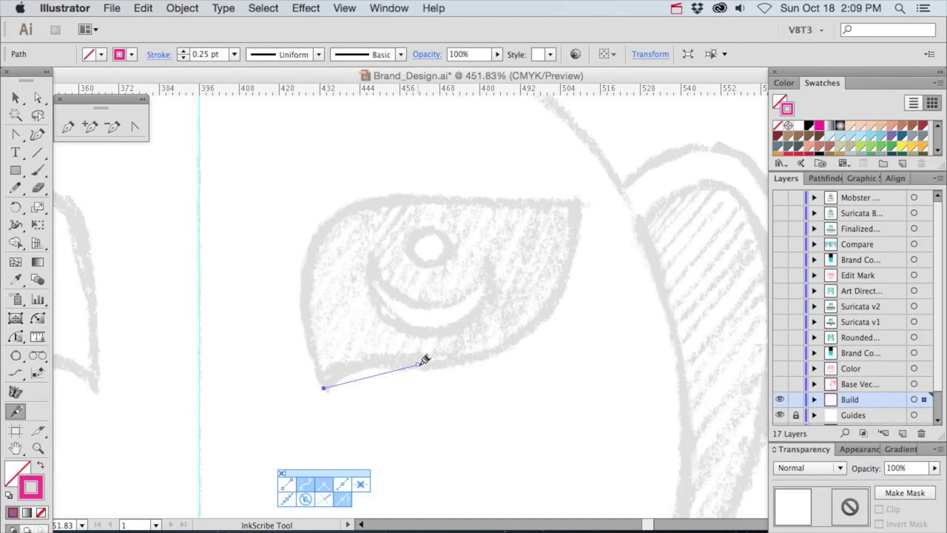
left_click_drag(418, 364, 456, 365)
mouse_move(579, 201)
left_mouse_down()
mouse_move(416, 190)
mouse_move(379, 200)
mouse_move(398, 198)
mouse_move(387, 203)
mouse_move(357, 201)
left_mouse_up()
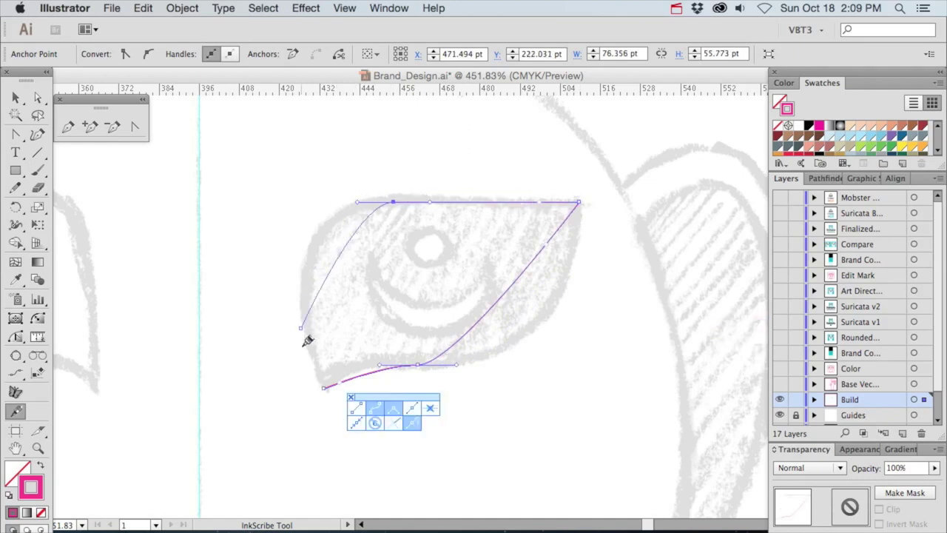
left_click(325, 390)
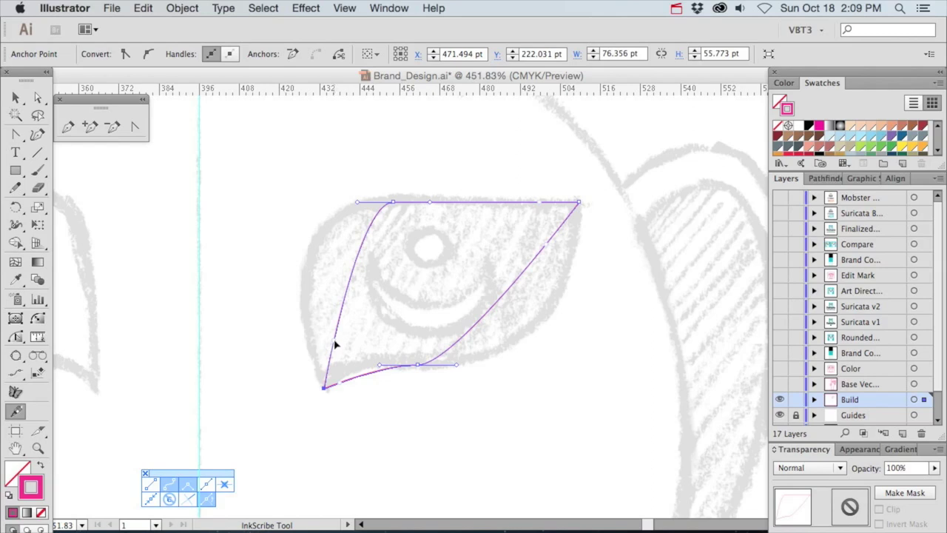
- Bend the left side of the eye path to the sketch and extend the upper-left anchor's handle horizontally outward
left_click_drag(335, 344, 270, 299)
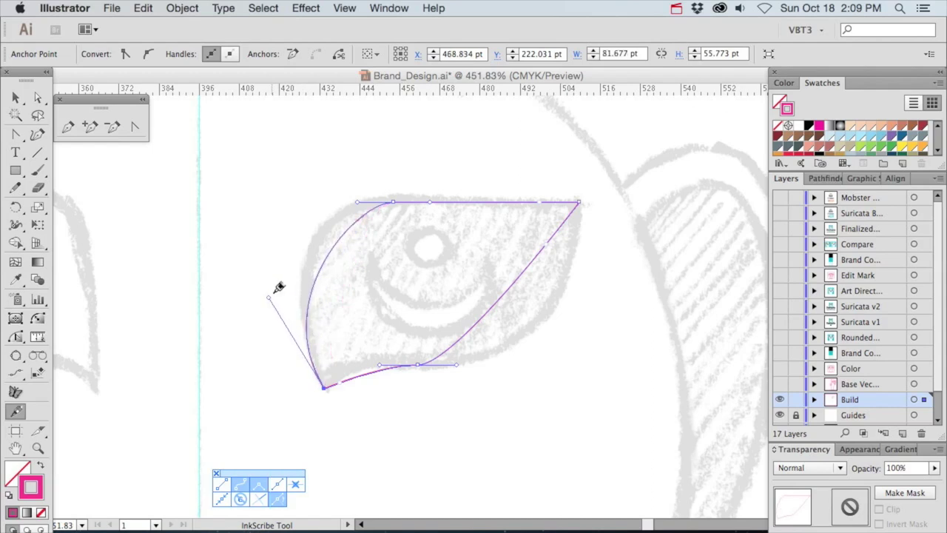
left_click_drag(358, 205, 317, 204)
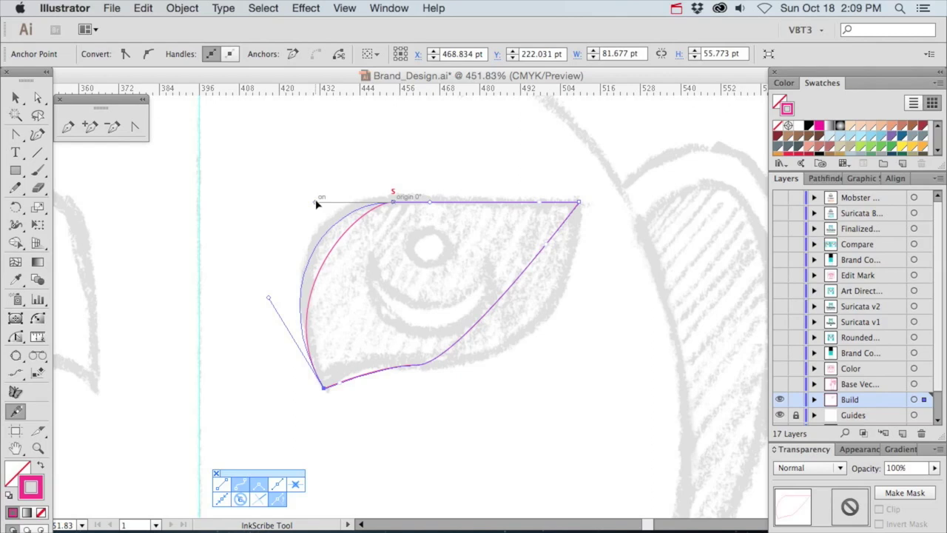
left_click_drag(317, 204, 319, 205)
left_click_drag(317, 204, 316, 201)
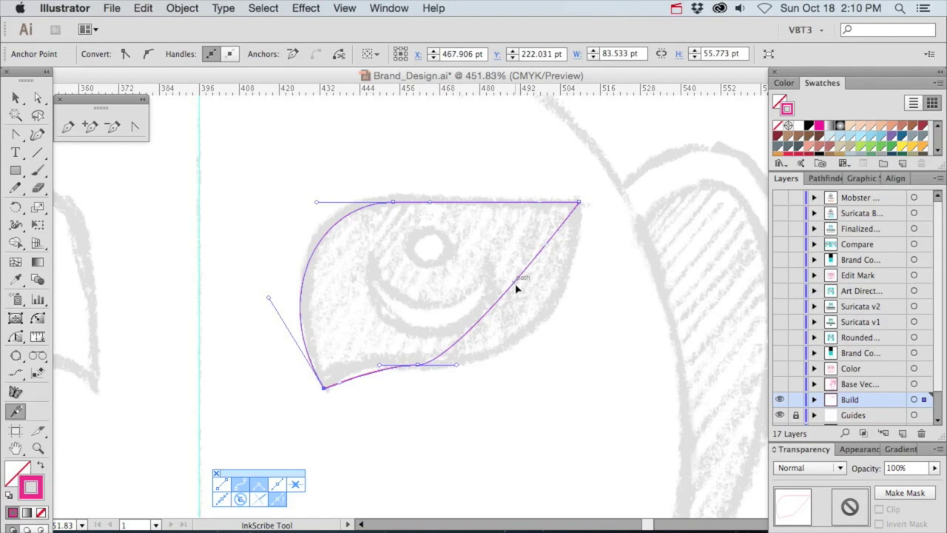
- Bend the right and lower-left segments of the eye path to the sketch, levelling the handles of the lower middle anchor
left_click_drag(516, 289, 552, 306)
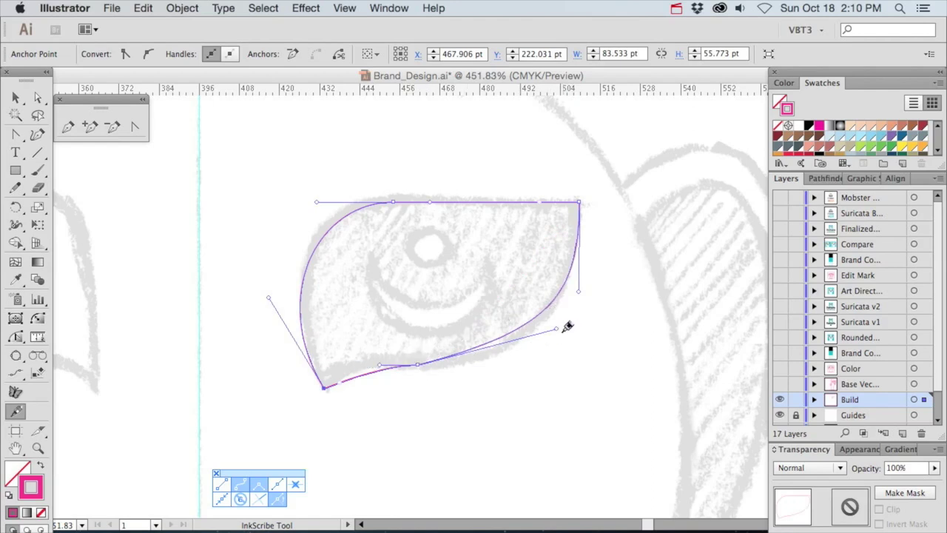
left_click_drag(557, 334, 546, 364)
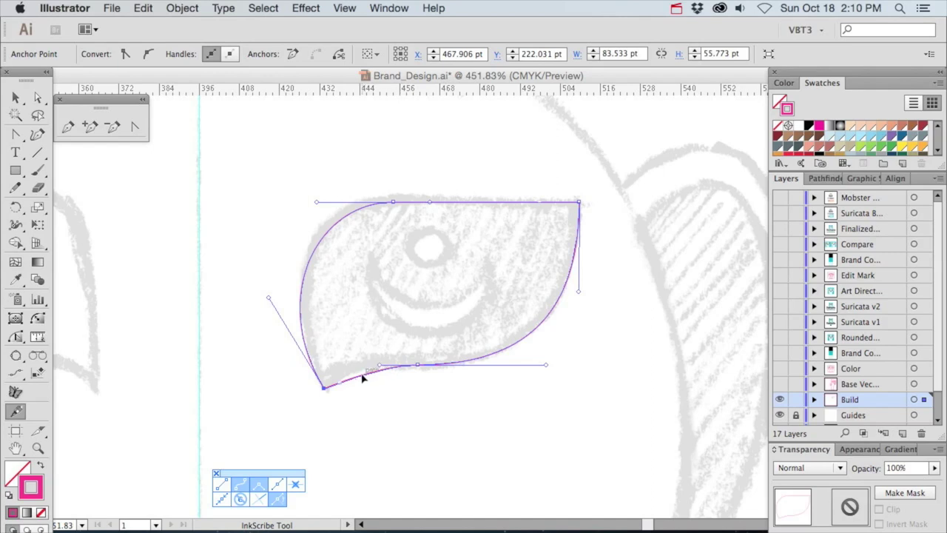
left_click_drag(362, 376, 353, 374)
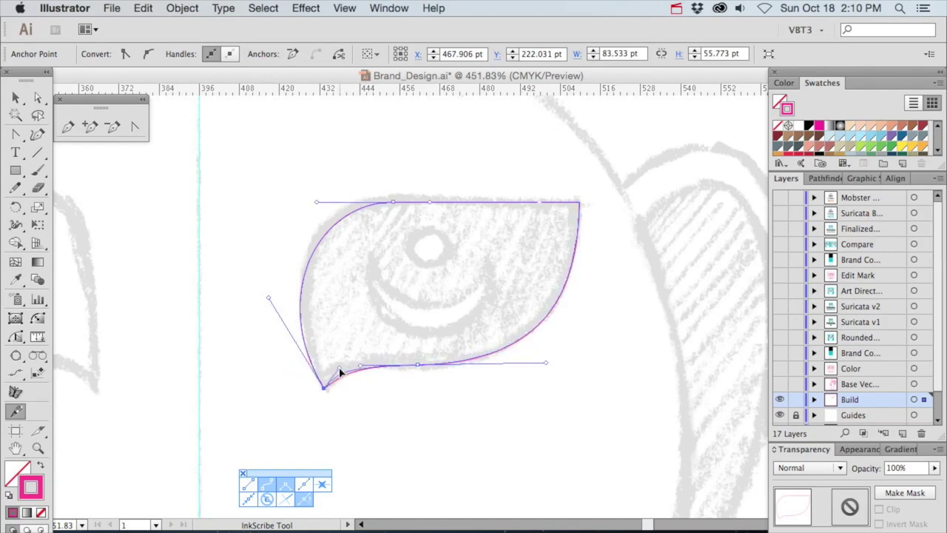
left_click(338, 376)
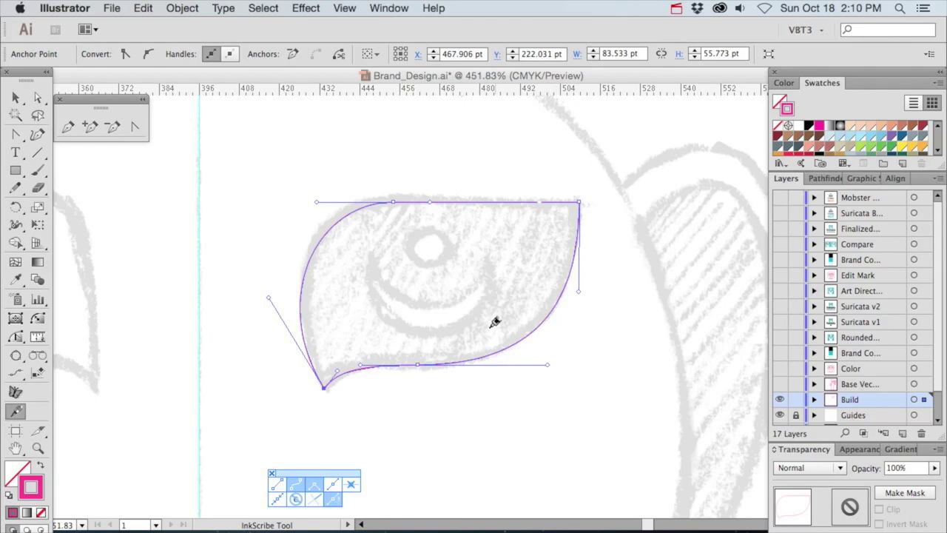
- Draw a circle from its centre over the sketched iris with the Ellipse tool and nudge it down to fit the lower curve
left_click(17, 171)
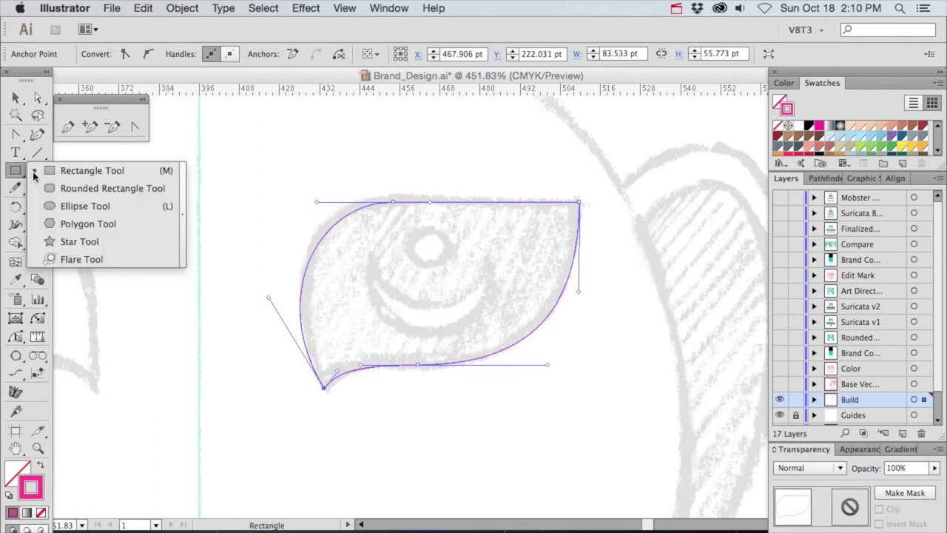
left_click(71, 205)
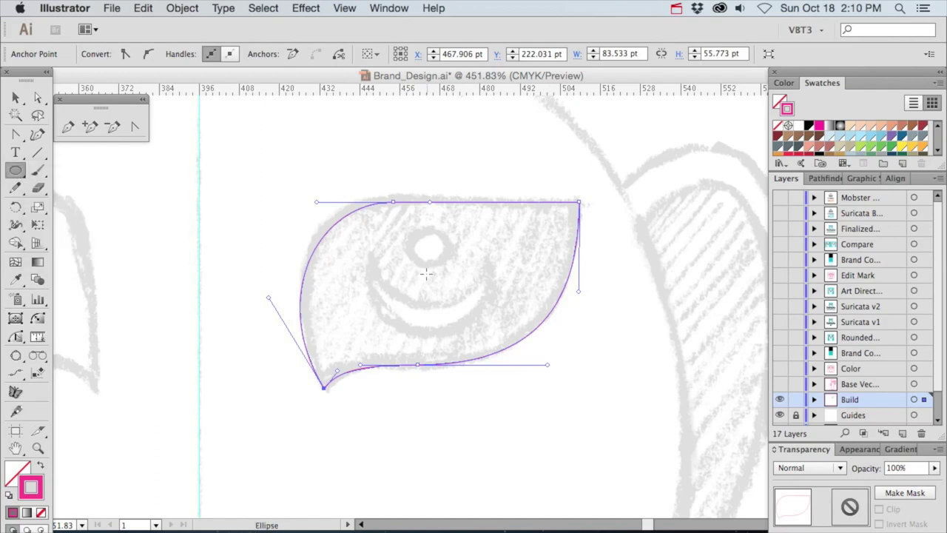
left_click_drag(428, 271, 489, 318)
key("v")
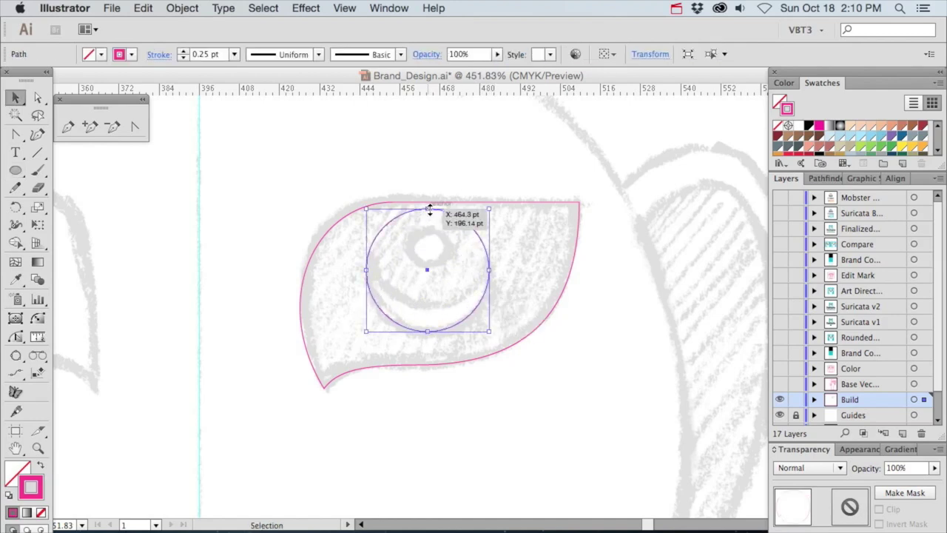
left_click_drag(453, 216, 453, 218)
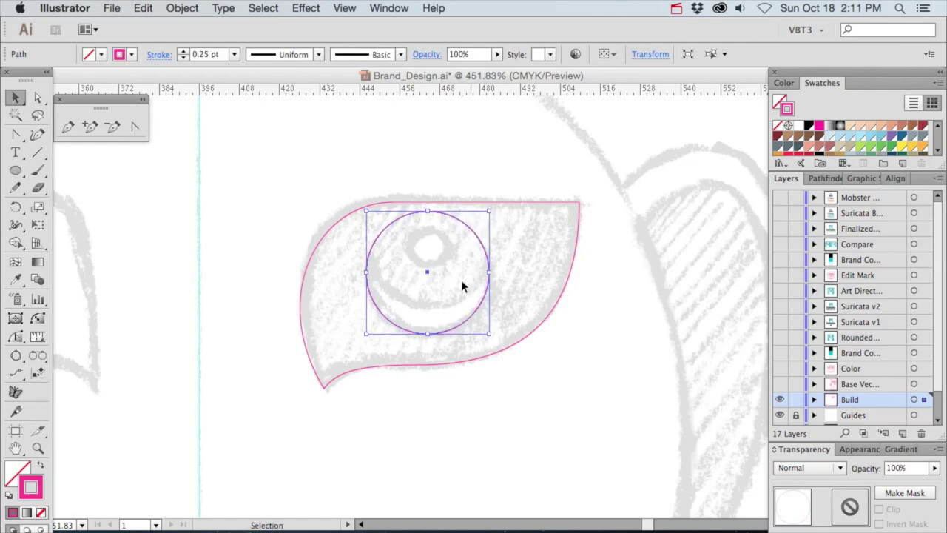
- Duplicate the iris circle slightly higher and smaller to fit the crescent's inner edge, and make a small concentric copy for the eye highlight
left_click_drag(469, 323, 474, 296)
left_click_drag(432, 186, 430, 194)
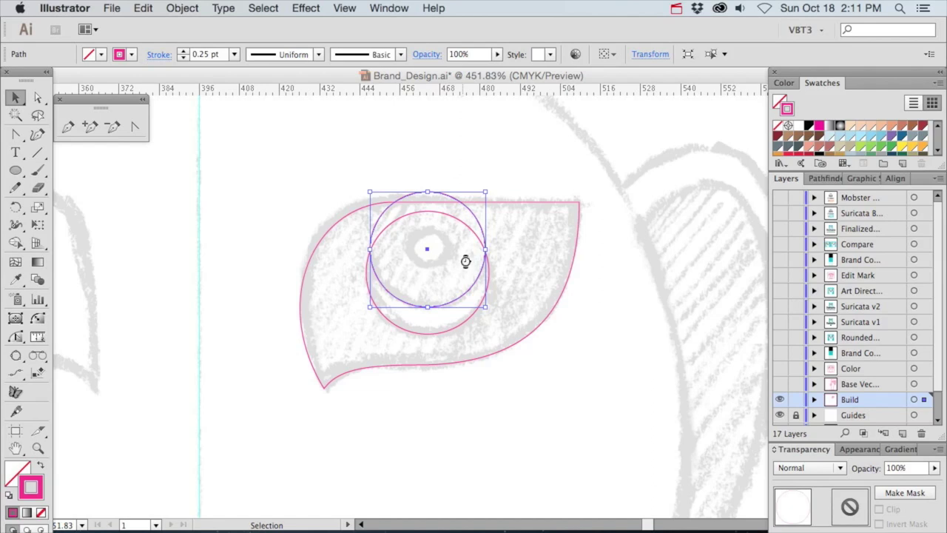
left_click_drag(428, 192, 427, 228)
left_click_drag(429, 269, 478, 271)
- Subtract the upper large circle from the lower one with Pathfinder's Minus Front to form the crescent inside the eye
left_click(487, 280)
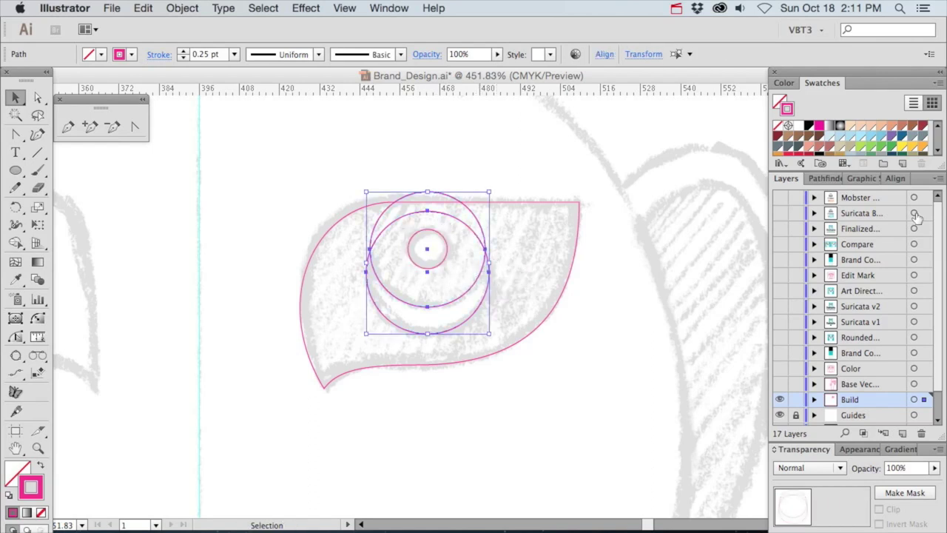
left_click(815, 179)
left_click(809, 211)
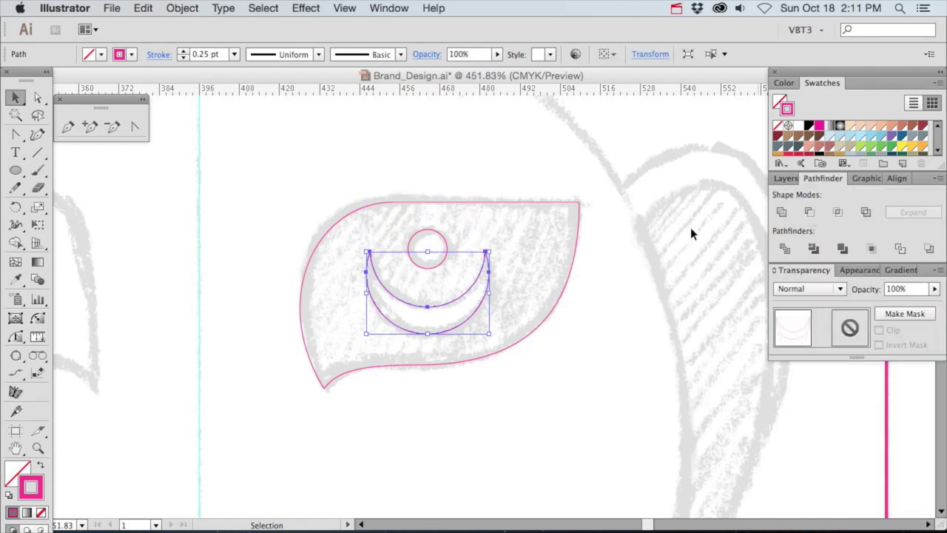
left_click(479, 225)
- Apply the magenta 0.5 pt stroke graphic style to the eye outline, crescent and small circle
left_click_drag(328, 153, 522, 420)
left_click(867, 178)
left_click(808, 204)
left_click(535, 173)
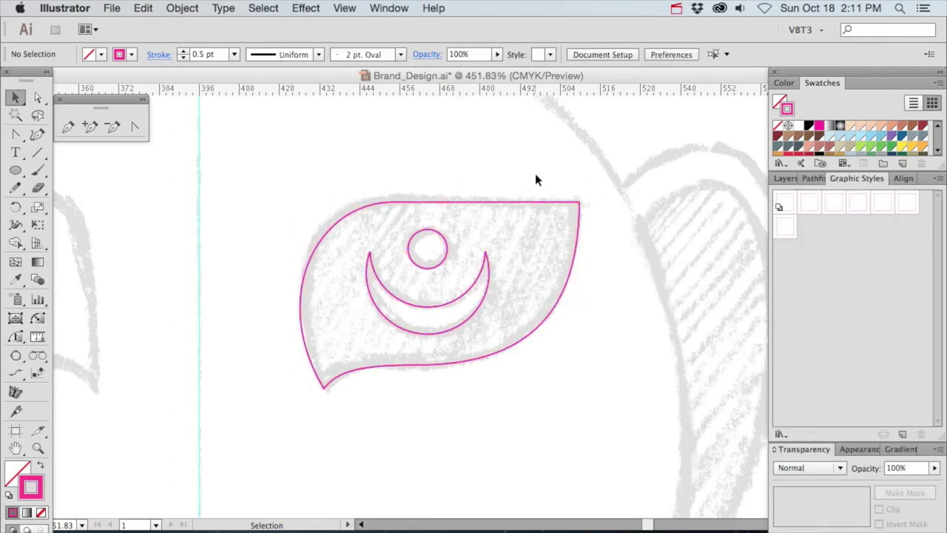
- Start an InkScribe path at the top of the head on the centre guide and add a smooth anchor on the head's upper right curve
key("super+0")
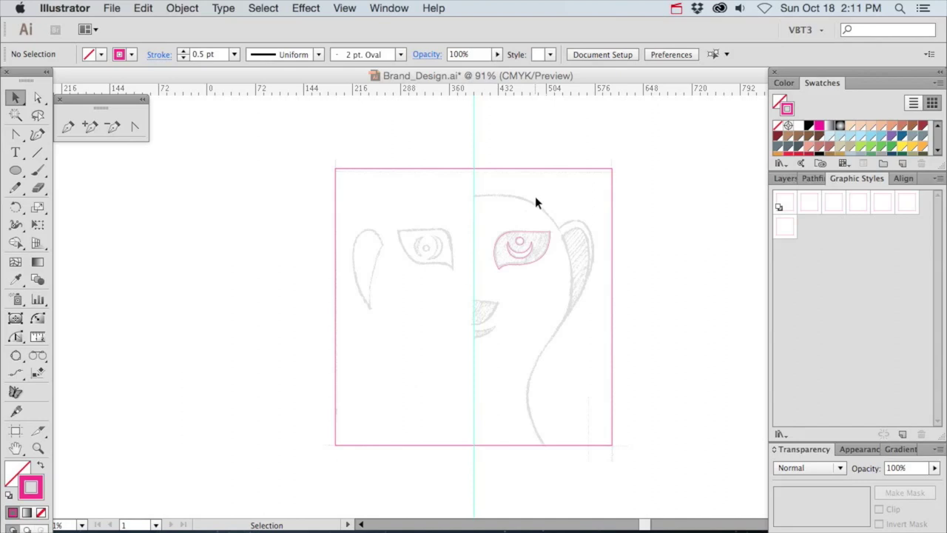
left_click(37, 448)
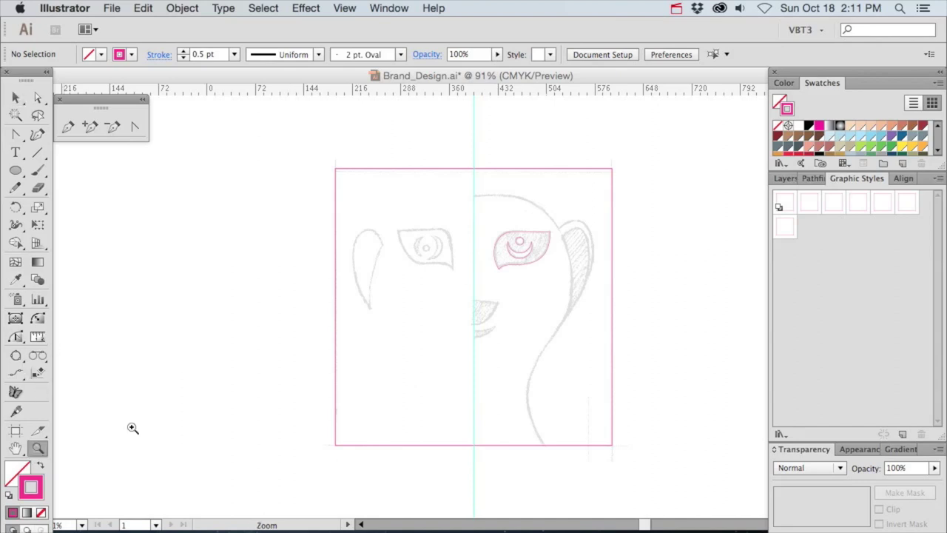
left_click(787, 180)
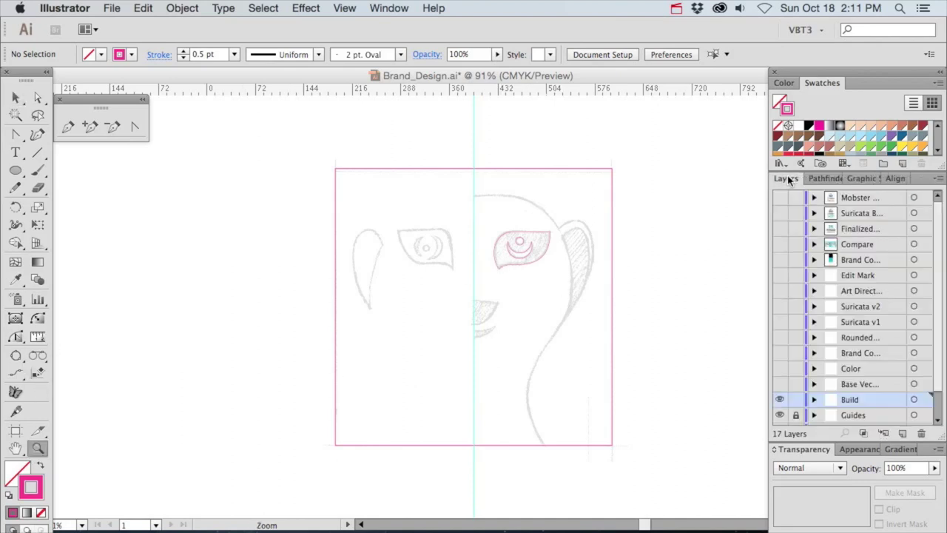
left_click_drag(390, 189, 694, 460)
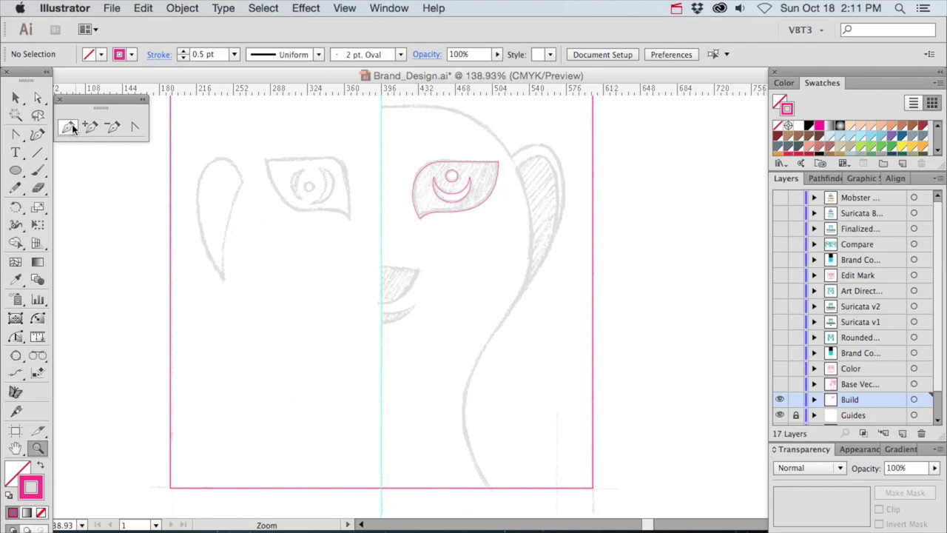
left_click(17, 410)
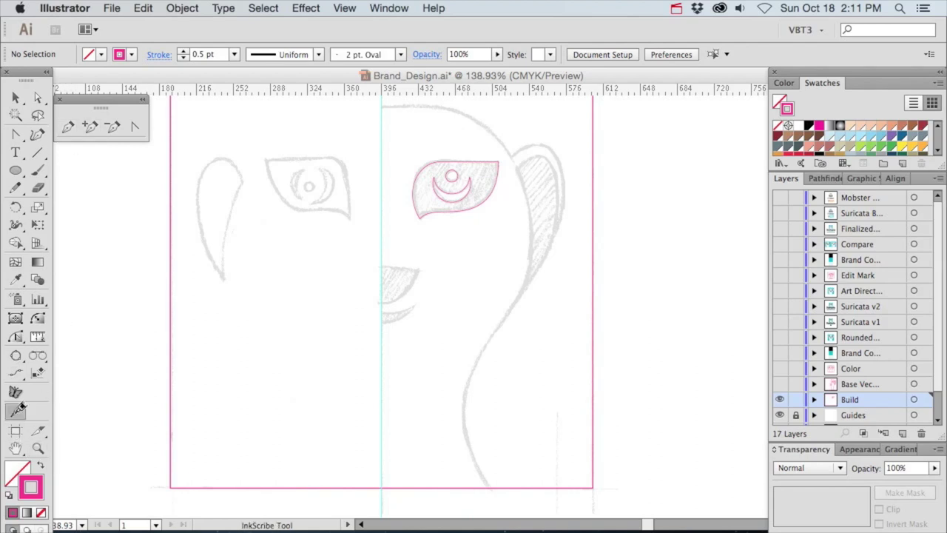
key("space")
mouse_move(393, 111)
left_mouse_down()
mouse_move(482, 190)
mouse_move(471, 180)
mouse_move(439, 196)
mouse_move(421, 193)
mouse_move(434, 151)
mouse_move(426, 210)
mouse_move(437, 192)
mouse_move(412, 226)
mouse_move(436, 194)
mouse_move(422, 190)
left_mouse_up()
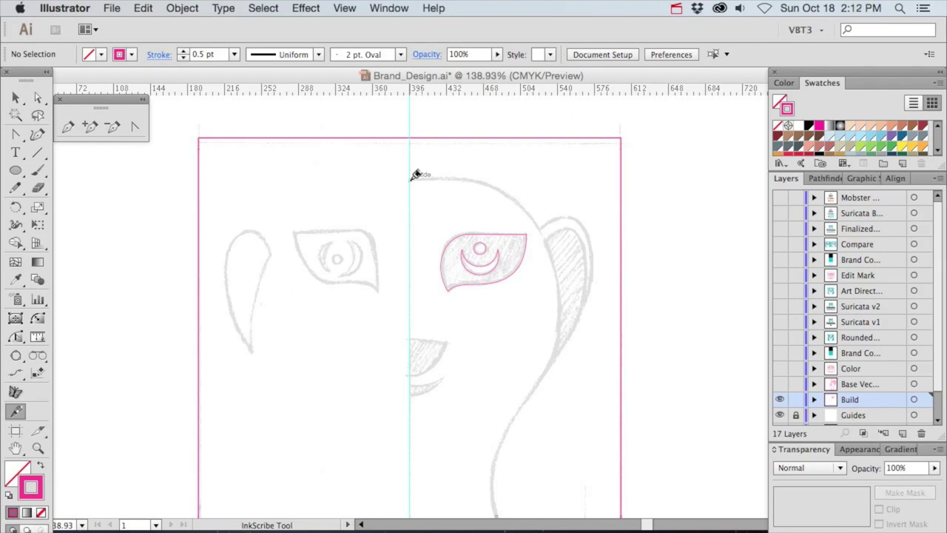
left_click(410, 179)
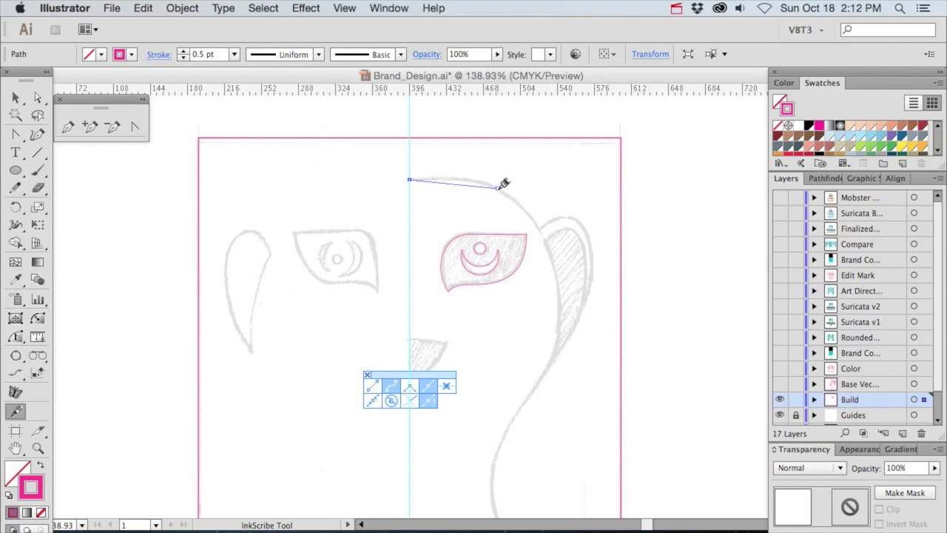
left_click_drag(498, 189, 523, 203)
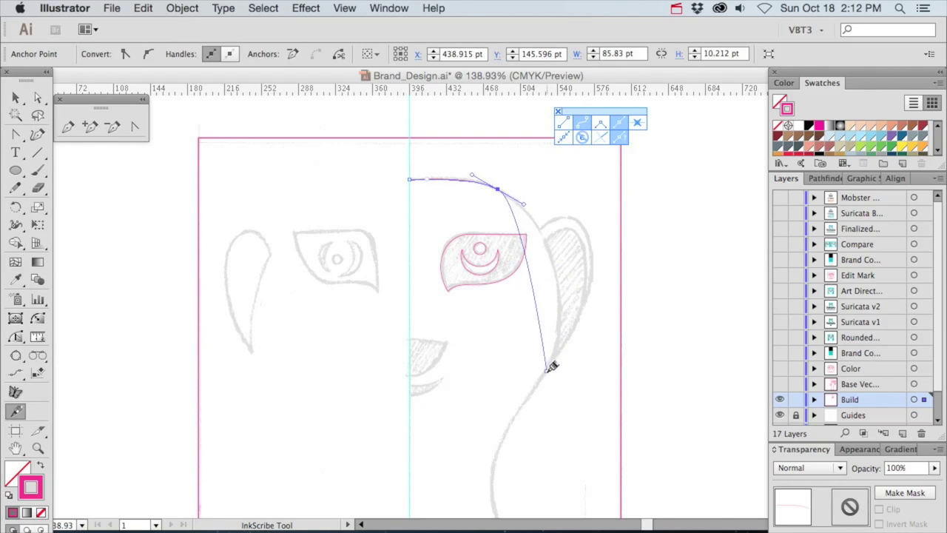
- Continue the path with smooth anchors below the ear and at the neck, add two corner points below the frame, and close it at the start
left_click_drag(548, 370, 573, 258)
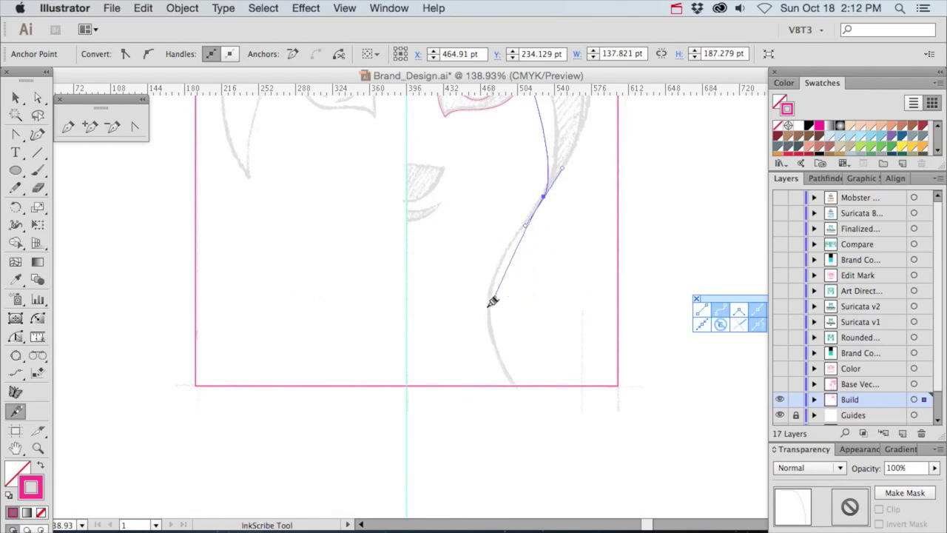
left_click_drag(488, 310, 488, 349)
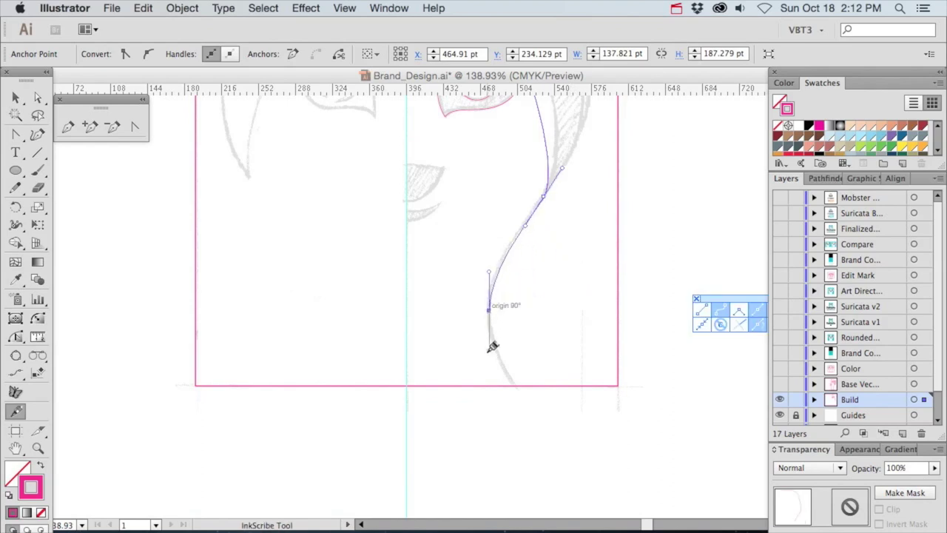
left_click(532, 412)
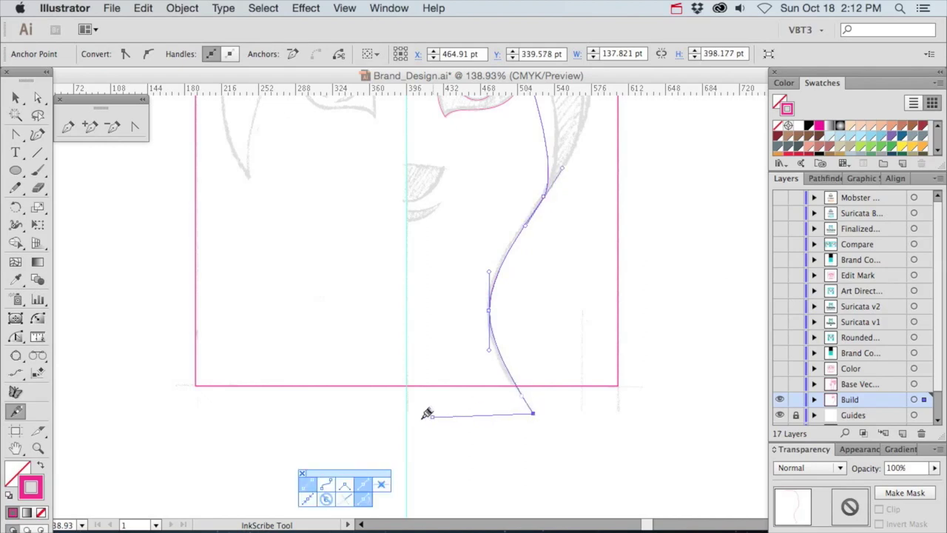
left_click(407, 412)
key("space")
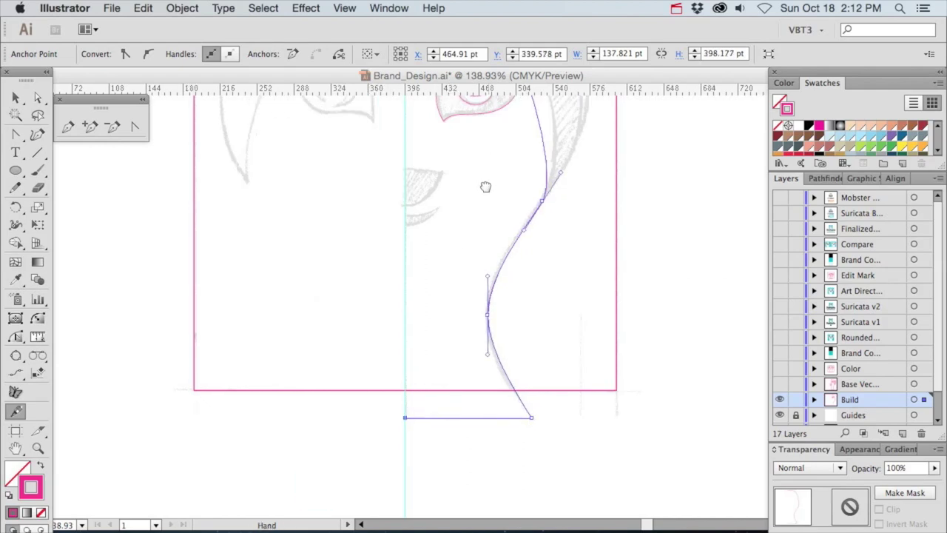
left_click_drag(486, 186, 491, 281)
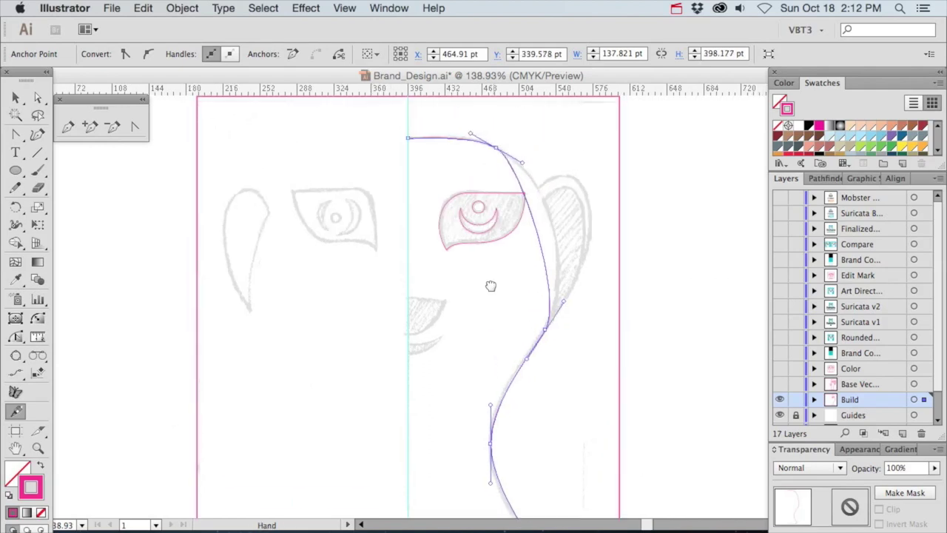
left_click(412, 129)
- Adjust both handles of the head's upper right anchor with Direct Selection so the curve follows the sketched head
key("a")
left_click_drag(526, 153, 576, 184)
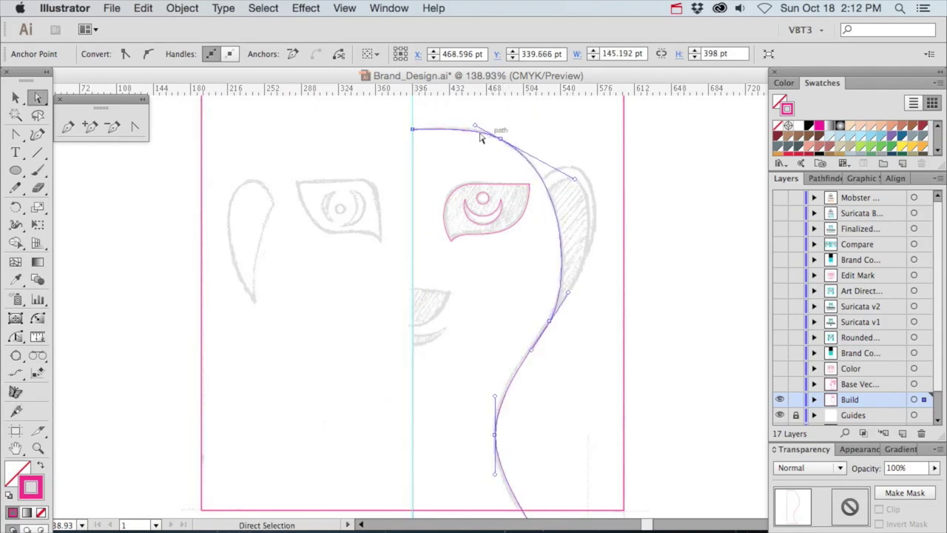
left_click_drag(475, 125, 468, 122)
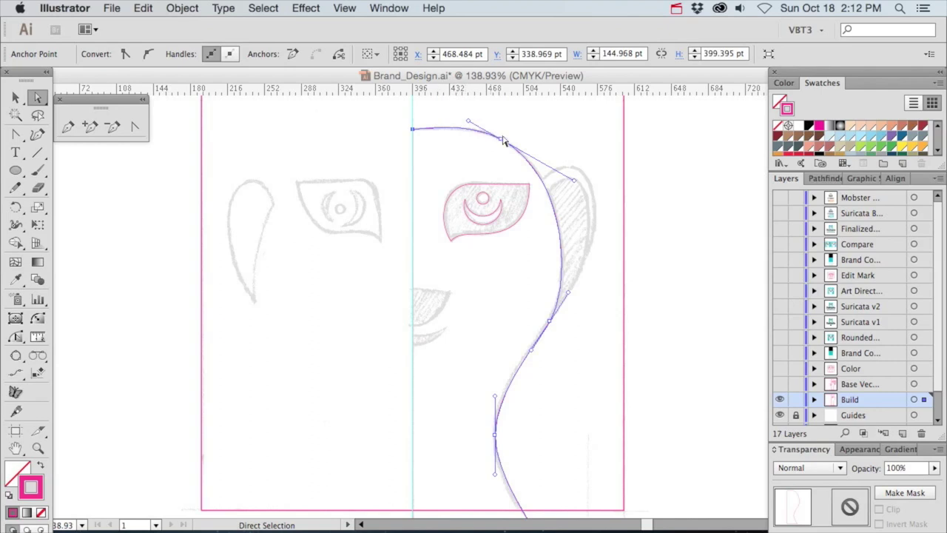
left_click_drag(575, 182, 581, 190)
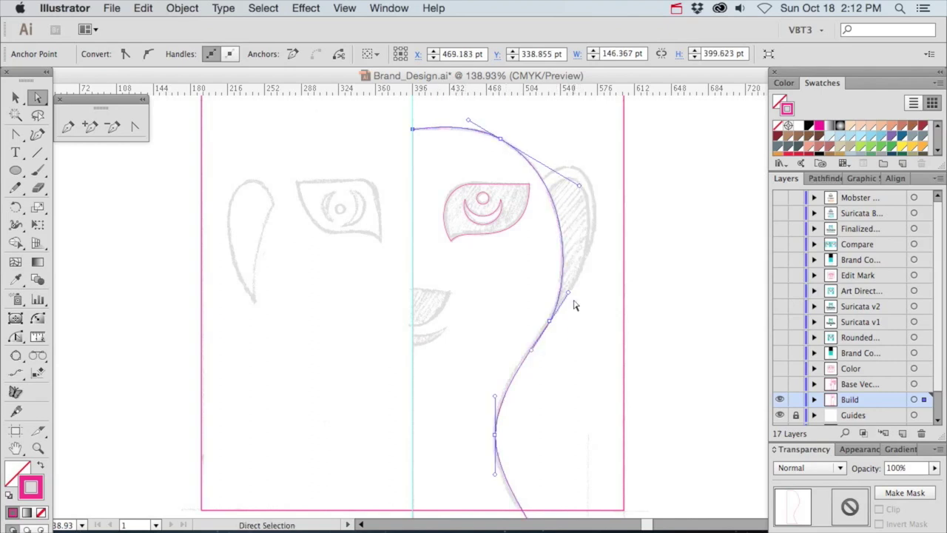
- Lengthen the upper and lower vertical handles of the neck anchor to match the sketched neck line
left_click_drag(496, 399, 497, 387)
key("space")
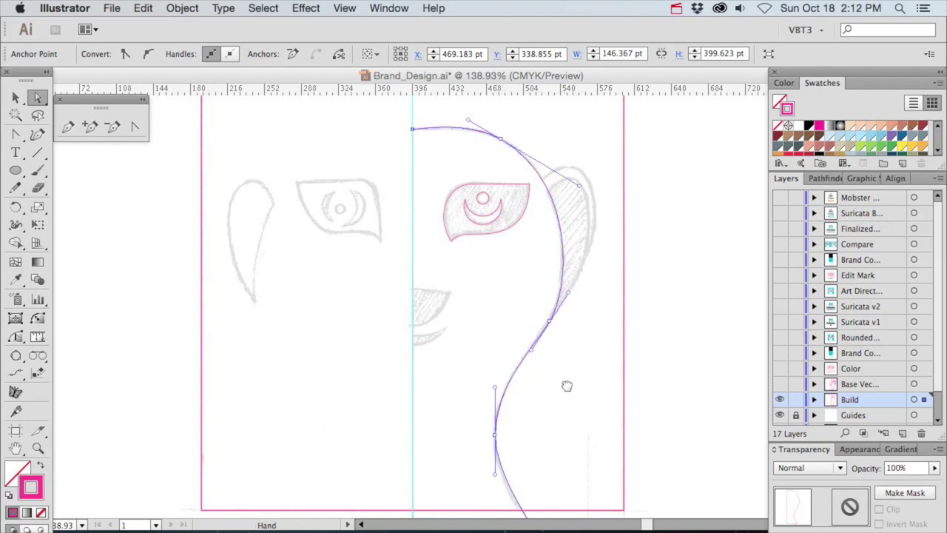
left_click_drag(567, 385, 580, 274)
left_click_drag(508, 364, 511, 377)
- Reposition the anchor below the ear onto the sketch line, refine its upper handle, and deselect the body path
key("space")
left_click_drag(597, 258, 585, 385)
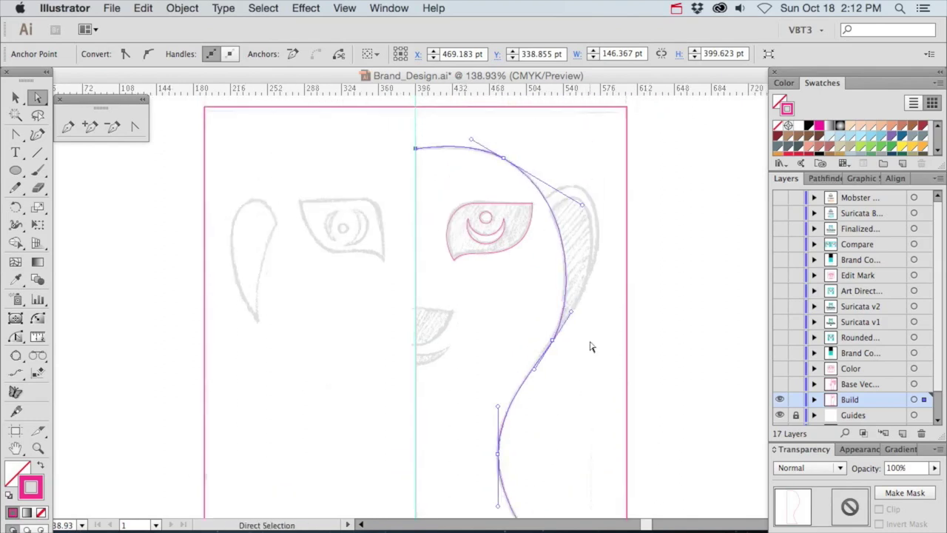
left_click(591, 346)
left_click_drag(571, 330, 530, 380)
left_click_drag(553, 345, 574, 309)
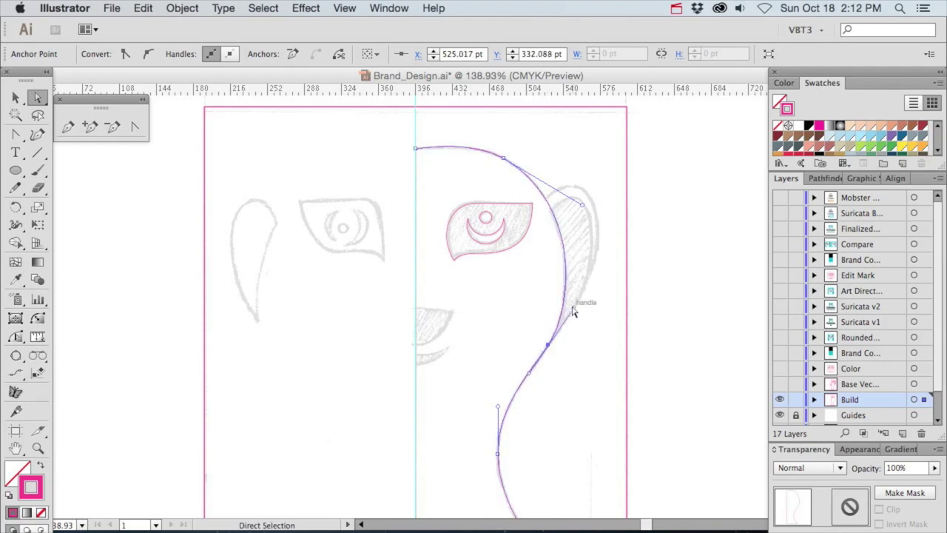
left_click(601, 251)
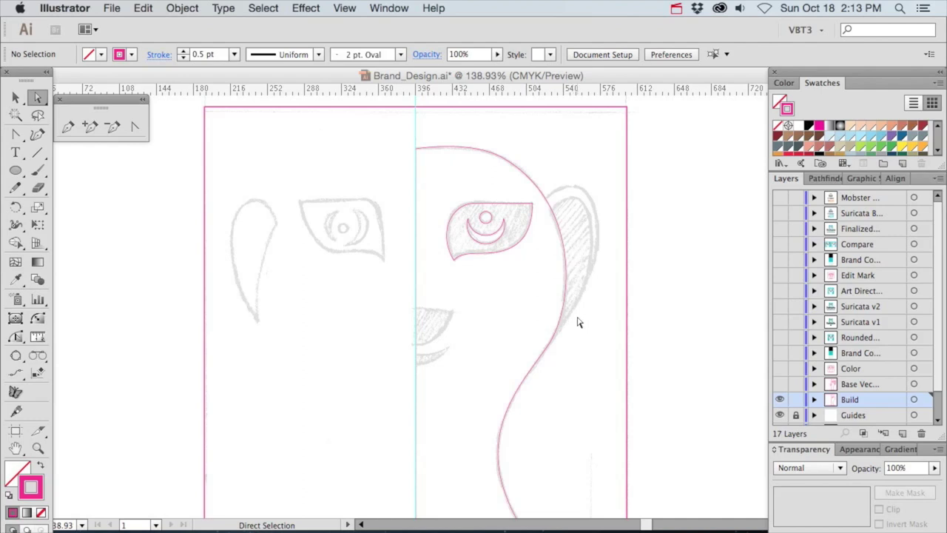
- Draw a wide ellipse over the mouth and a taller, narrower ellipse over the nose, both centred on the vertical guide
left_click(15, 170)
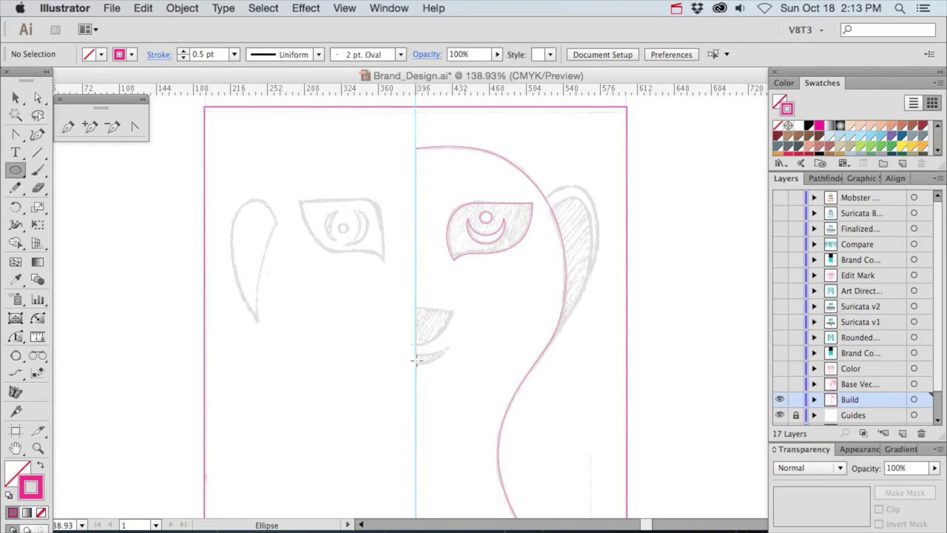
left_click_drag(414, 360, 504, 412)
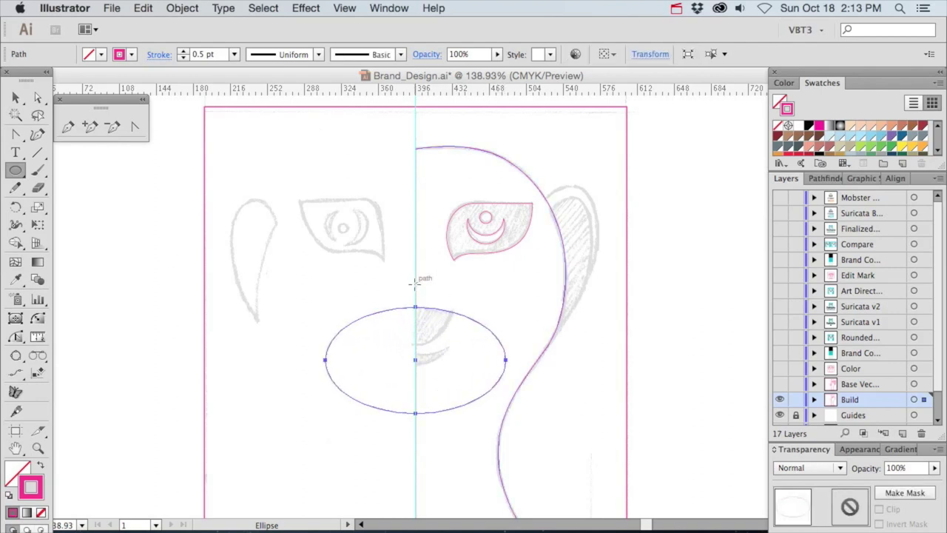
left_click_drag(414, 288, 454, 344)
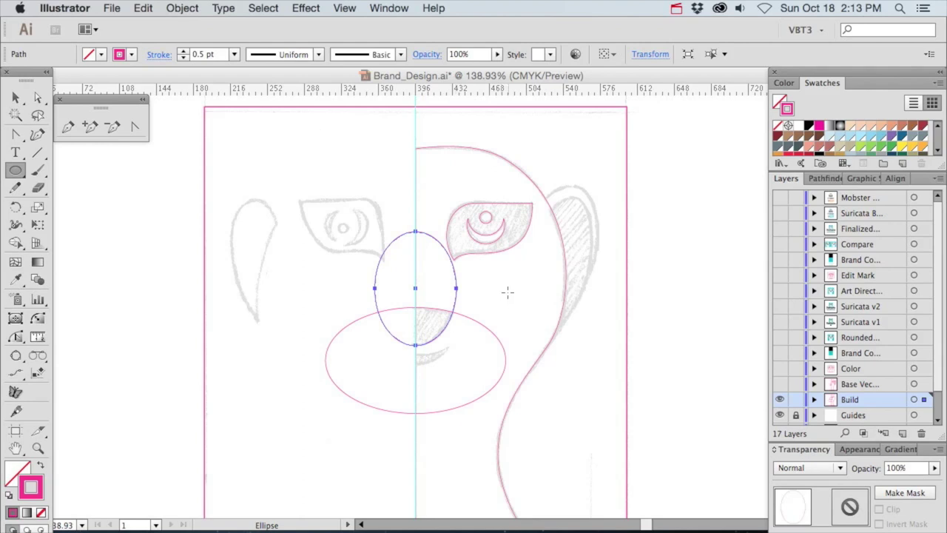
- Select both ellipses and intersect them with Pathfinder to form the nose shape, leaving it deselected
key("v")
left_click(473, 328, "shift")
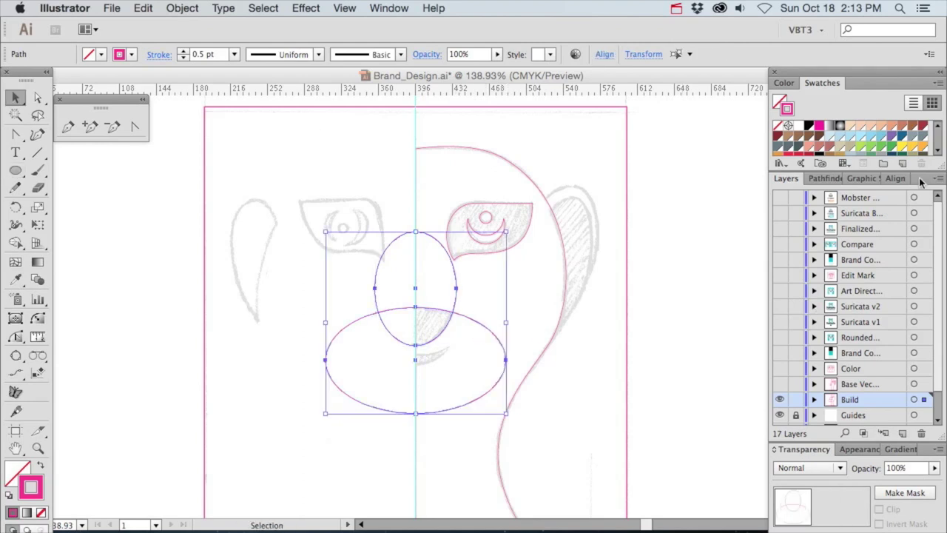
left_click(822, 179)
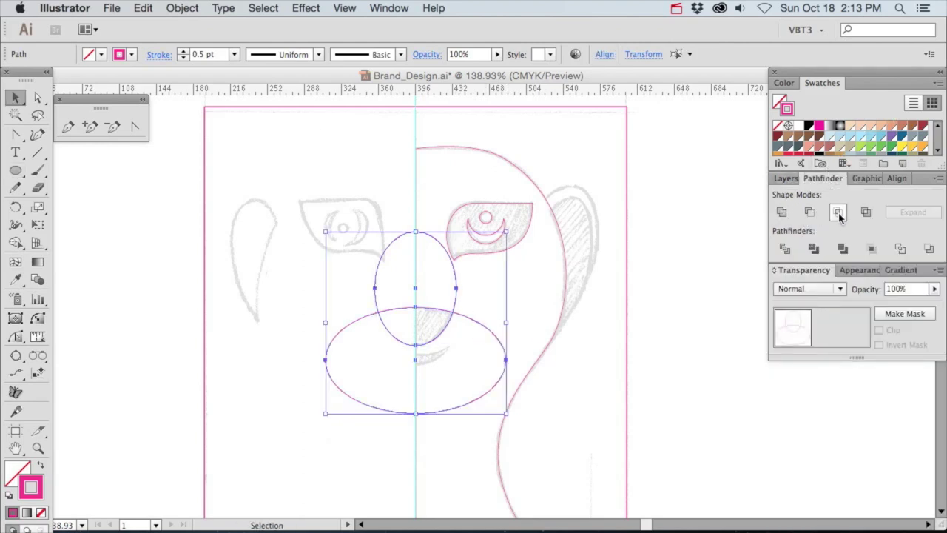
left_click(838, 213)
left_click(786, 179)
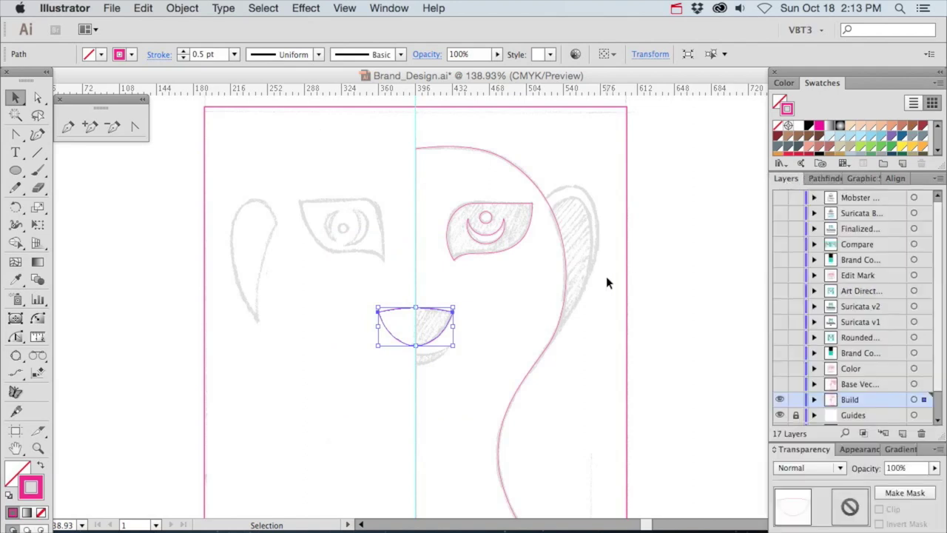
left_click(606, 278)
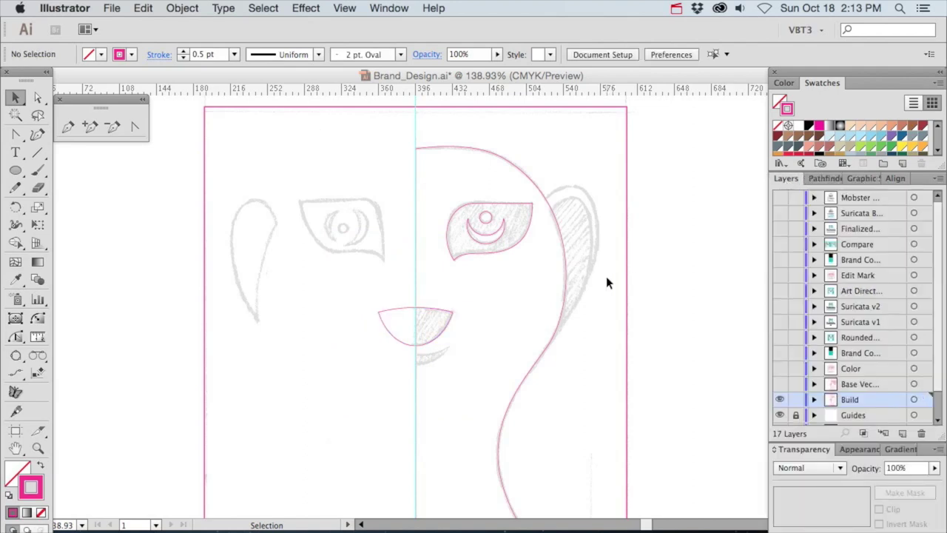
- Draw a closed Pen path for the right outer ear from beside the eye, over the ear's top, to the body anchor below
left_click(68, 127)
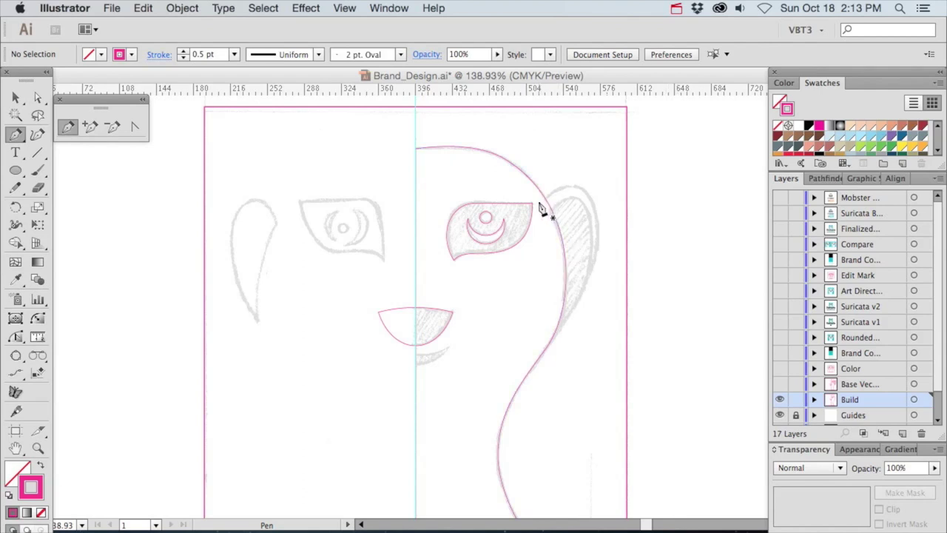
left_click_drag(538, 203, 583, 192)
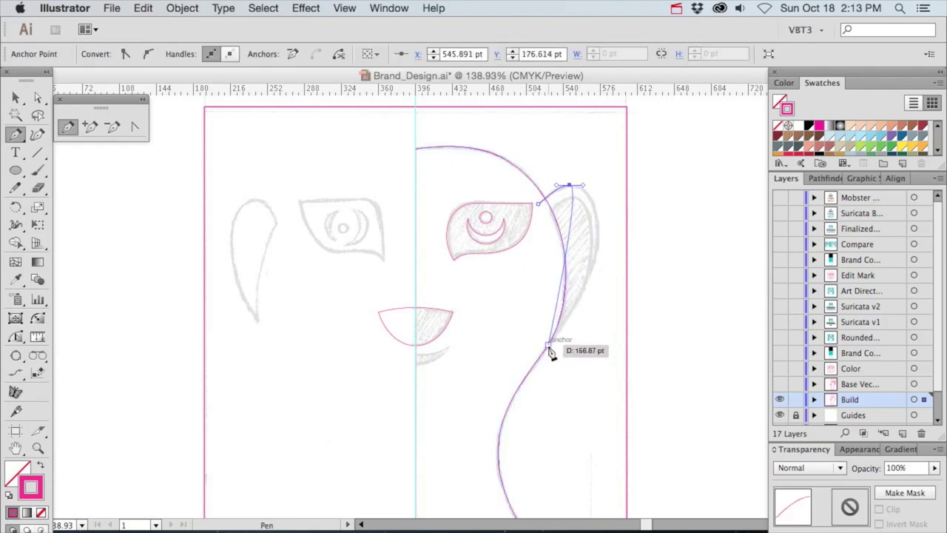
left_click(548, 346)
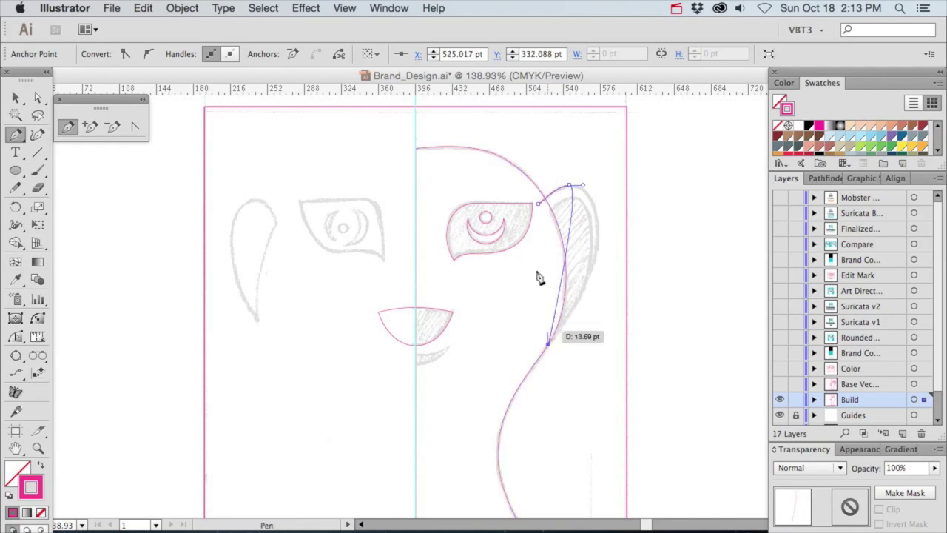
left_click(538, 203)
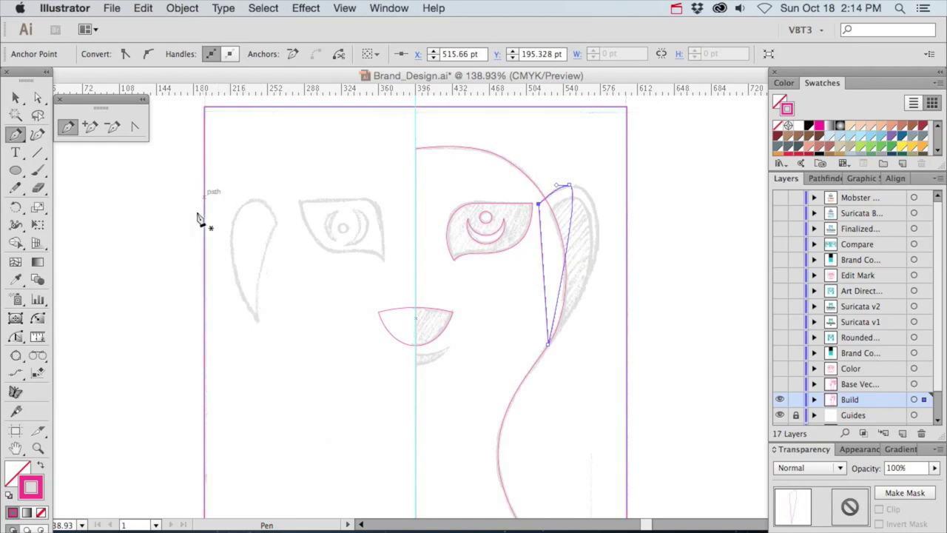
- Bend the outer ear's right edge with the PathScribe tool, refine its handles and inner anchor to match the sketch, and deselect the path
left_click(15, 338)
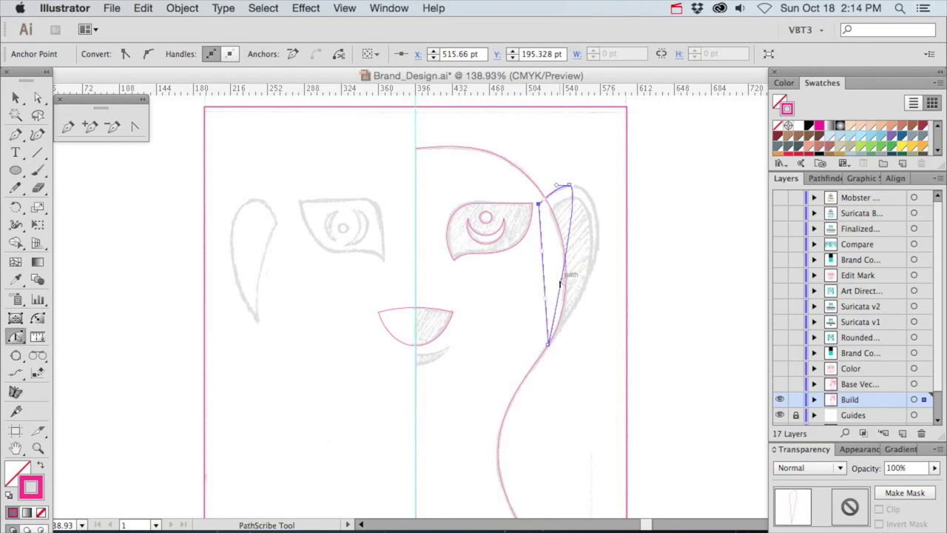
left_click_drag(562, 279, 586, 264)
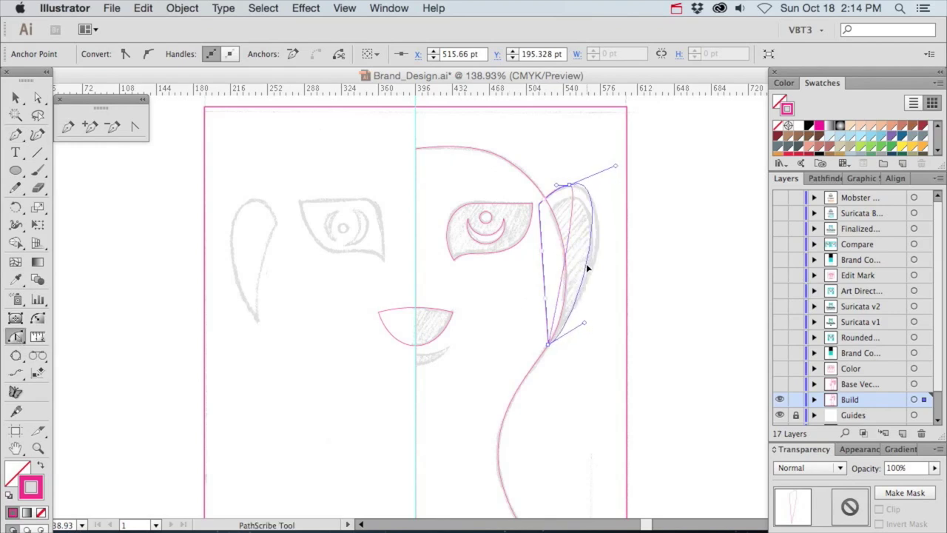
left_click_drag(615, 166, 624, 185)
left_click_drag(584, 323, 592, 314)
mouse_move(539, 202)
left_mouse_down()
mouse_move(537, 212)
mouse_move(541, 202)
left_mouse_up()
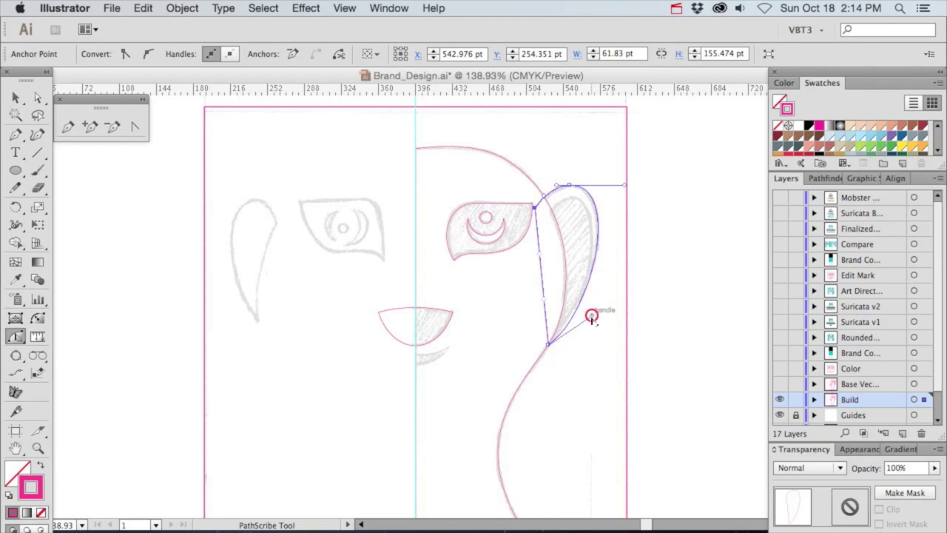
left_click_drag(592, 316, 592, 309)
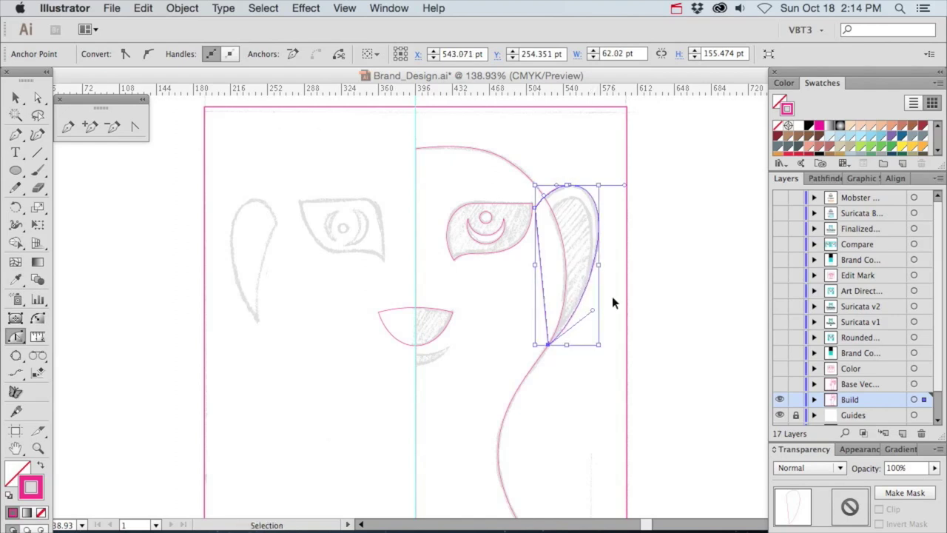
left_click(612, 296, "super")
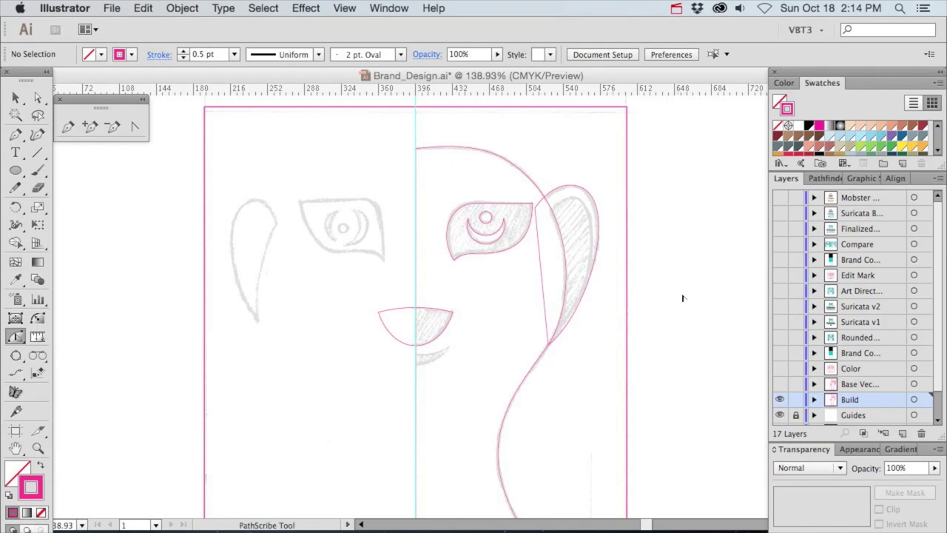
- Hide the Build layer and show the Base Vec... layer in its place
left_click(780, 399)
left_click(779, 400)
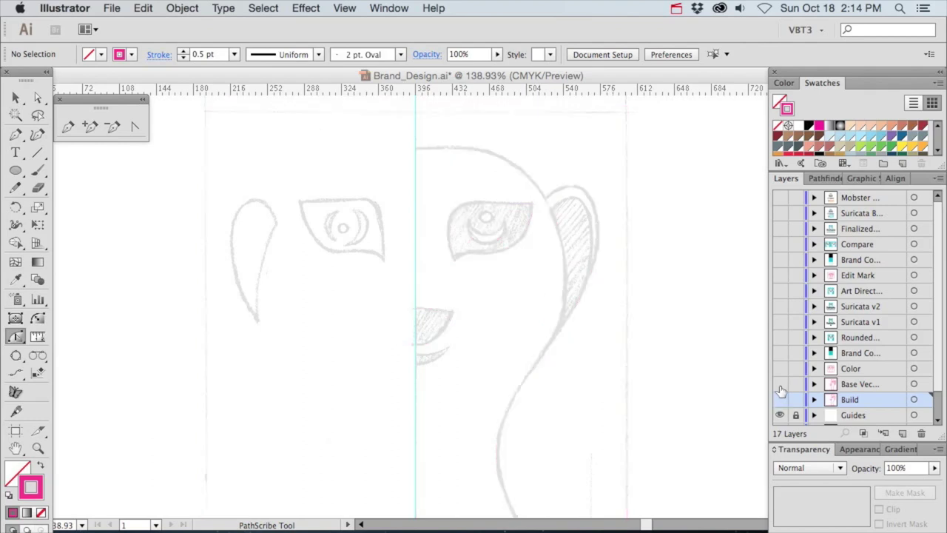
left_click(780, 384)
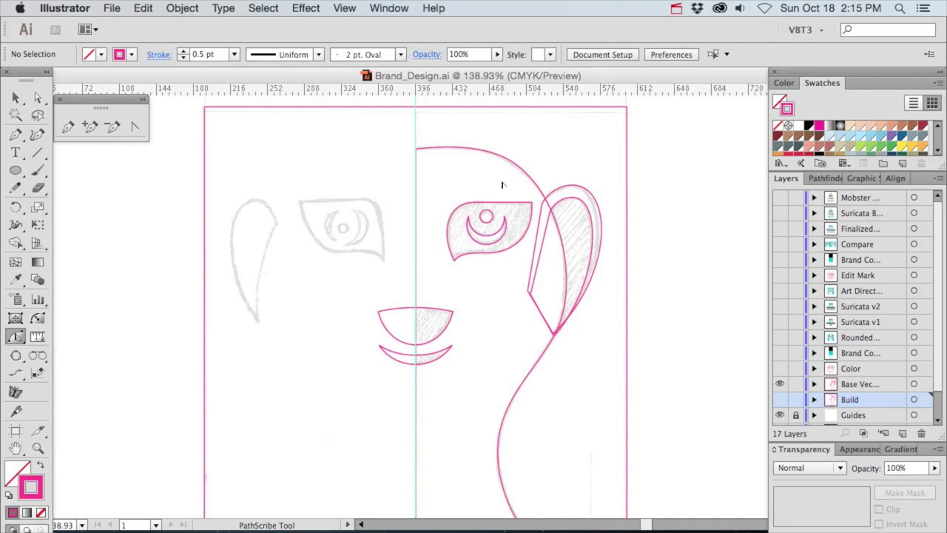
- Select the half body, right eye and right ear paths and paste a copy directly in front of them
key("v")
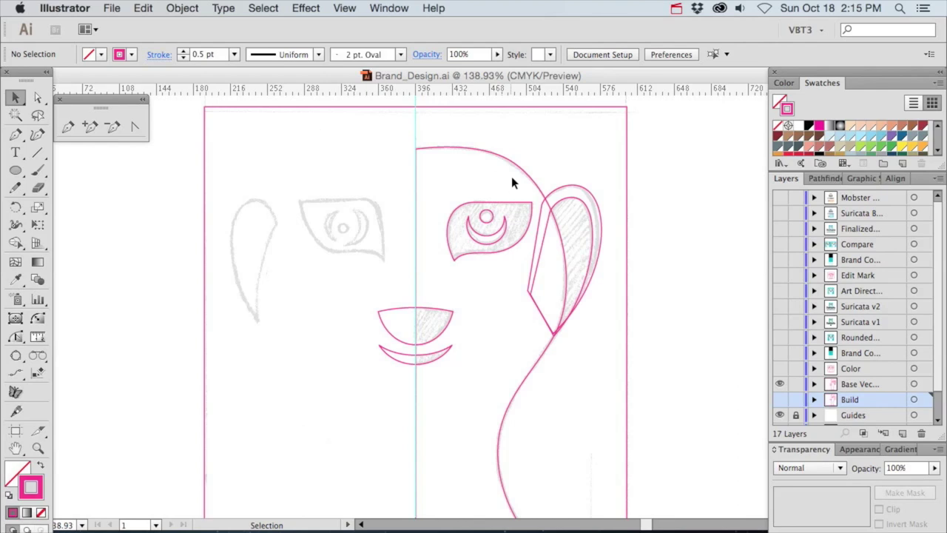
left_click_drag(569, 161, 452, 288)
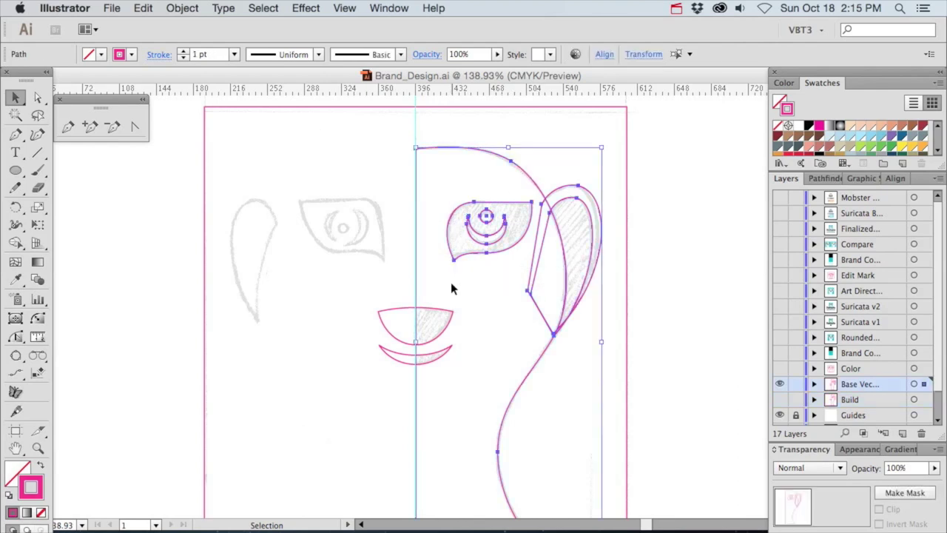
key("ctrl+c")
key("ctrl+f")
- Reflect the copied paths across the vertical centre guide to complete the left half of the face, and deselect
left_click_drag(15, 208, 54, 226)
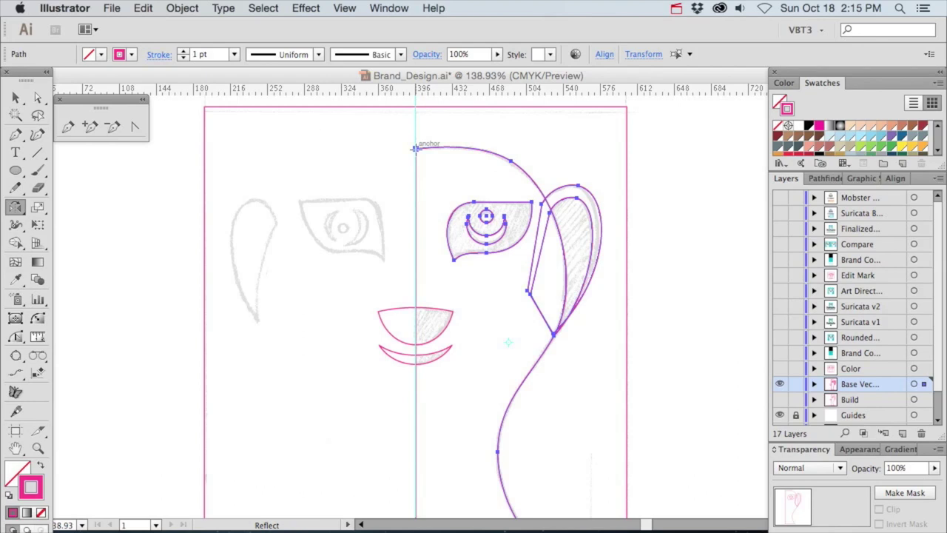
left_click(416, 148)
left_click_drag(417, 177, 442, 191)
key("super+shift+a")
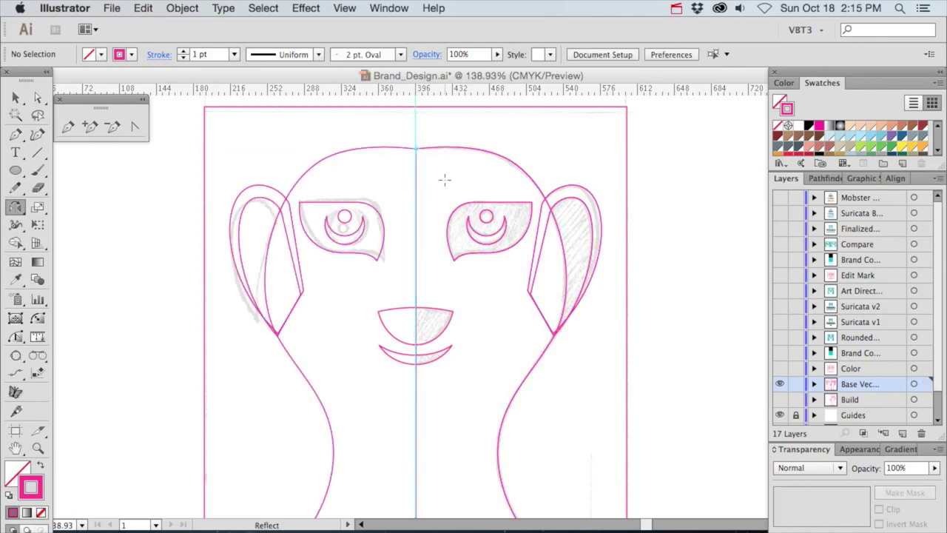
- View the whole mark with only the Color layer's paths showing, and return to the Base Vec... layer
key("super+minus")
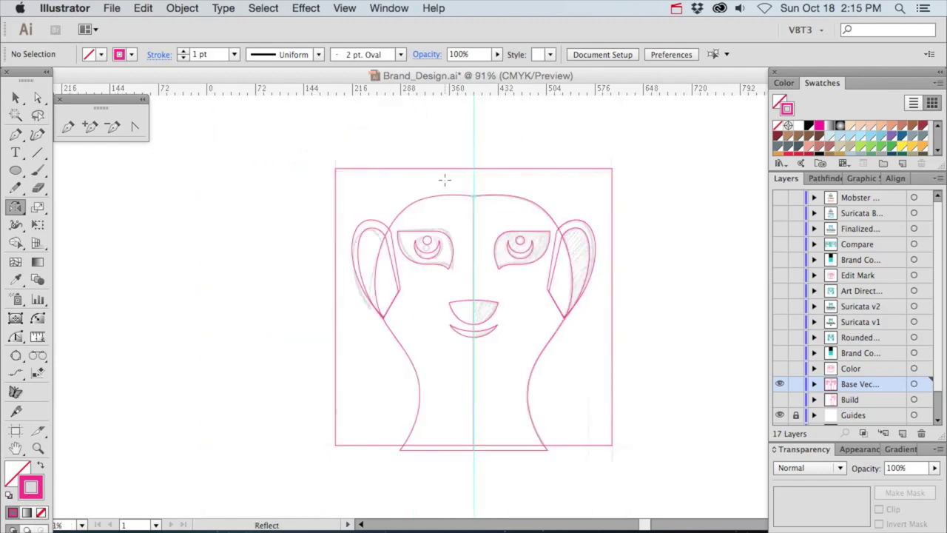
left_click(780, 383)
left_click(780, 368)
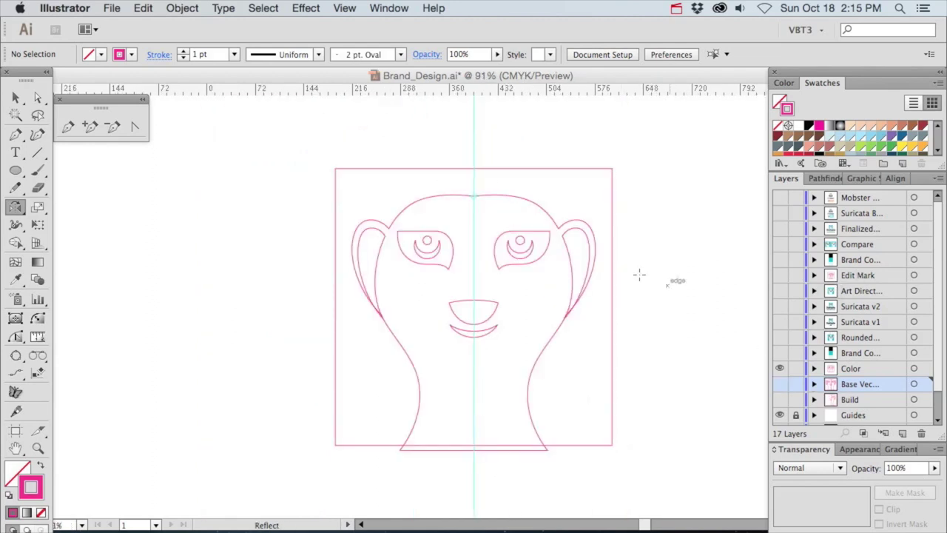
left_click(780, 368)
left_click(780, 384)
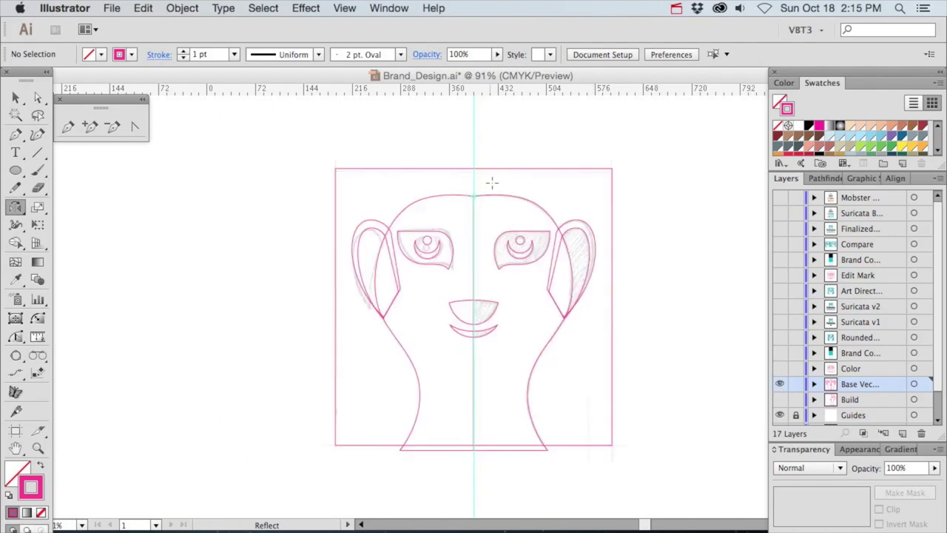
- Select the left and right body halves and unite them into one shape with Pathfinder, leaving it deselected
key("v")
left_click_drag(507, 193, 450, 209)
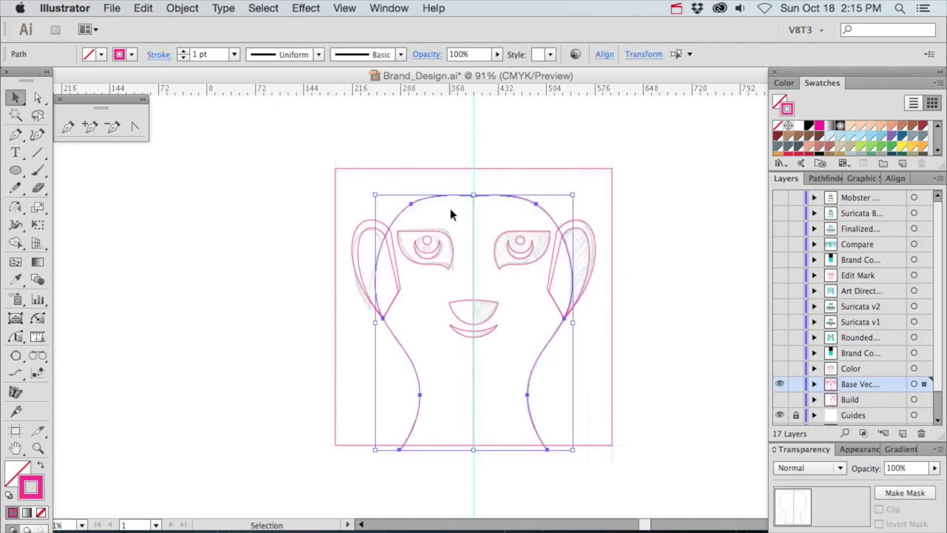
left_click(824, 178)
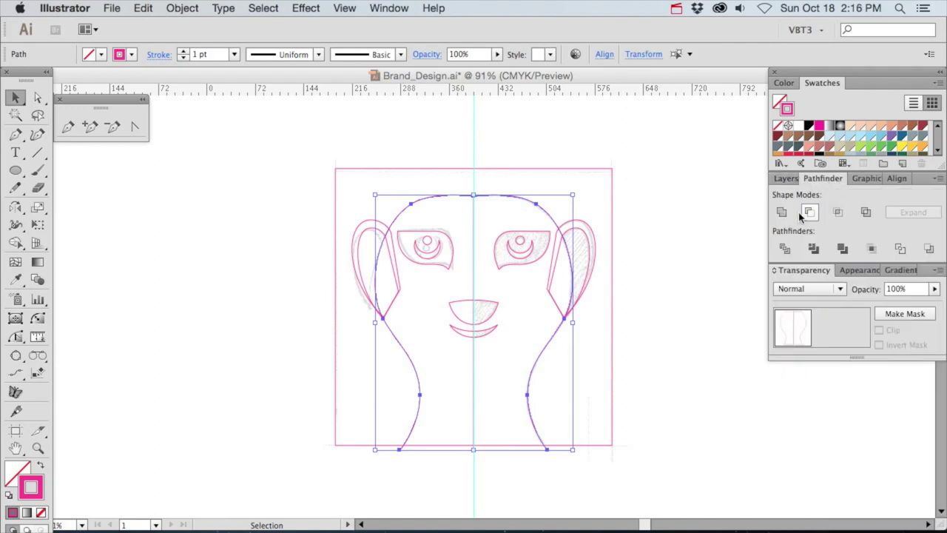
left_click(699, 213)
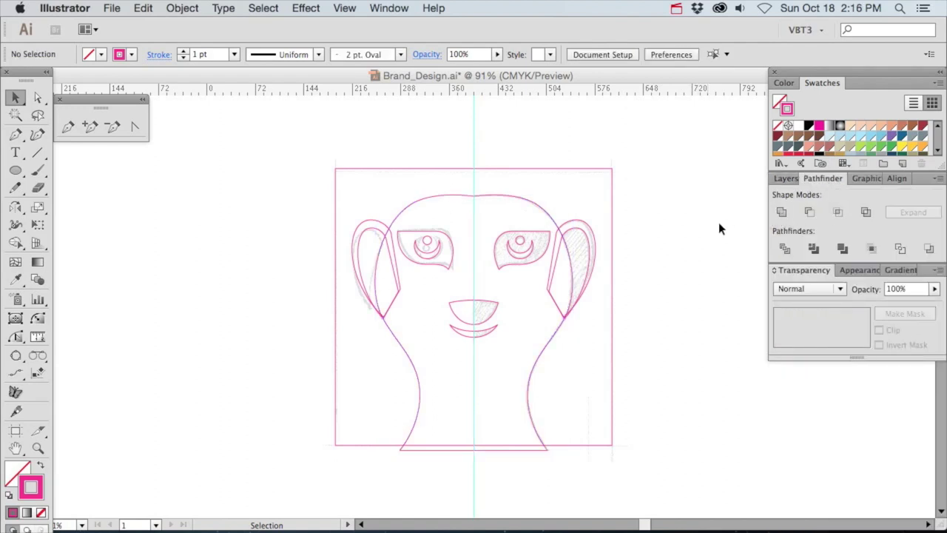
- Compare the united base paths with the Color layer's version by toggling the visibility of both layers
left_click(786, 178)
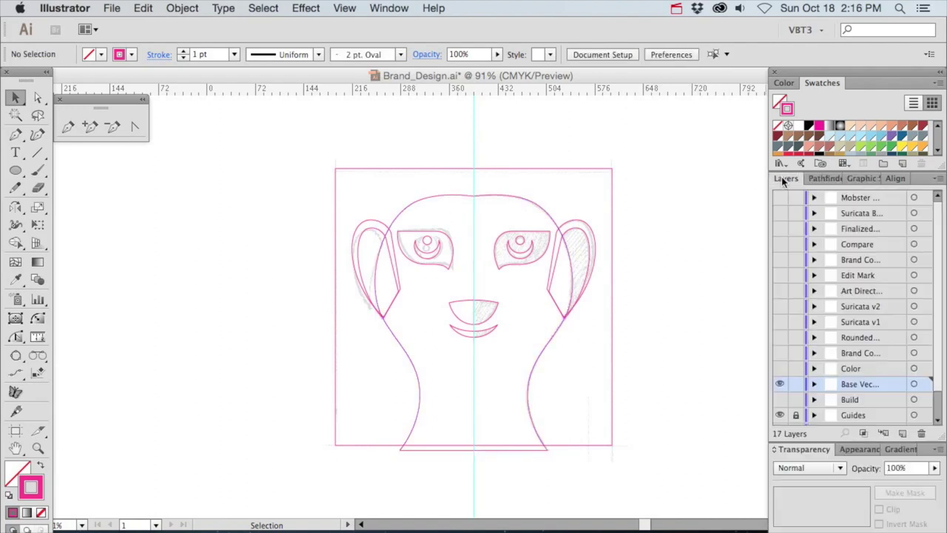
left_click(781, 385)
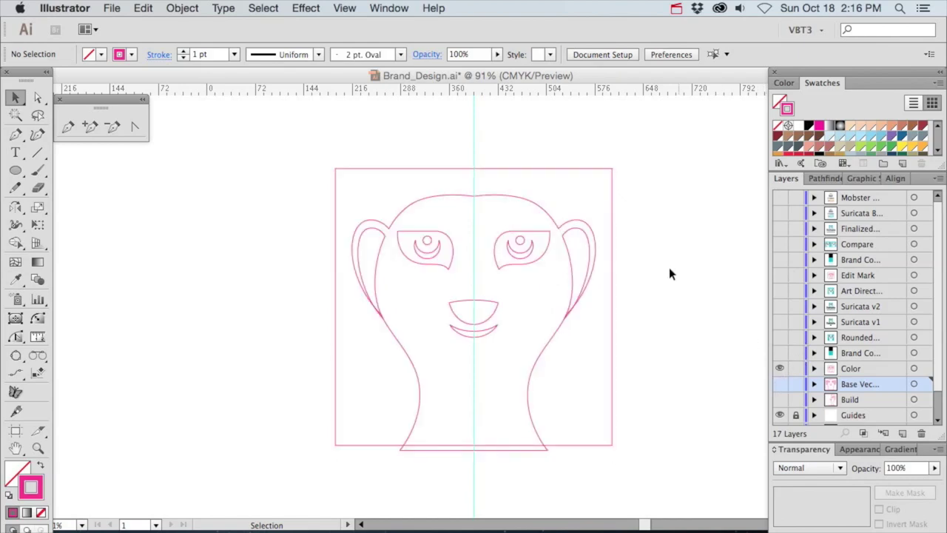
left_click(781, 369)
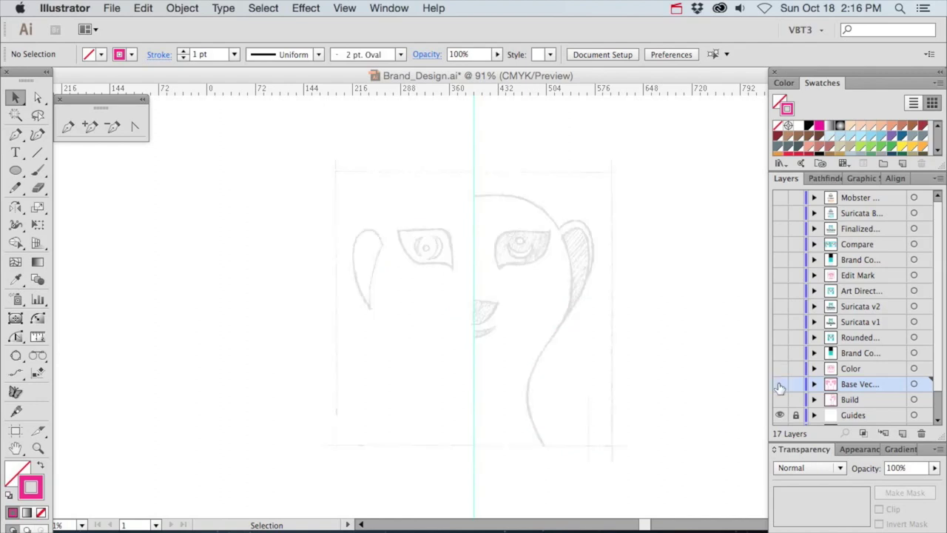
left_click(781, 384)
left_click(557, 235)
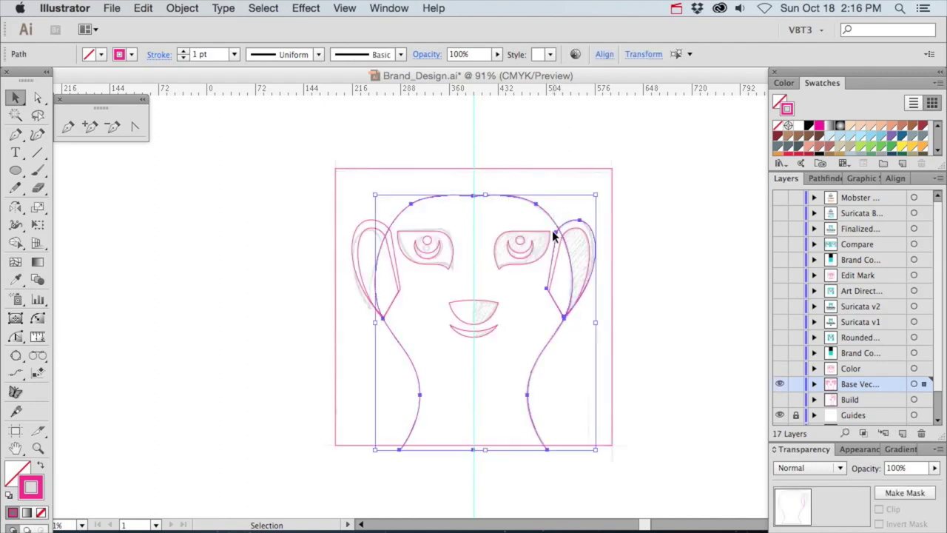
left_click(822, 179)
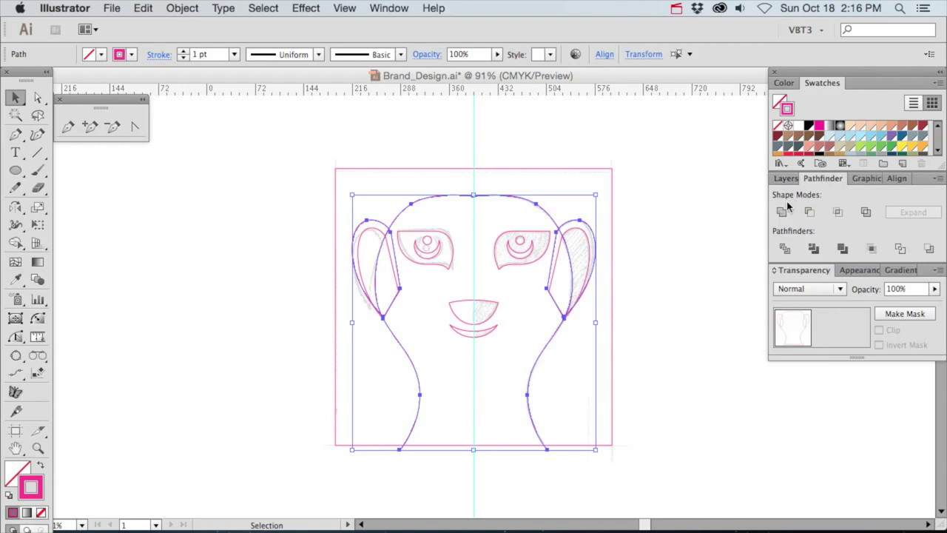
left_click(691, 216)
key("a")
key("super+a")
key("v")
left_click(691, 216)
- Select the body and the right inner ear shape and apply Pathfinder Minus Front to trim the ear along the body outline
left_click(537, 203)
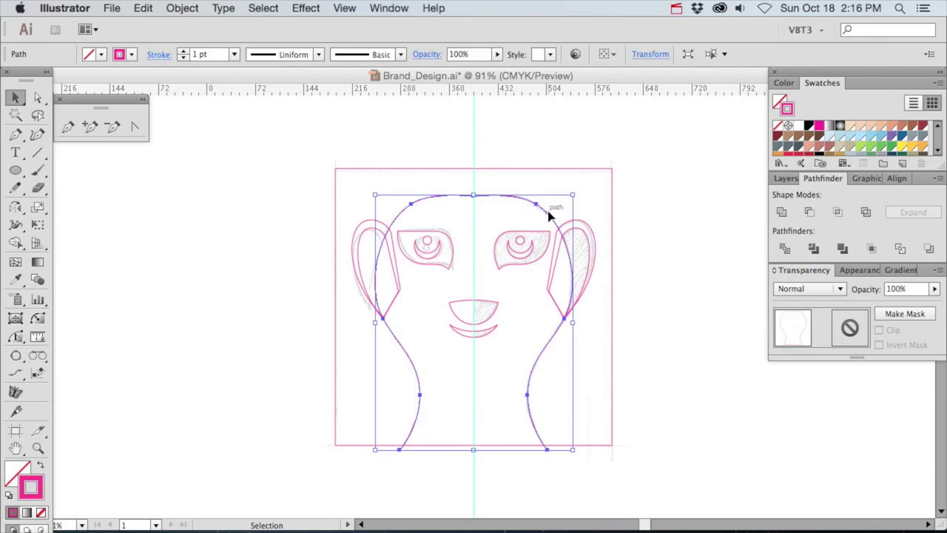
left_click(584, 230, "shift")
left_click(811, 212)
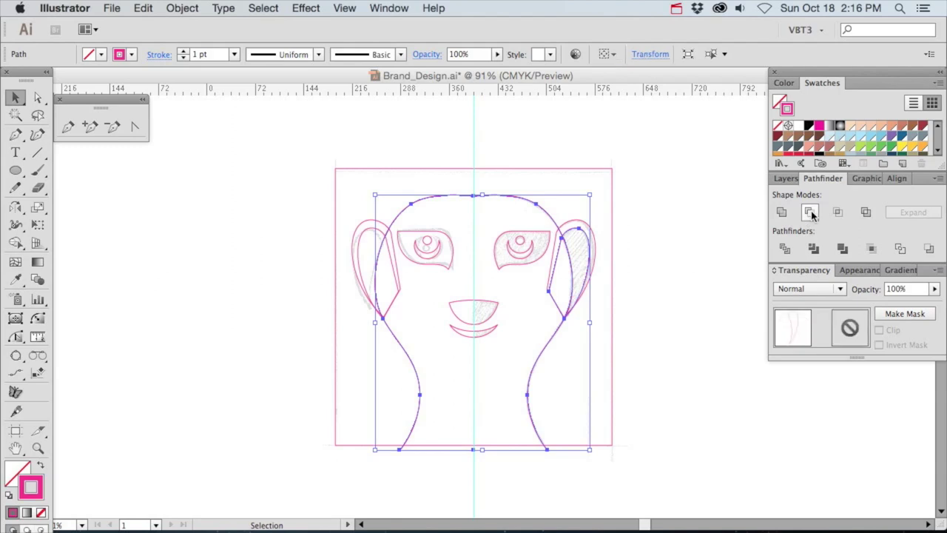
- Select the body and the right outer ear and unite them into one shape with Pathfinder, leaving it deselected
left_click(688, 236)
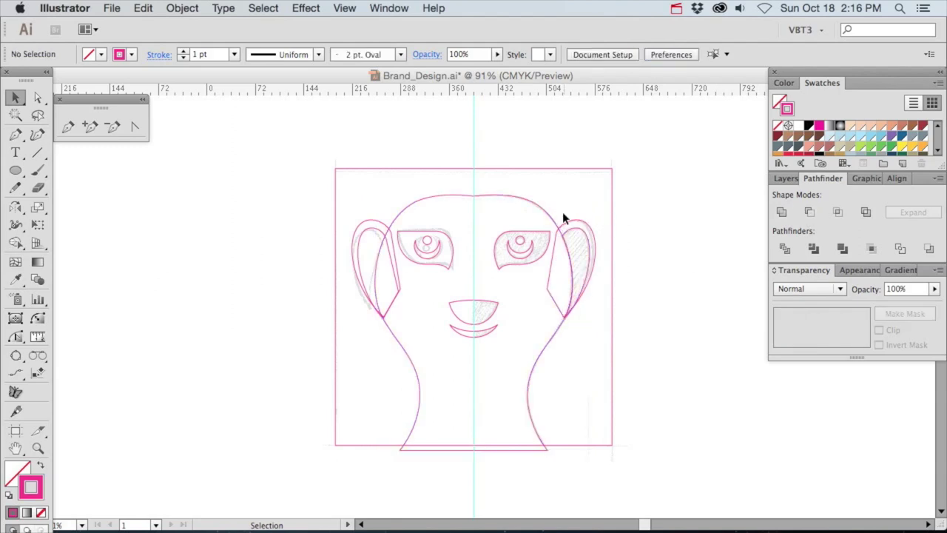
left_click(547, 232)
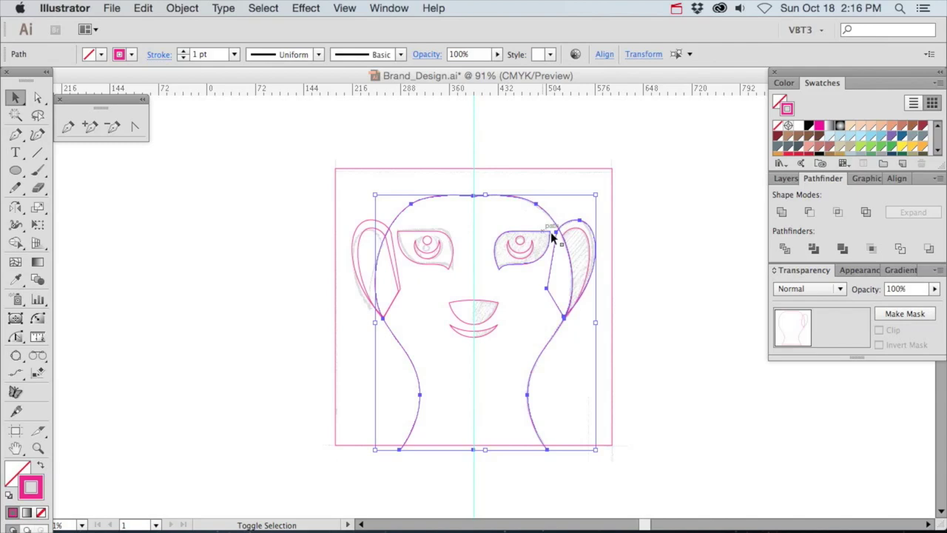
left_click(782, 212)
left_click(682, 217)
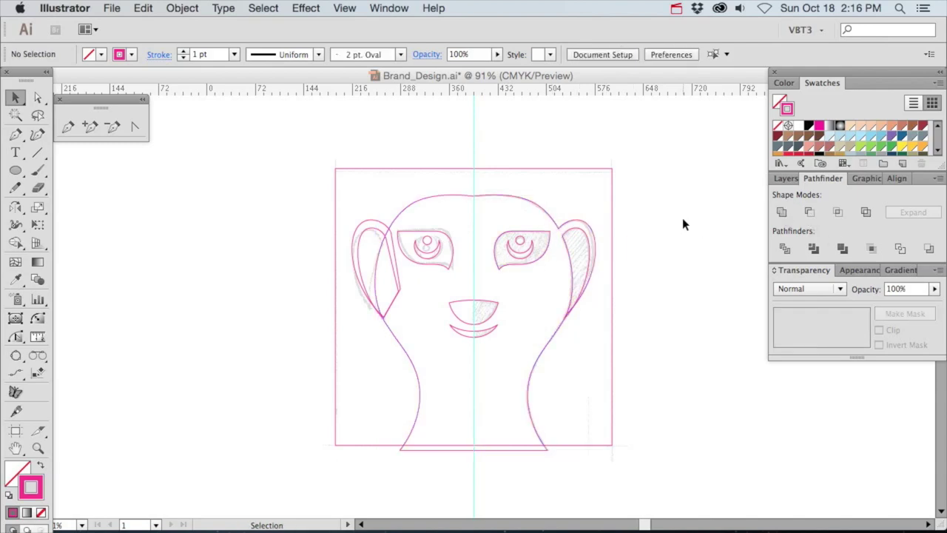
- Hide the Base Vec... and Guides layers and show the Color and Brand Co... layers
left_click(787, 179)
left_click(780, 384)
left_click(780, 370)
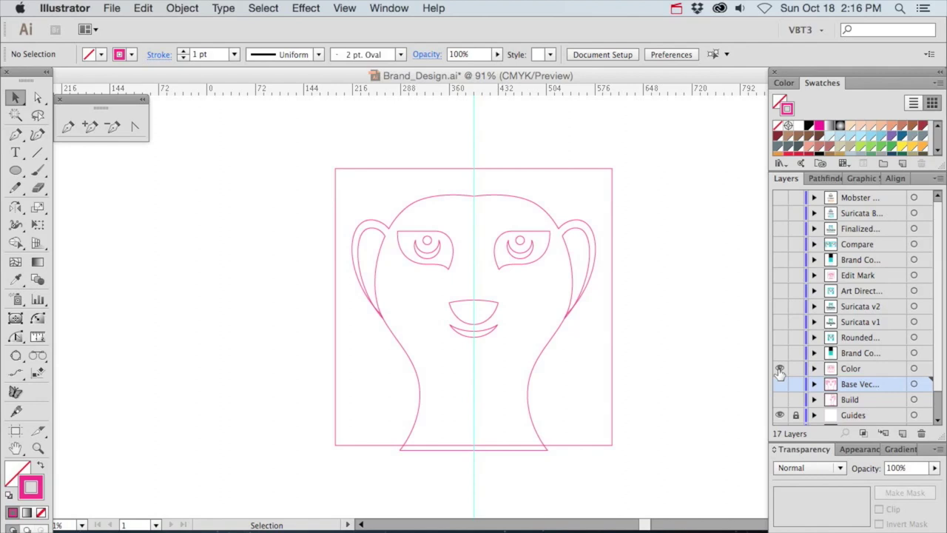
scroll(780, 381, "down", 2)
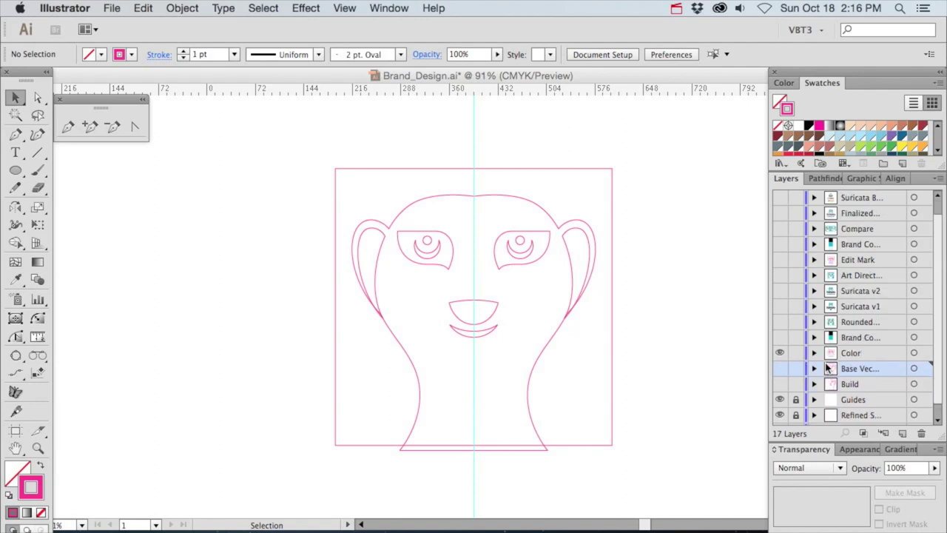
left_click(780, 386)
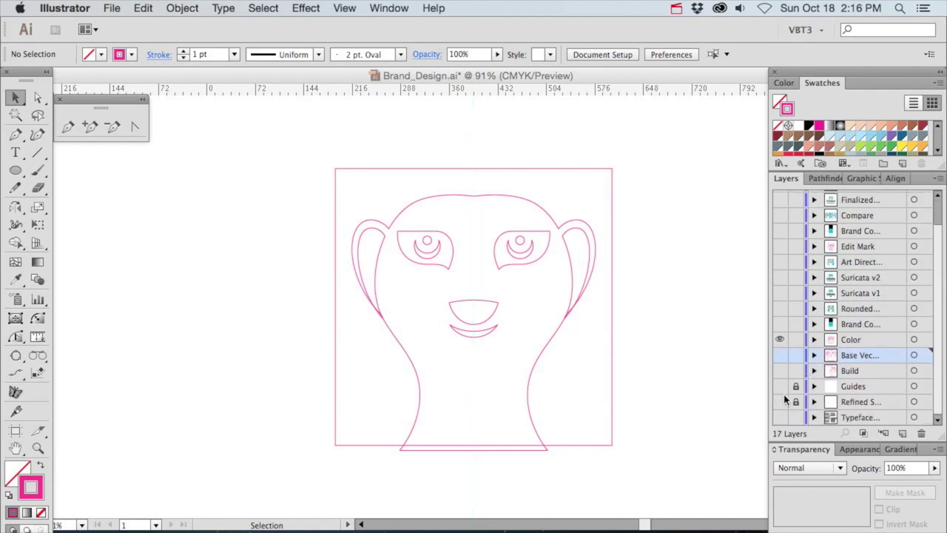
scroll(787, 370, "up", 2)
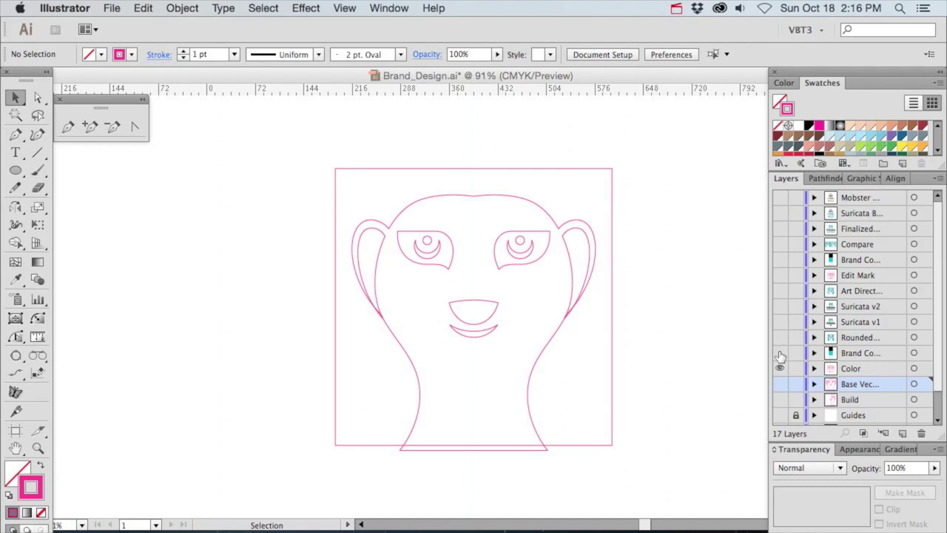
left_click(780, 354)
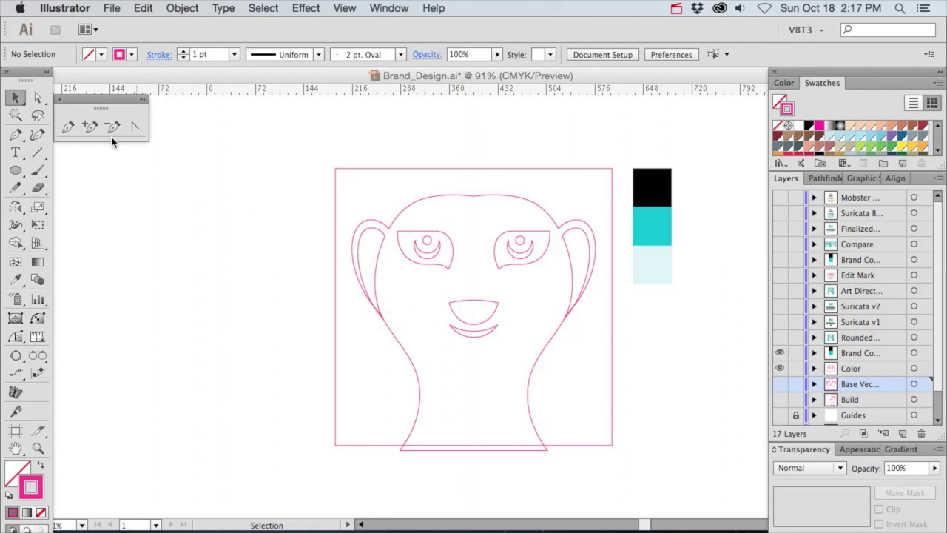
- On the Color layer, draw a rectangle below the square's lower edge across the neck base and trim the body with it using Minus Front
left_click_drag(21, 173, 44, 170)
left_click(837, 368)
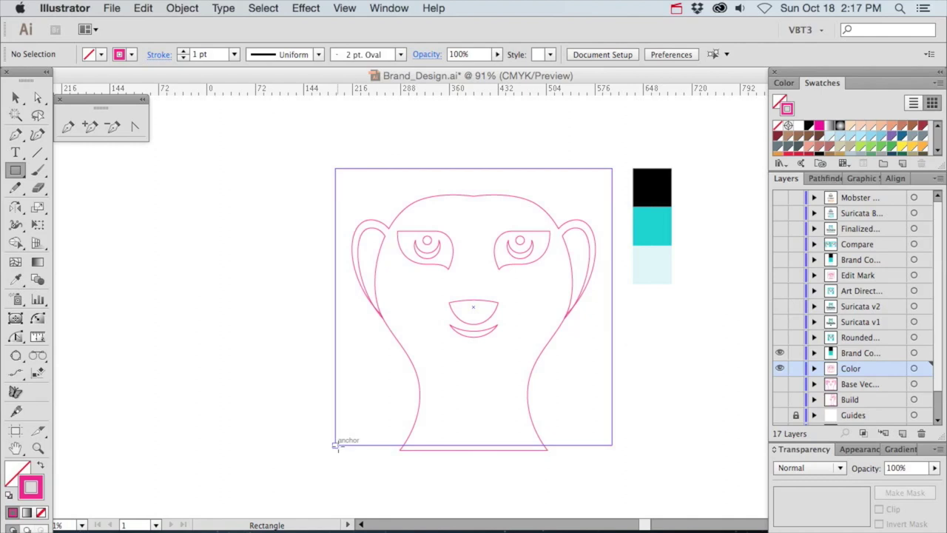
left_click_drag(336, 444, 607, 489)
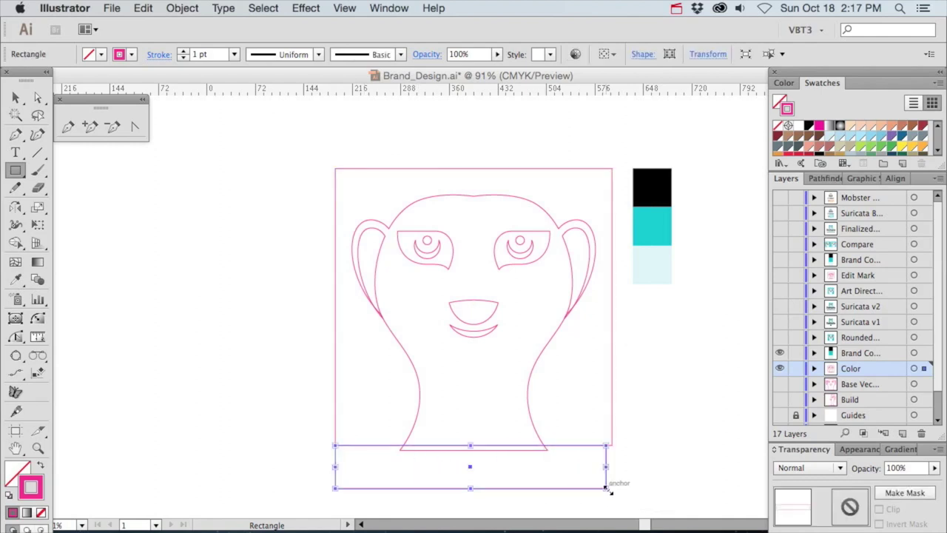
key("v")
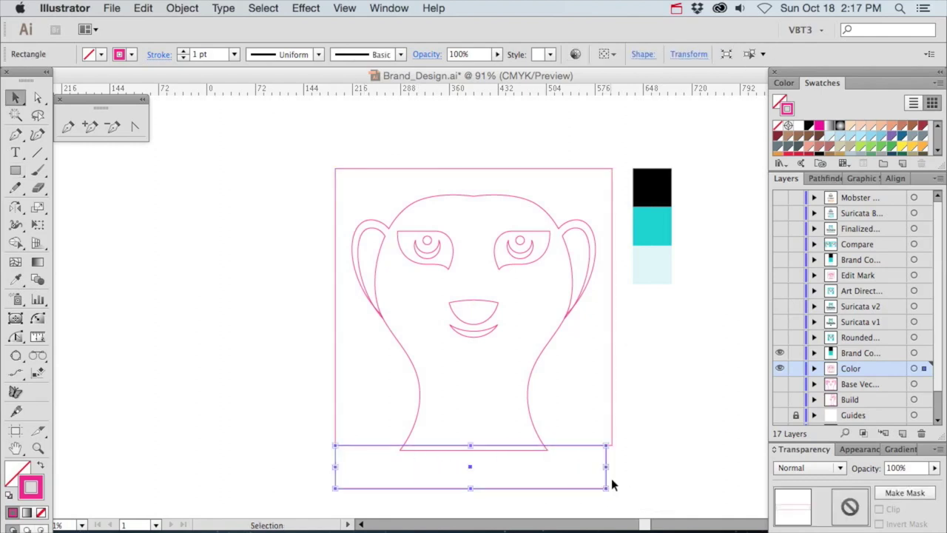
left_click(532, 369, "shift")
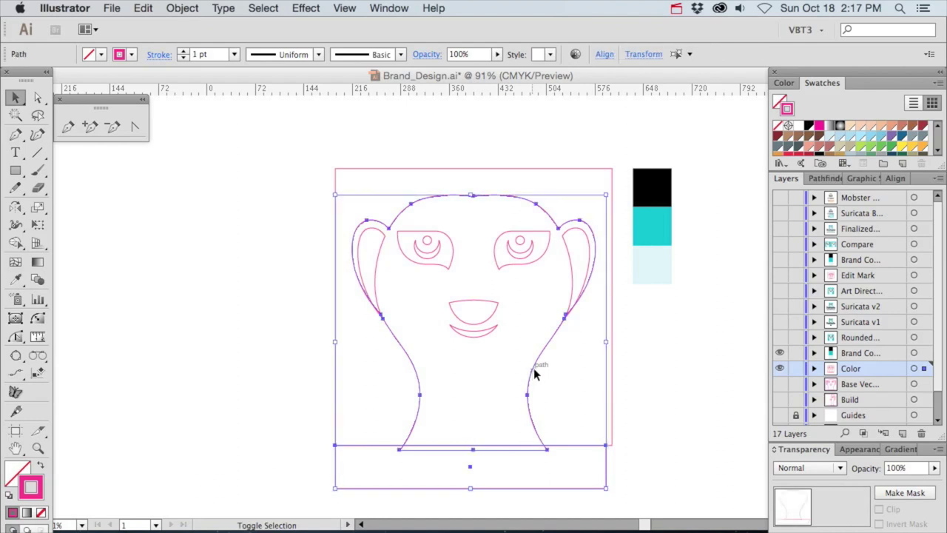
left_click(824, 178)
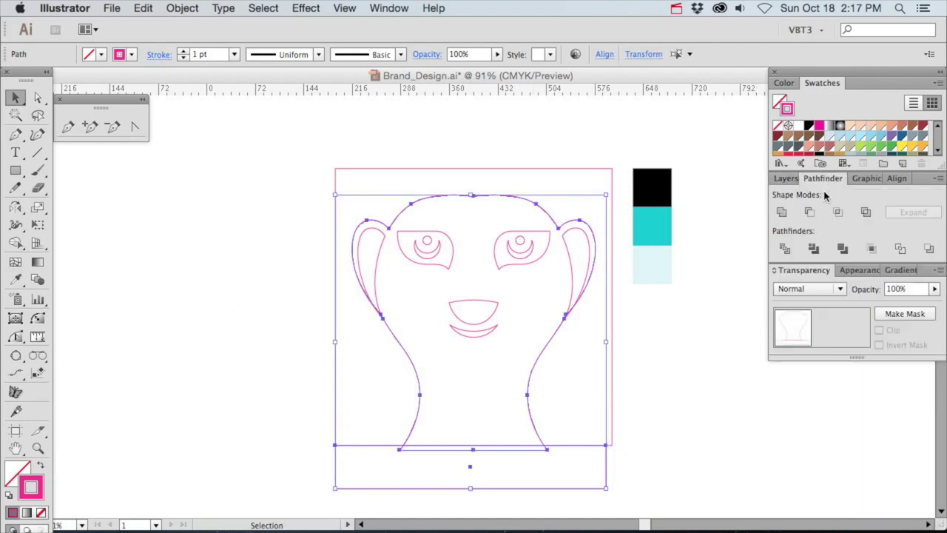
left_click(811, 212)
left_click(612, 189, "shift")
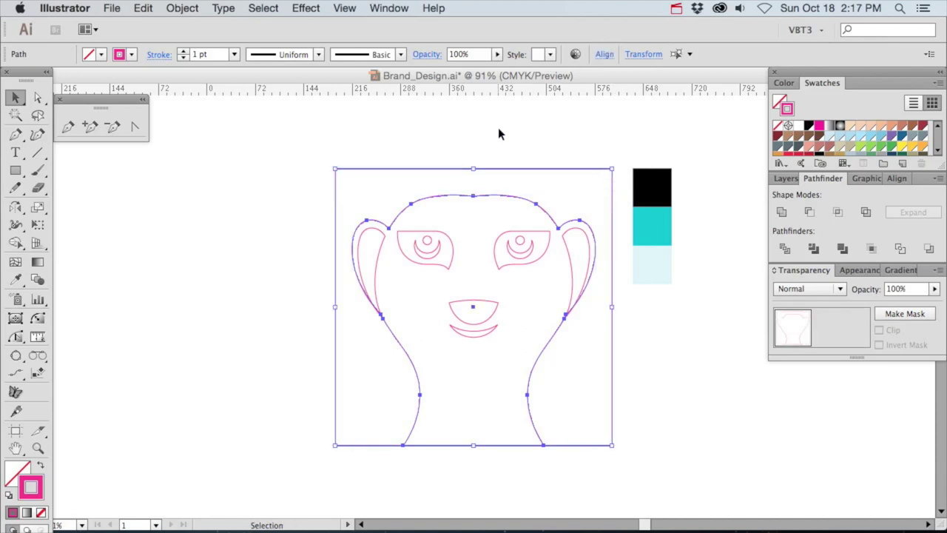
key("a")
key("Delete")
key("v")
left_click_drag(589, 211, 338, 380)
key("ctrl+z")
left_click(589, 188)
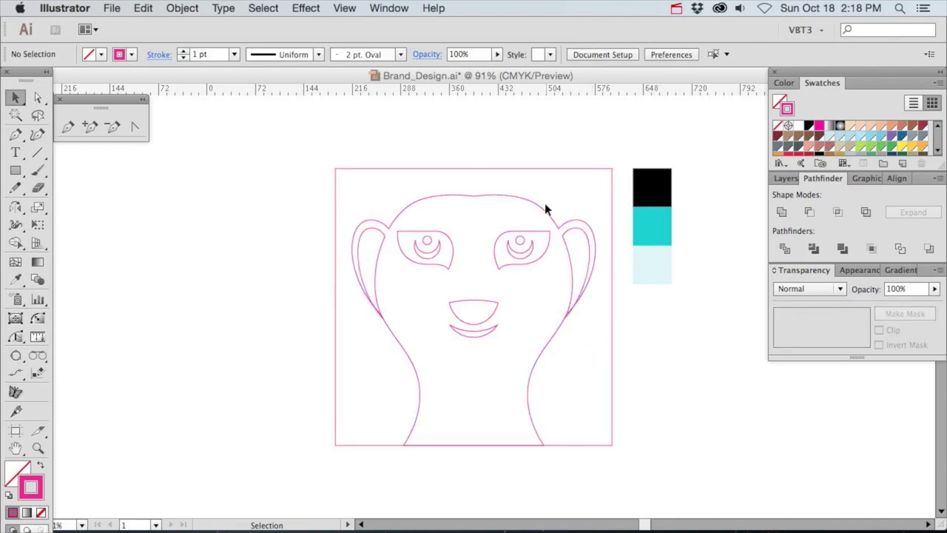
- Select the background square and fill it with the teal brand colour using the Eyedropper
left_click(554, 169)
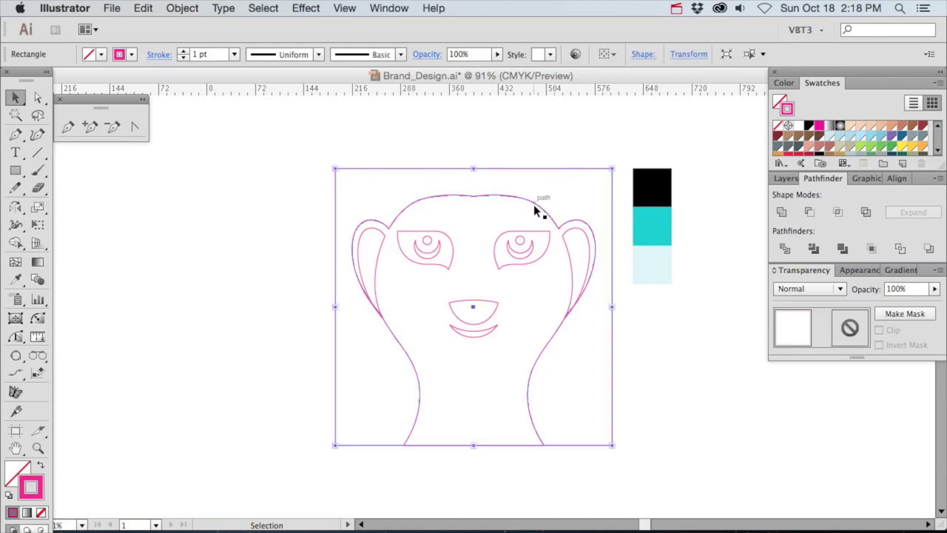
left_click(536, 211)
left_click(550, 169)
left_click(18, 279)
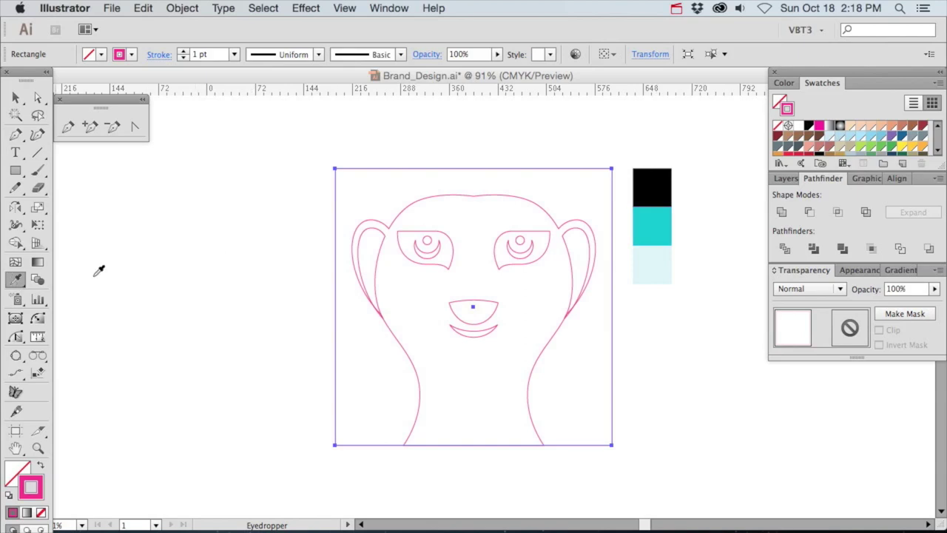
left_click(652, 219)
key("v")
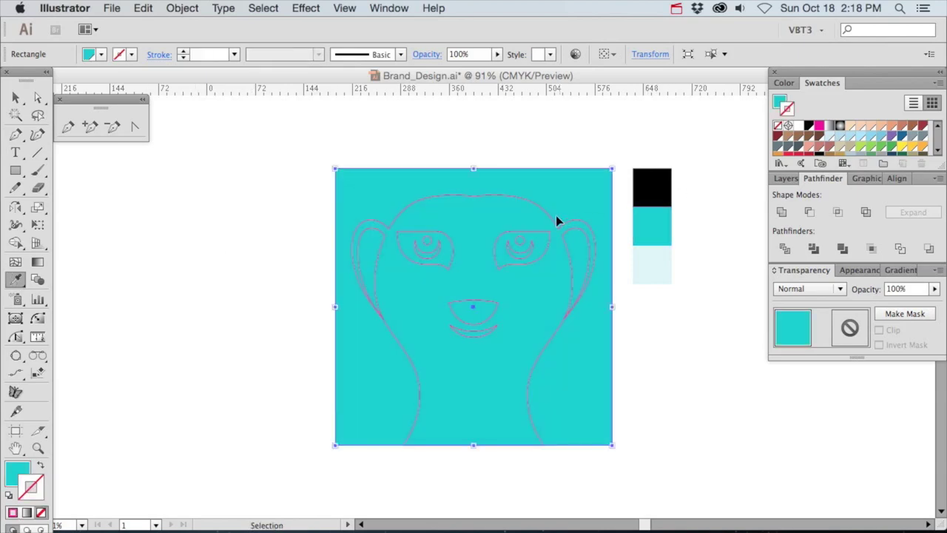
- Select the body silhouette and make it solid white without a stroke by sampling the empty canvas with the Eyedropper, leaving it deselected
left_click(546, 216)
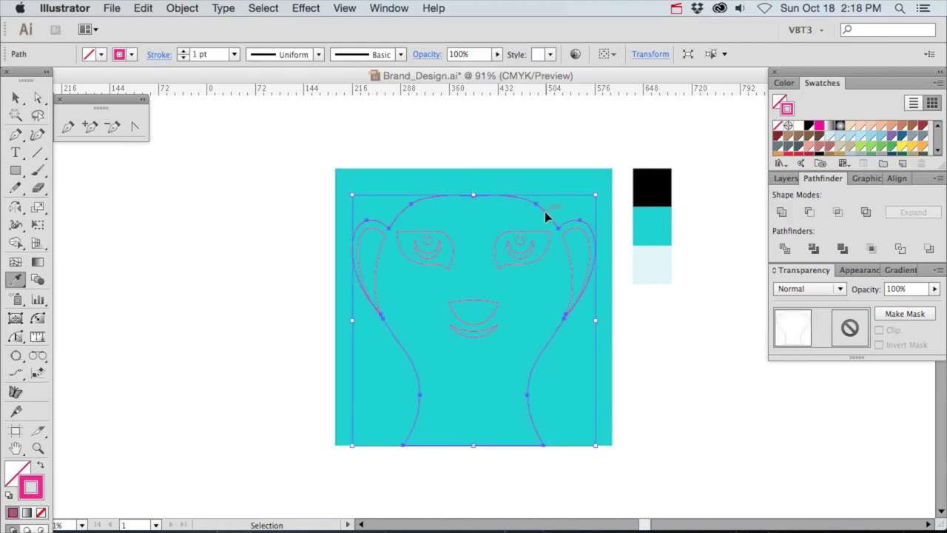
key("i")
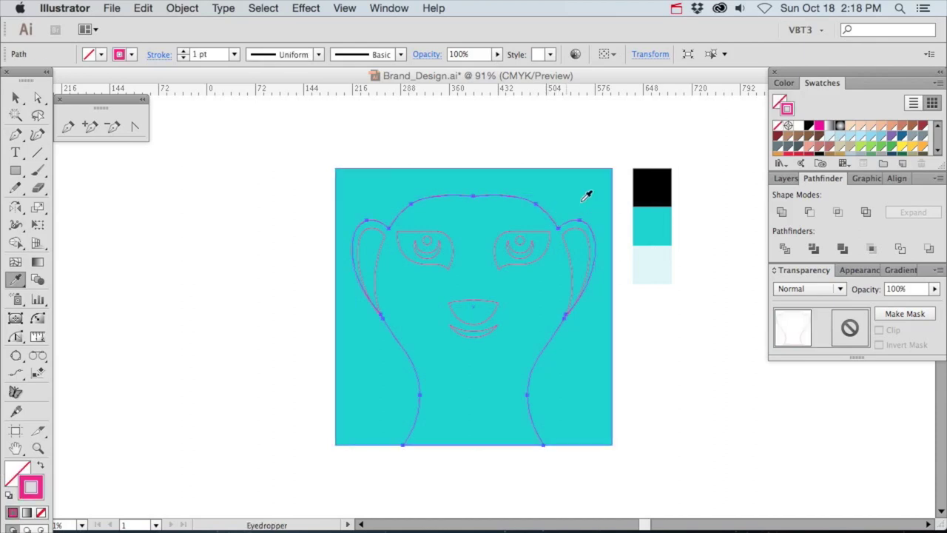
left_click(625, 139)
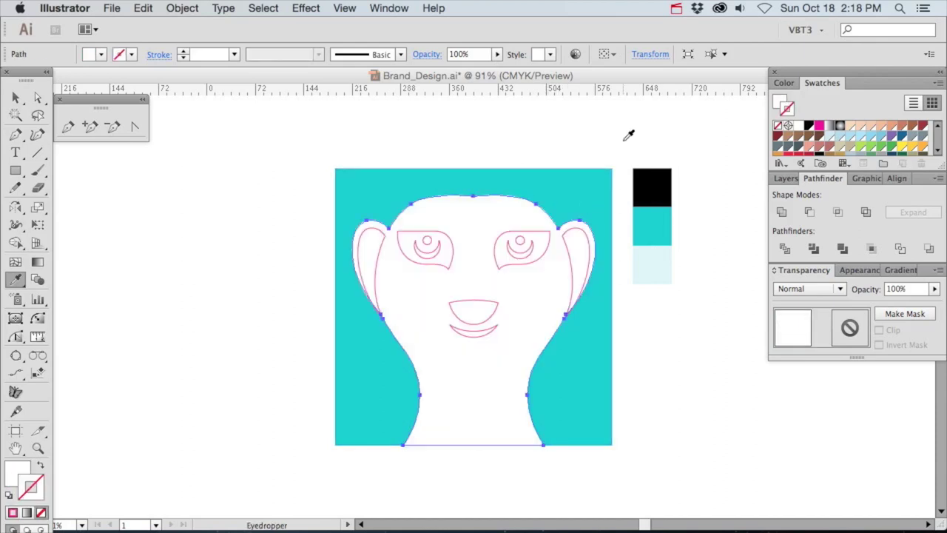
key("v")
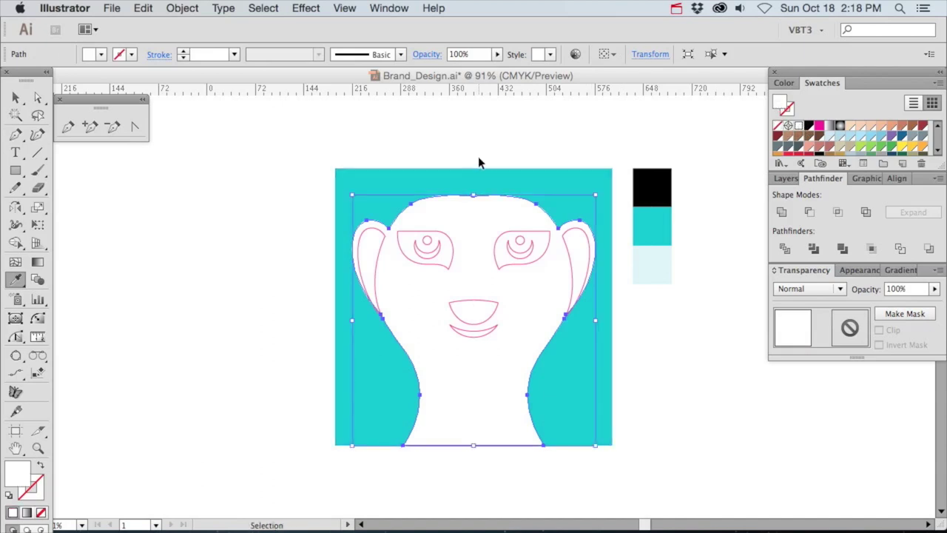
left_click(478, 160)
- Select both inner ears, both eye shapes, the nose and the mouth, and fill them with the black brand colour using the Eyedropper
left_click(384, 236)
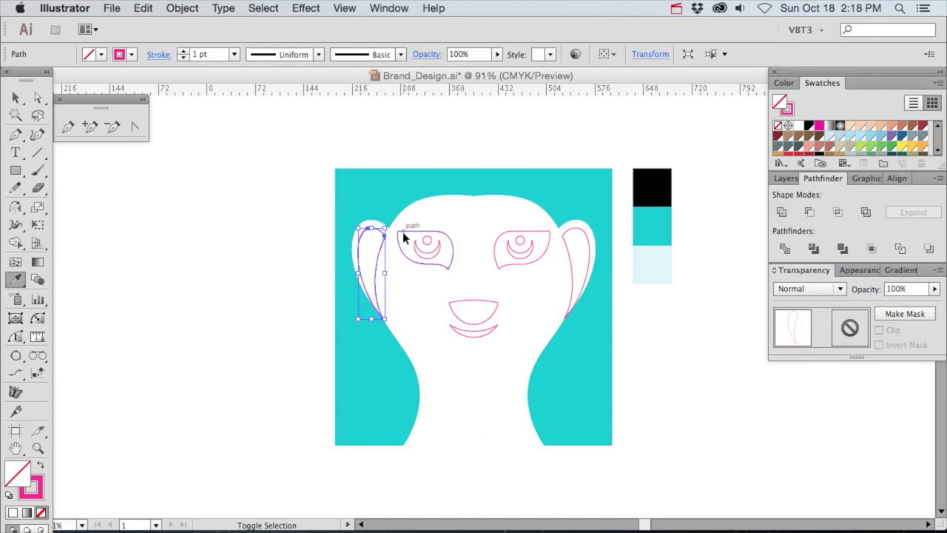
left_click(403, 237, "shift")
left_click(518, 248, "shift")
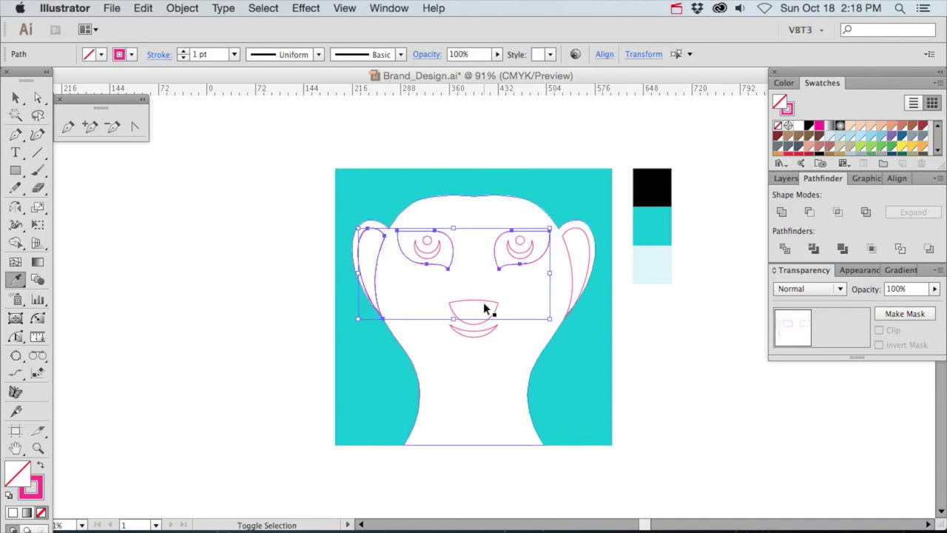
left_click(486, 306, "shift")
left_click(494, 330, "shift")
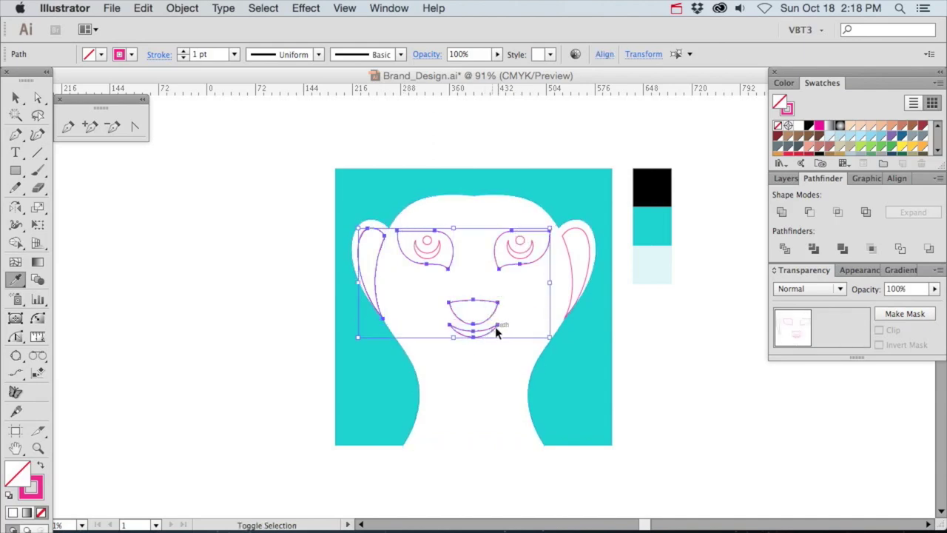
left_click(568, 265, "shift")
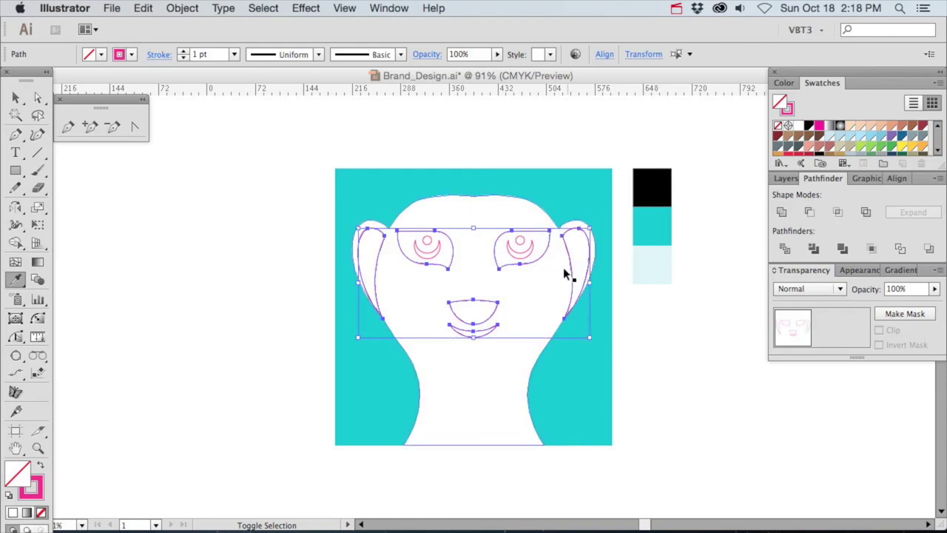
left_click(662, 176)
key("v")
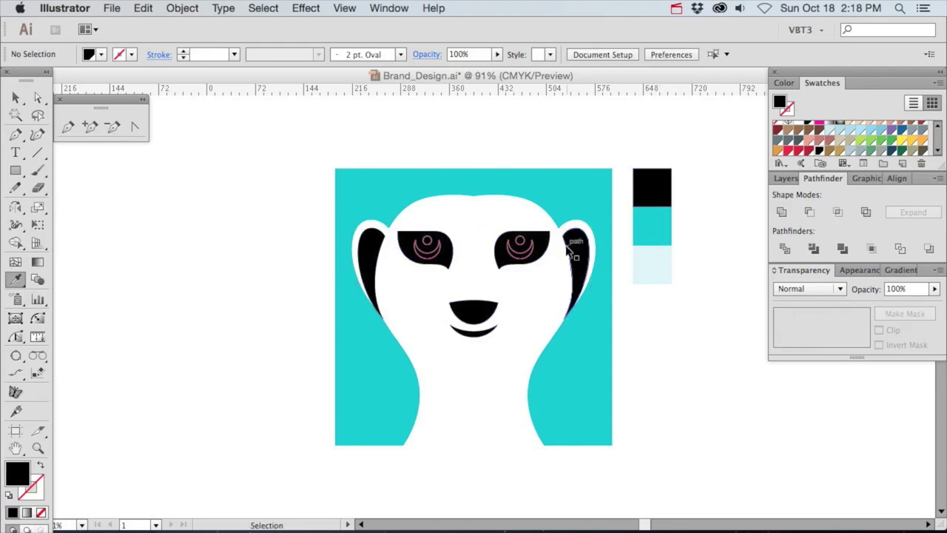
- Select the circles and crescents inside both eyes and fill them with the body's white using the Eyedropper, leaving them deselected
left_click(520, 246)
left_click(518, 255, "shift")
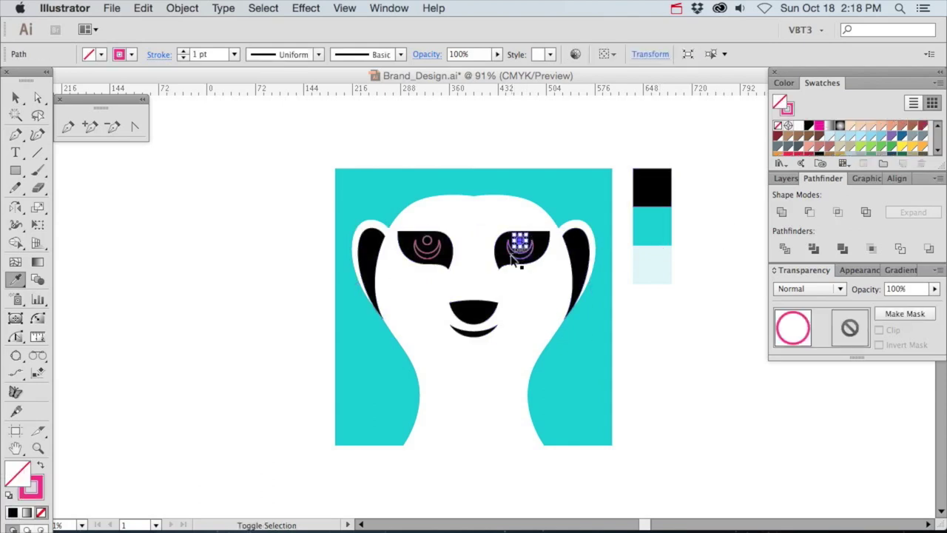
left_click(439, 256, "shift")
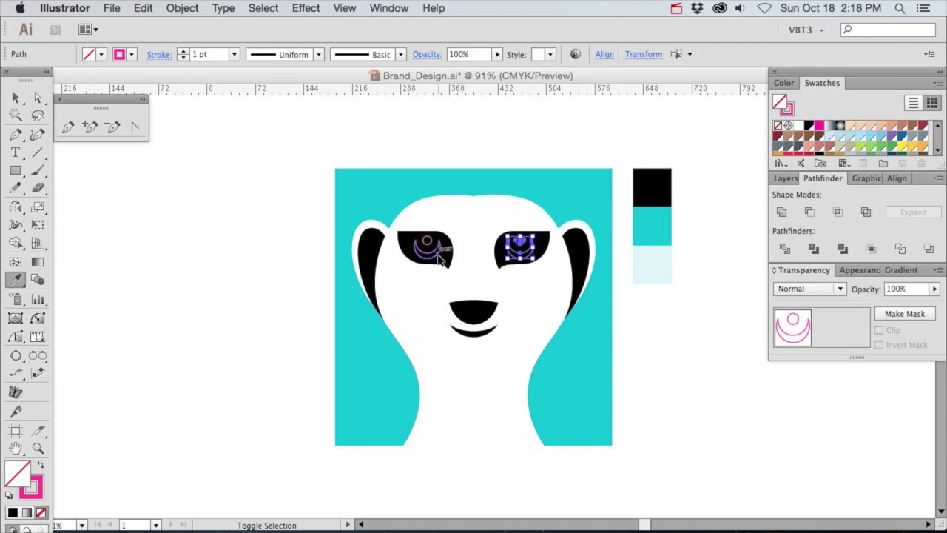
left_click(463, 216)
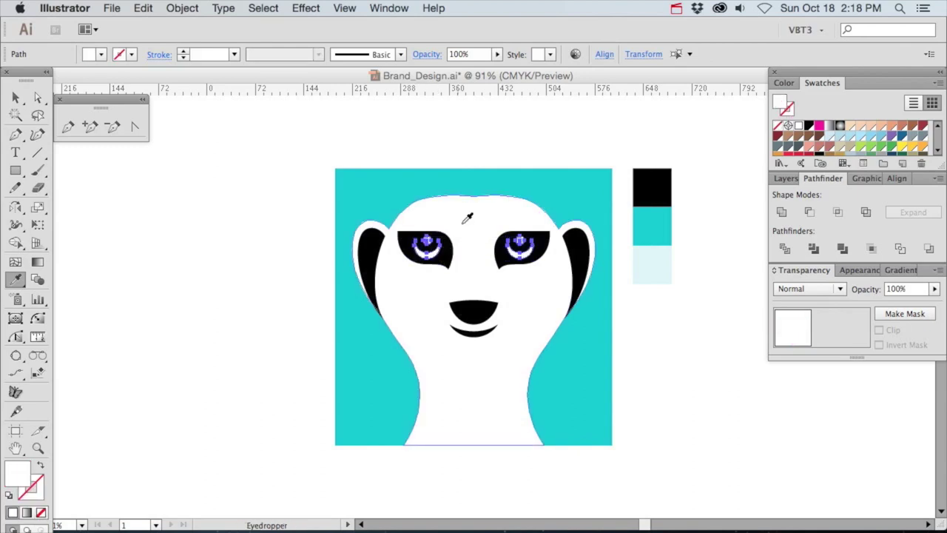
left_click(678, 305, "super")
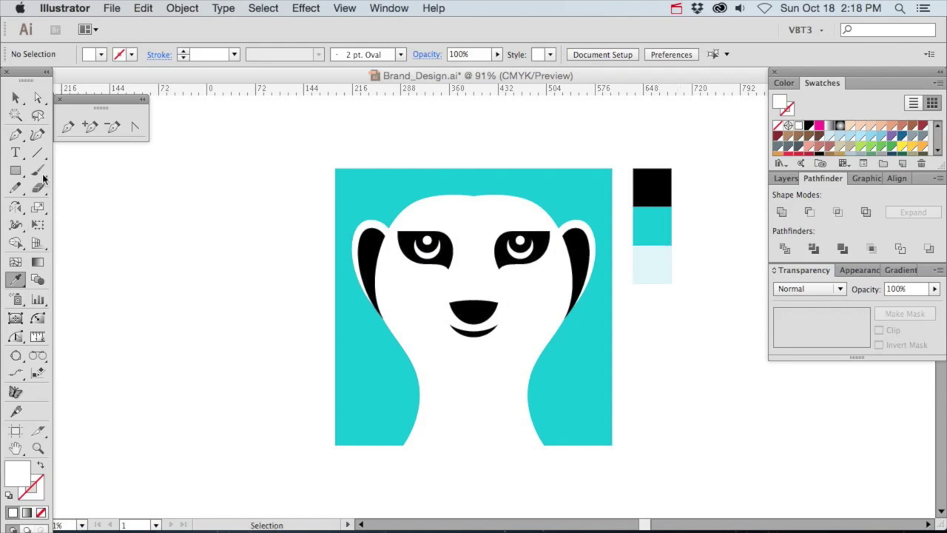
- Draw a rectangle over the right half of the mark, starting from the centre point at the top of the head
left_click(16, 170)
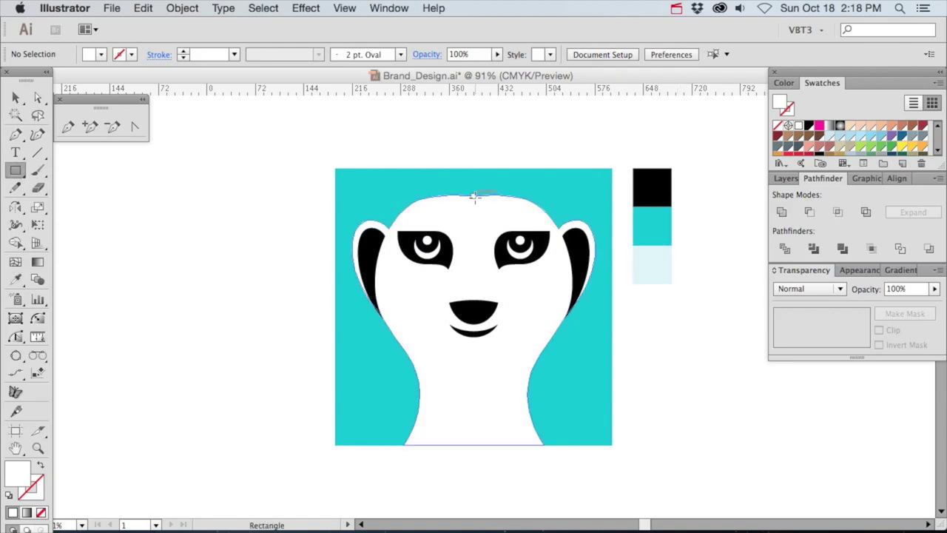
left_click_drag(474, 196, 669, 388)
key("v")
left_click_drag(602, 251, 612, 341)
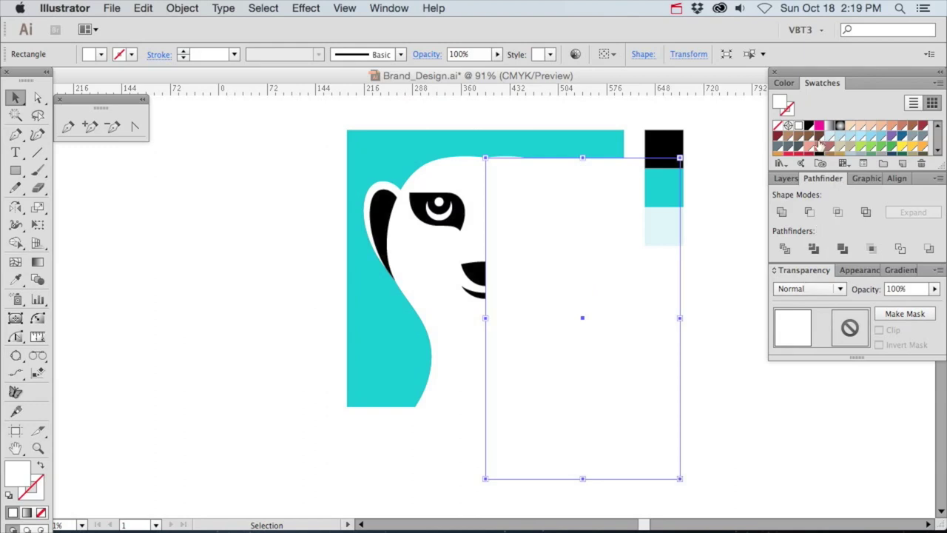
- Apply the thin pink outline graphic style to the rectangle and move it straight up past the top of the head
left_click(867, 178)
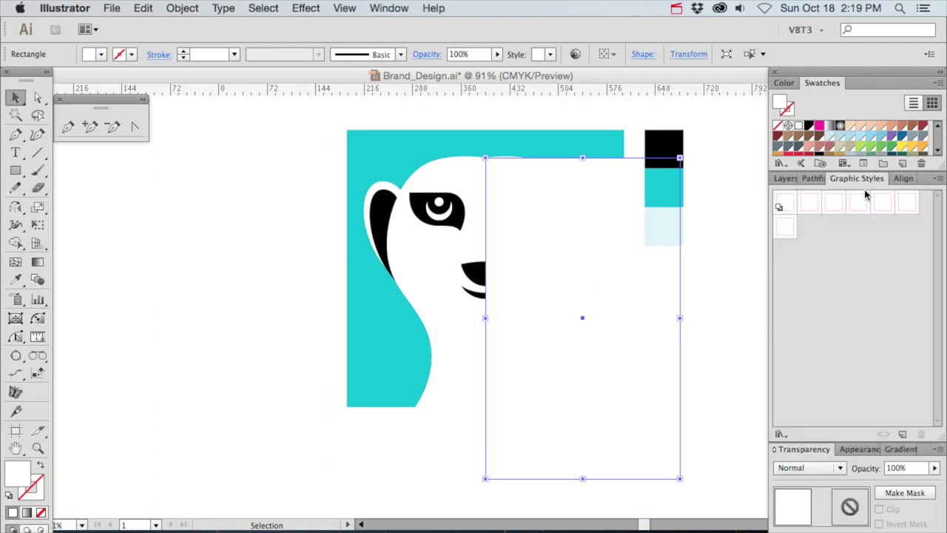
left_click(783, 206)
left_click_drag(488, 185, 489, 159)
- Duplicate the body silhouette in front and intersect the copy with the rectangle to isolate the body's right half
left_click(461, 181)
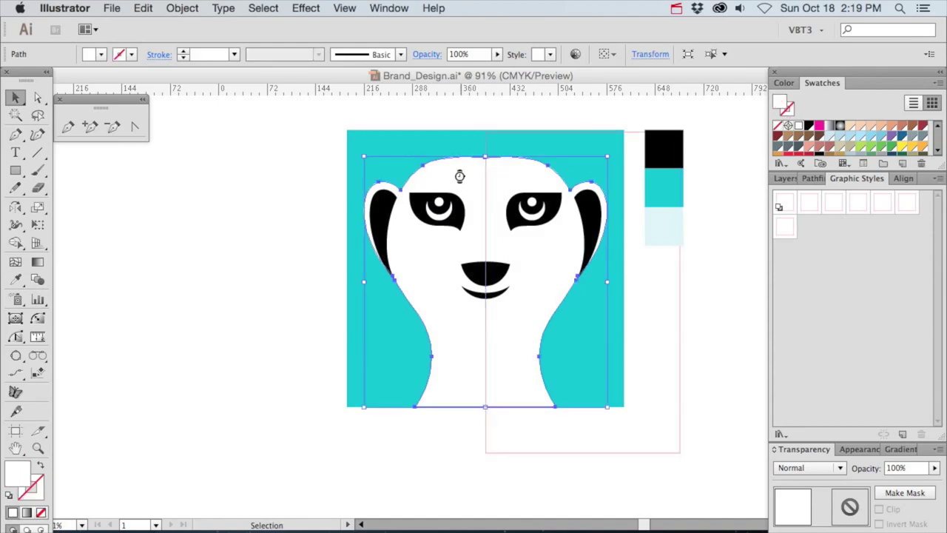
key("super+shift+bracketright")
left_click(485, 142, "shift")
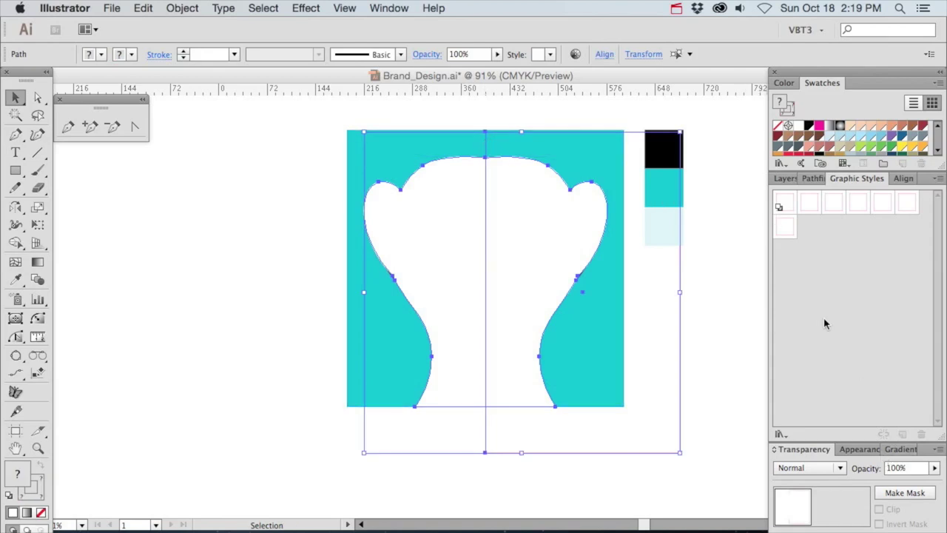
left_click(816, 180)
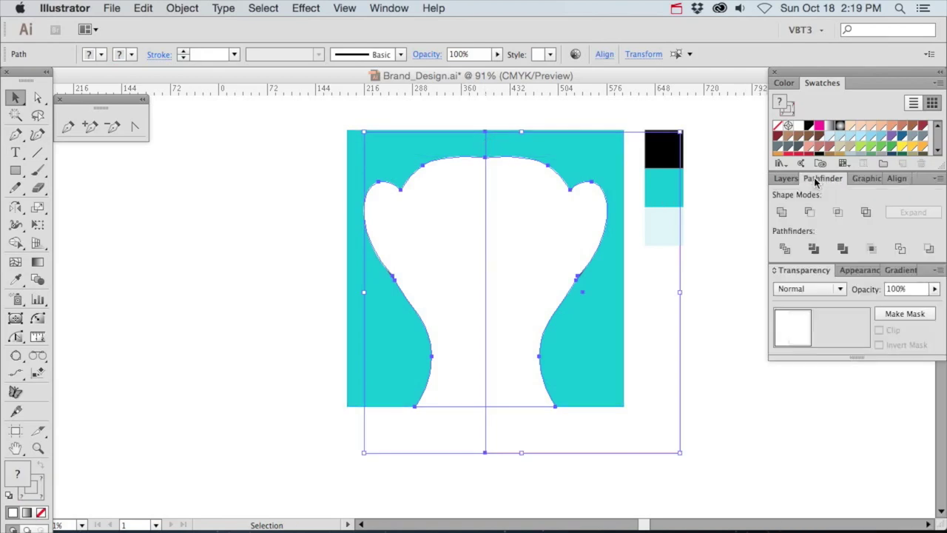
left_click(837, 212)
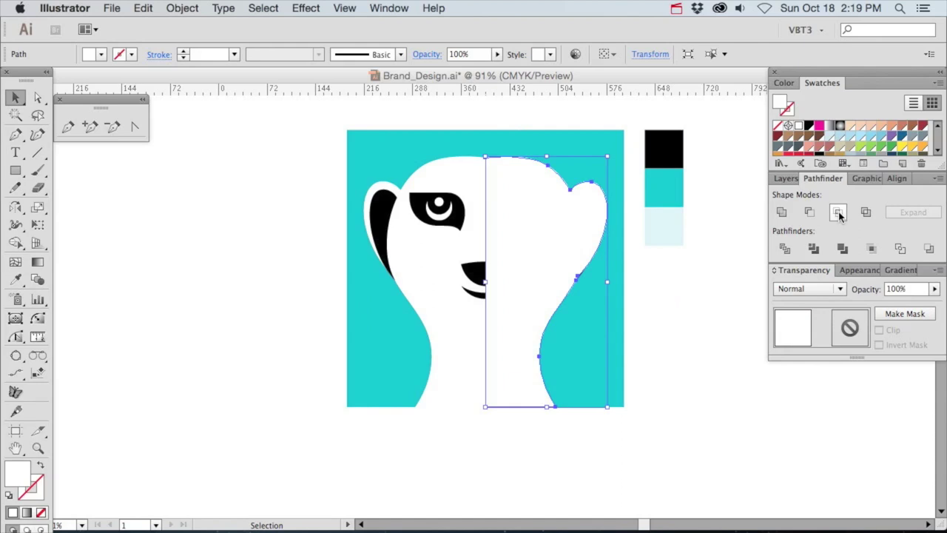
- Fill the right half of the body with the lightest blue brand colour using the Eyedropper and check its tint value
left_click(16, 279)
left_click(664, 229)
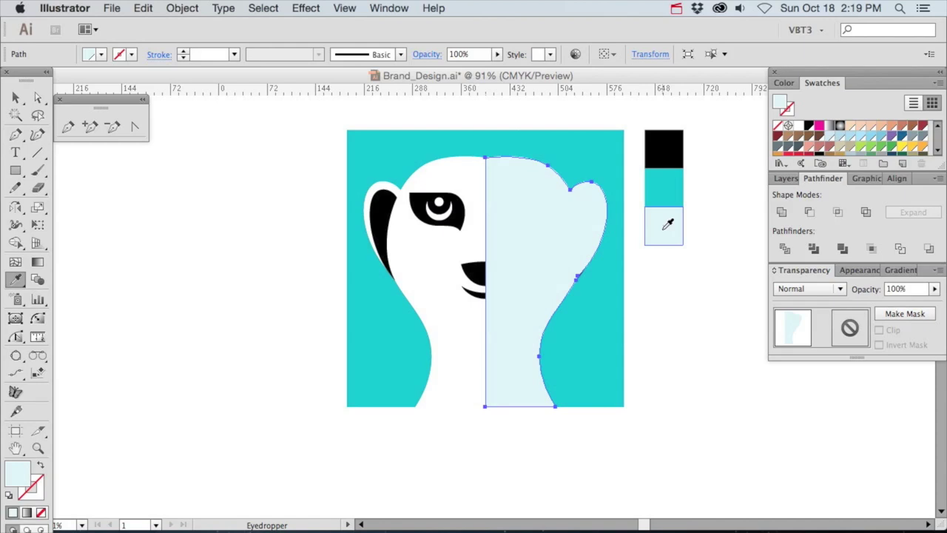
key("v")
left_click(785, 84)
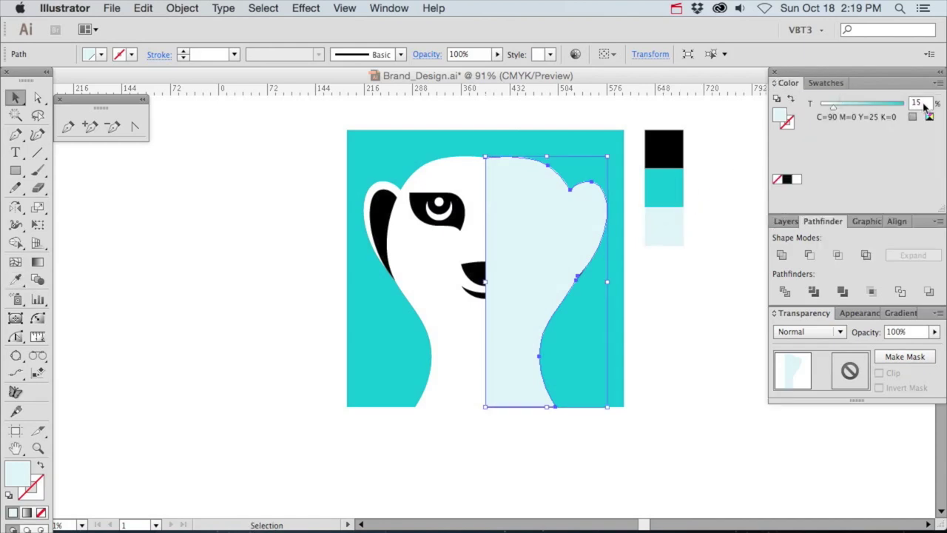
left_click(821, 84)
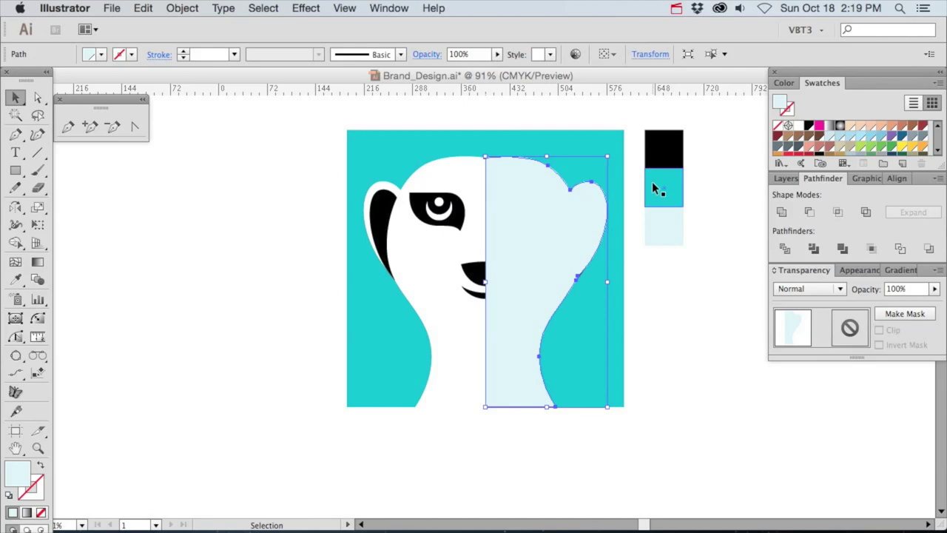
- Cut the body silhouette and its shaded half, and paste them behind the black inner ears, eye shapes, nose and mouth, leaving nothing selected
left_click(449, 168, "shift")
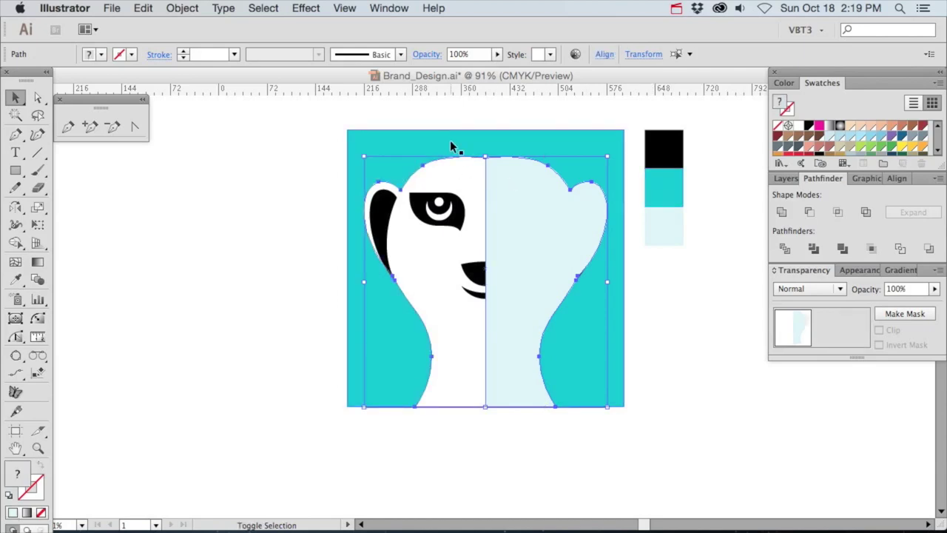
key("super")
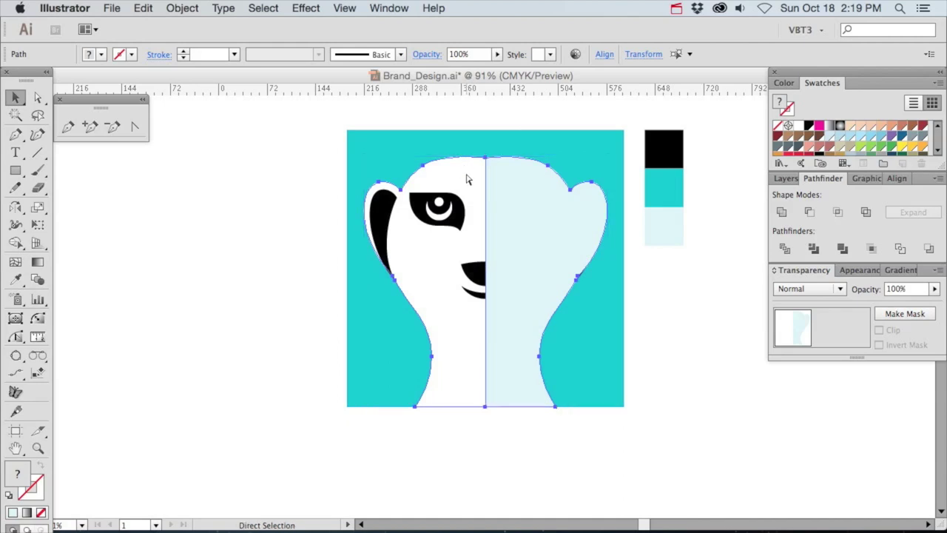
key("Delete")
left_click(387, 208)
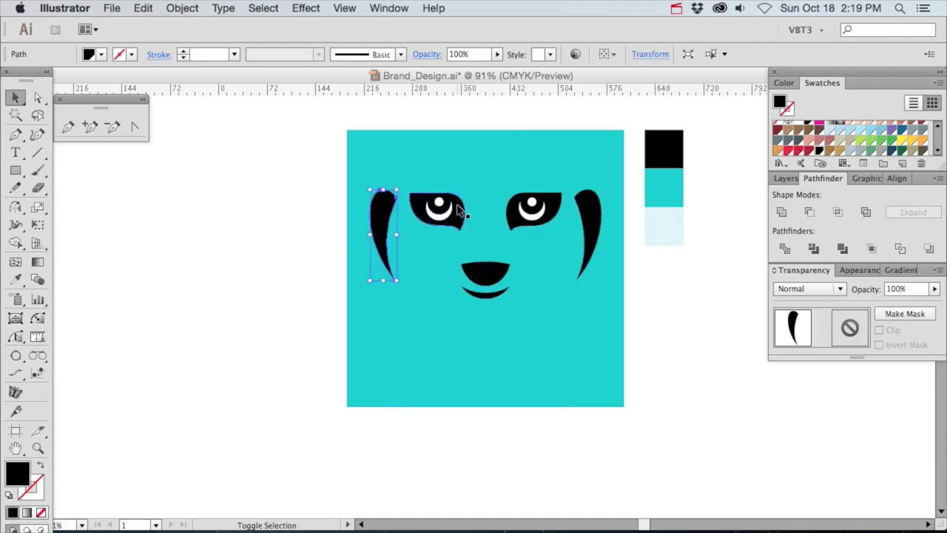
left_click(460, 213, "shift")
left_click(485, 274, "shift")
left_click(488, 295, "shift")
left_click(551, 214, "shift")
left_click(589, 213, "shift")
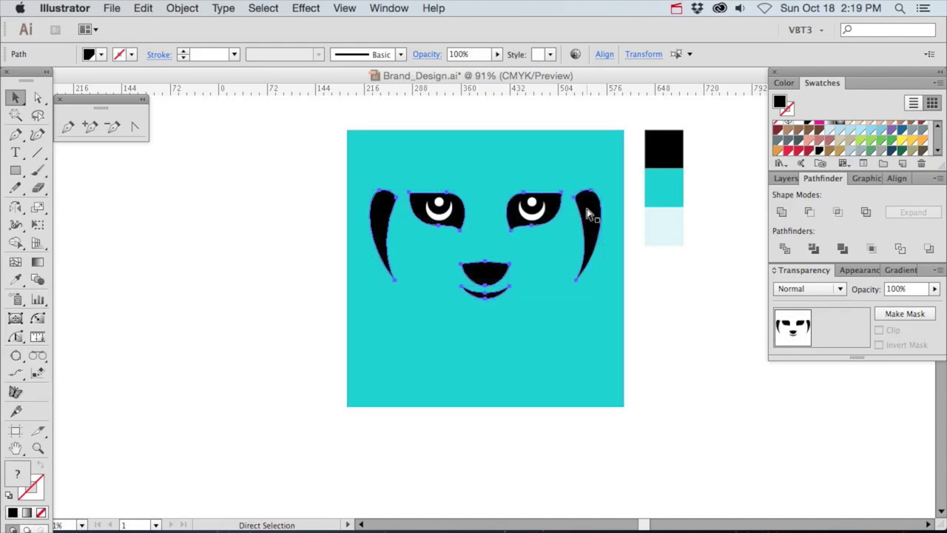
key("super+z")
left_click(718, 330)
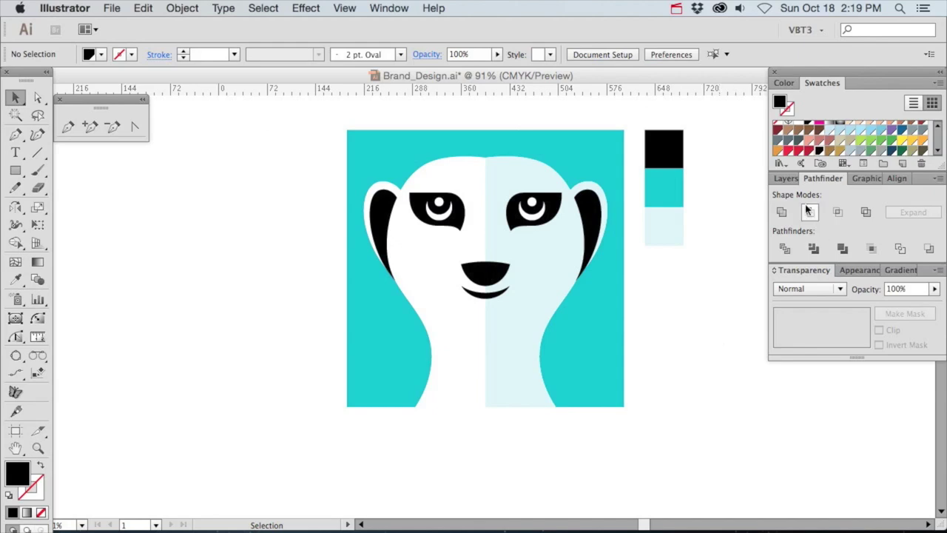
- Add three anchor points to the teal square's bottom edge, two beside the body's left base and one beside its right base
left_click(788, 178)
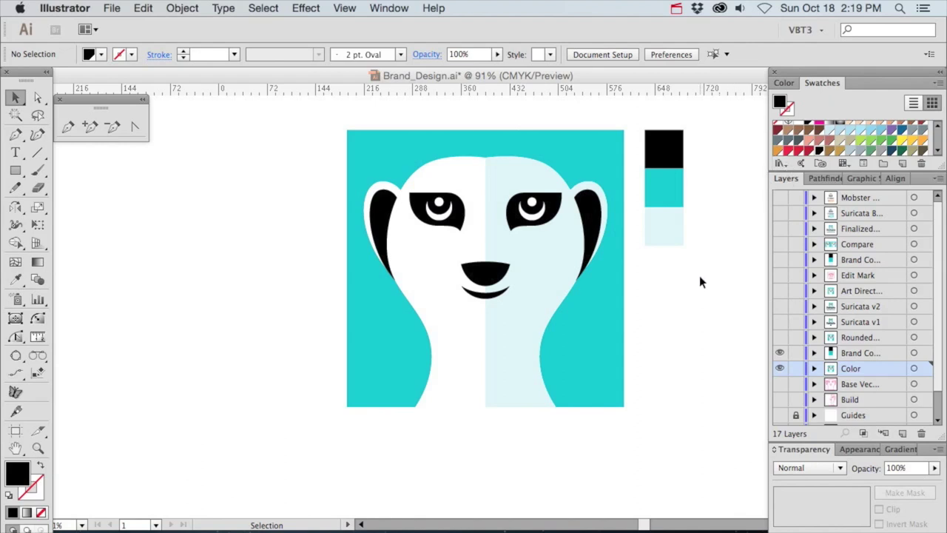
key("a")
left_click(391, 412)
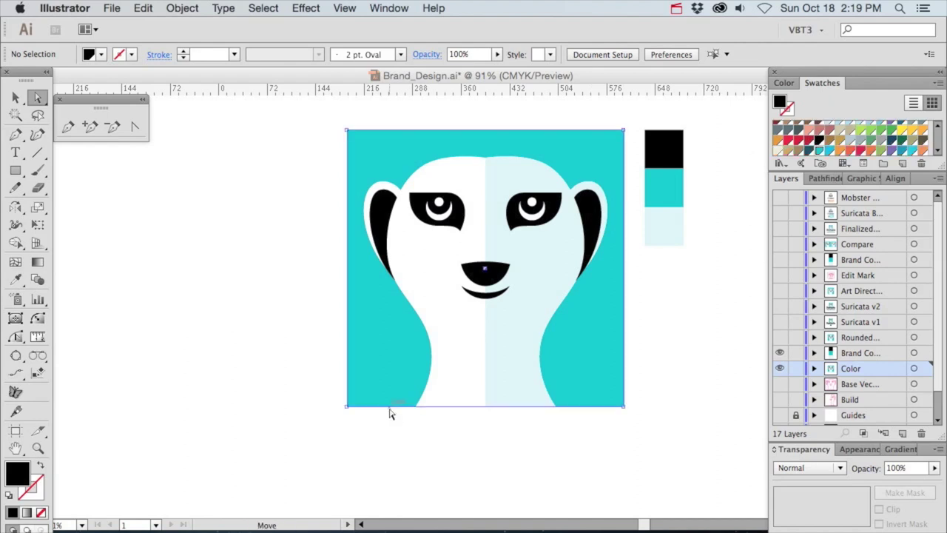
left_click(409, 432)
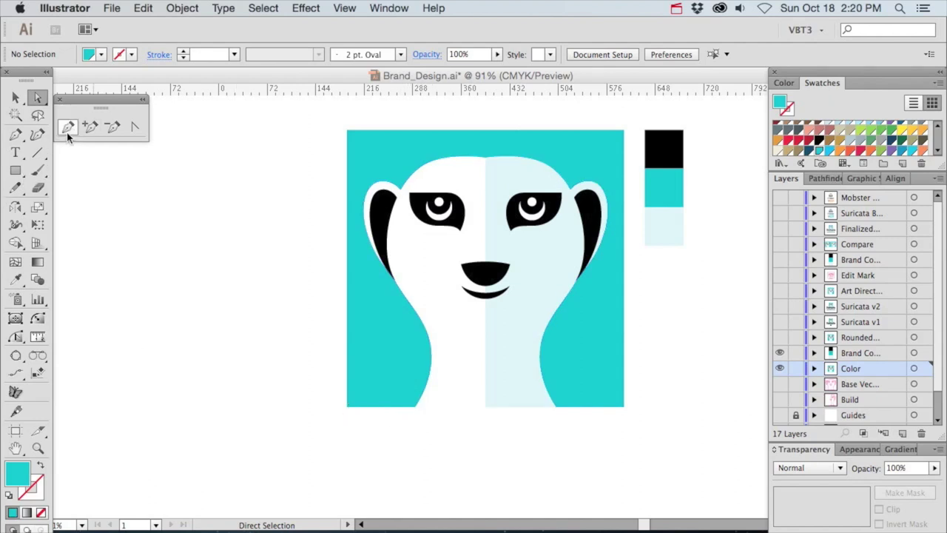
left_click(89, 126)
left_click(395, 406)
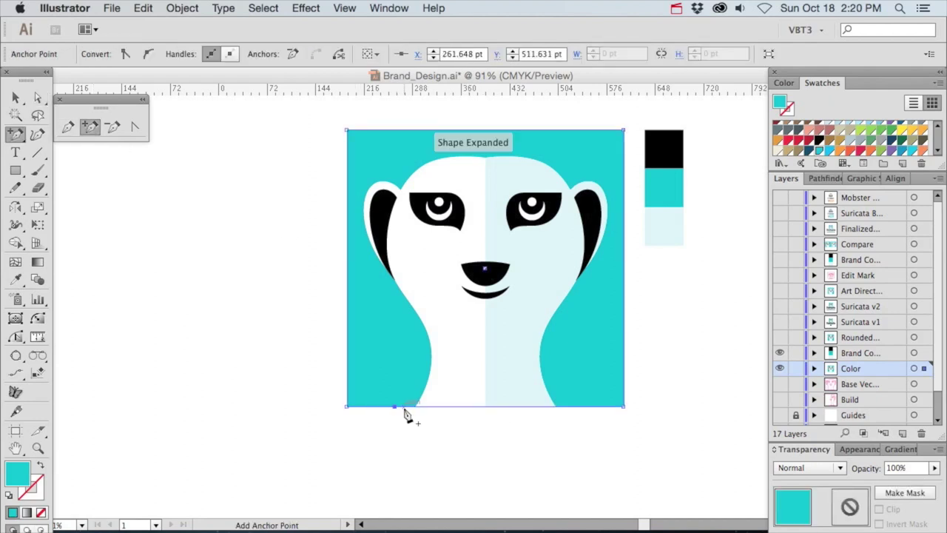
left_click(407, 407)
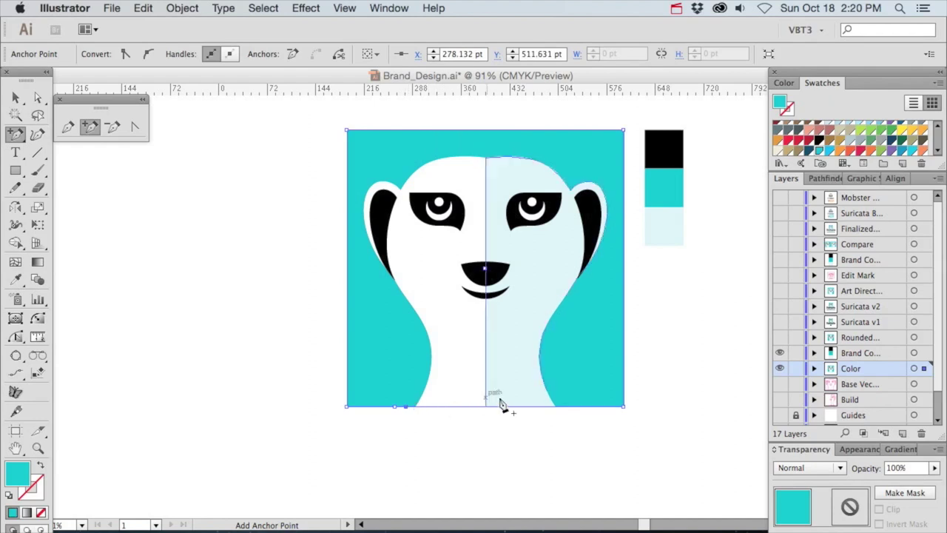
left_click(571, 408)
- Move the outer added anchor points to the body's lower corners and the middle one up onto the centre line, leaving the square deselected
key("a")
left_click_drag(571, 408, 543, 412)
left_click_drag(406, 408, 485, 395)
left_click_drag(397, 408, 419, 413)
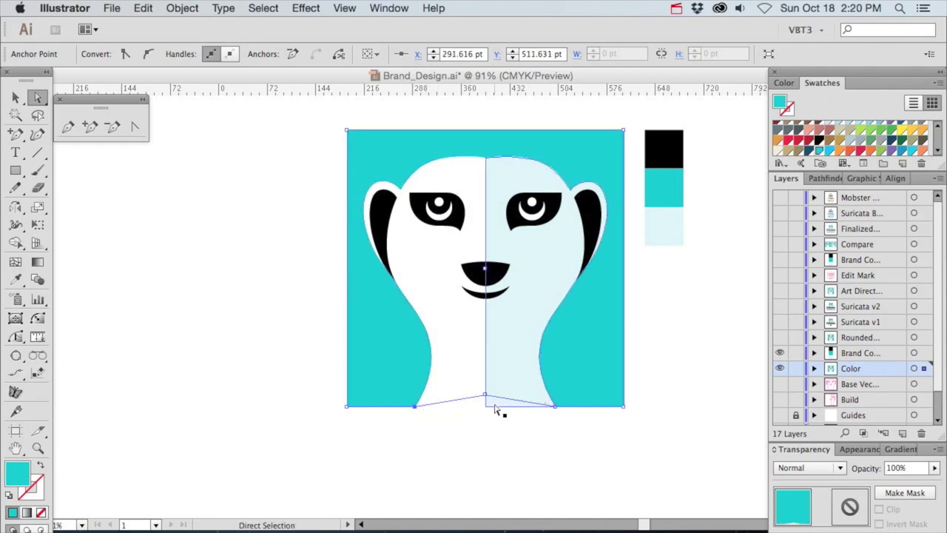
key("v")
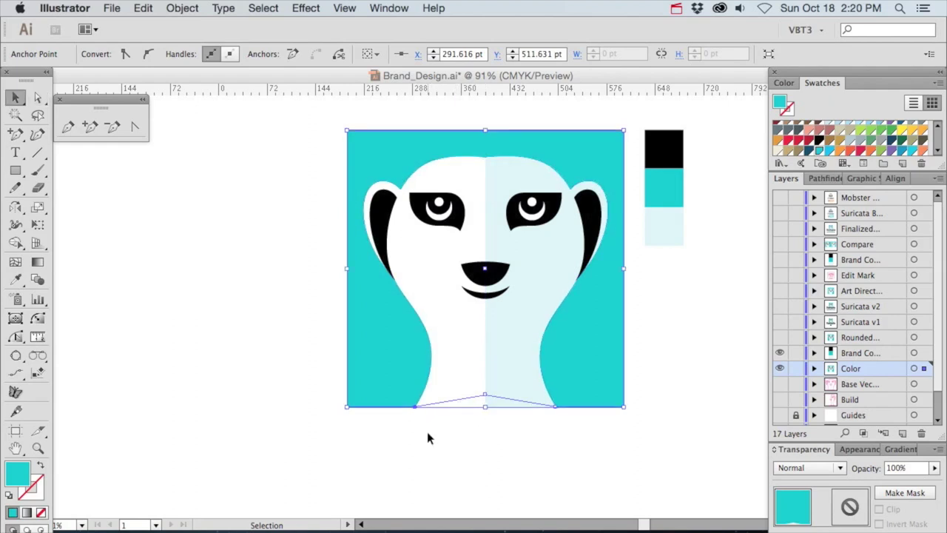
left_click(427, 438)
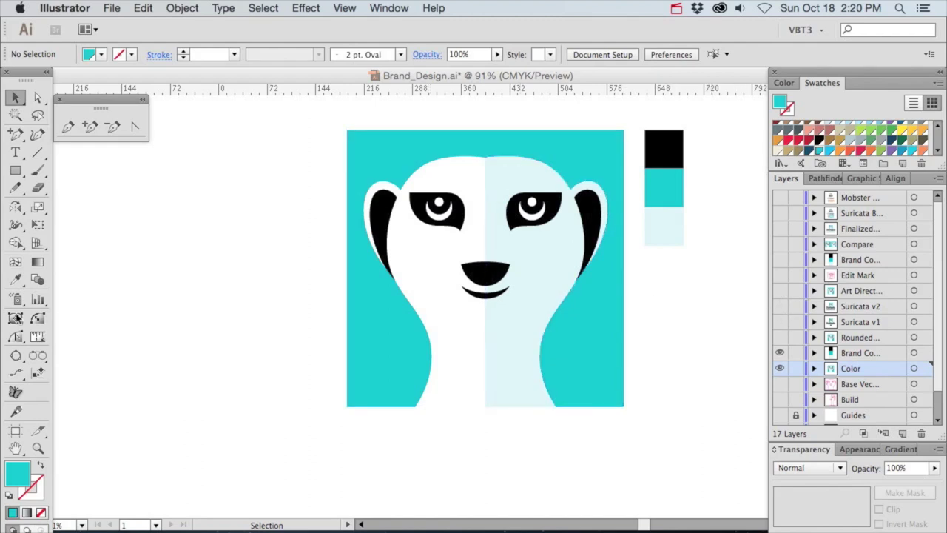
- Activate the Dynamic Corners tool and show the VectorScribe Dynamic Corners panel, placed directly below the floating pen tools
left_click(38, 447)
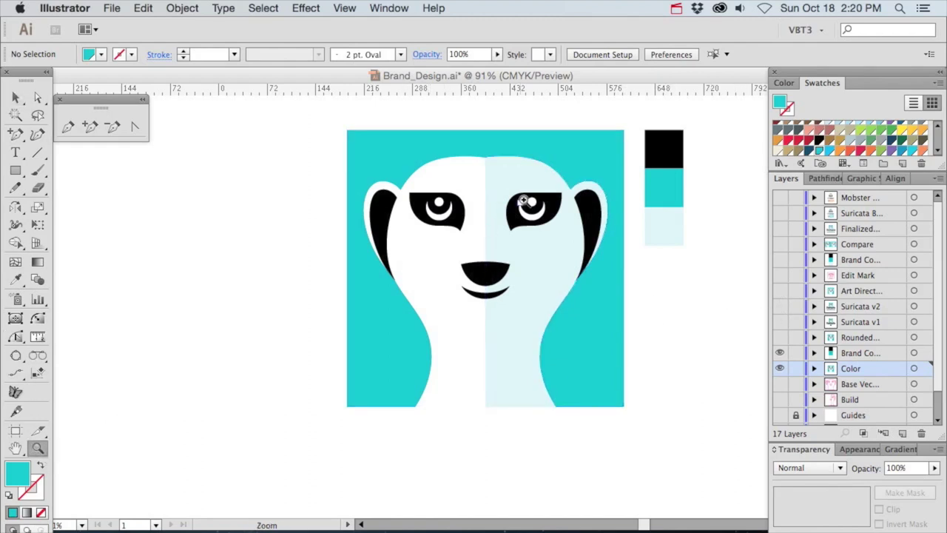
left_click_drag(474, 168, 604, 289)
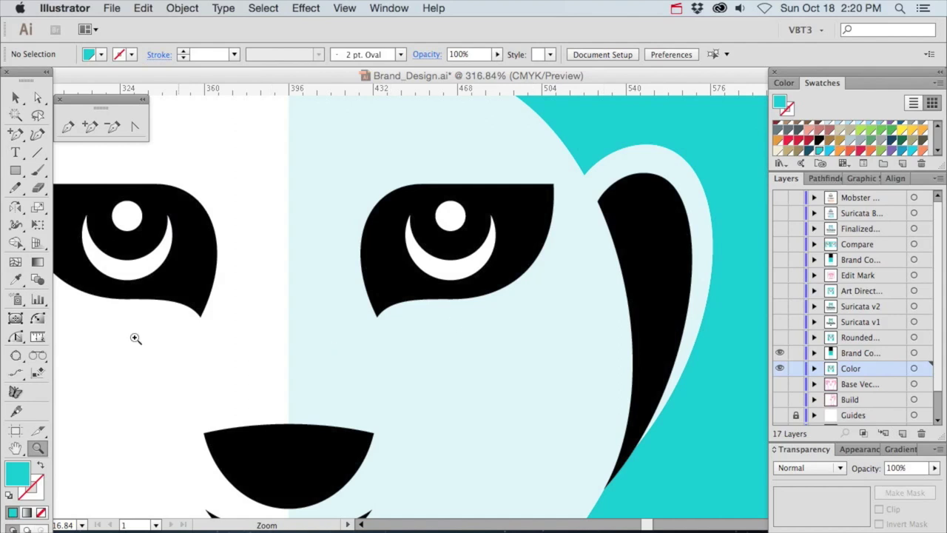
left_click(40, 319)
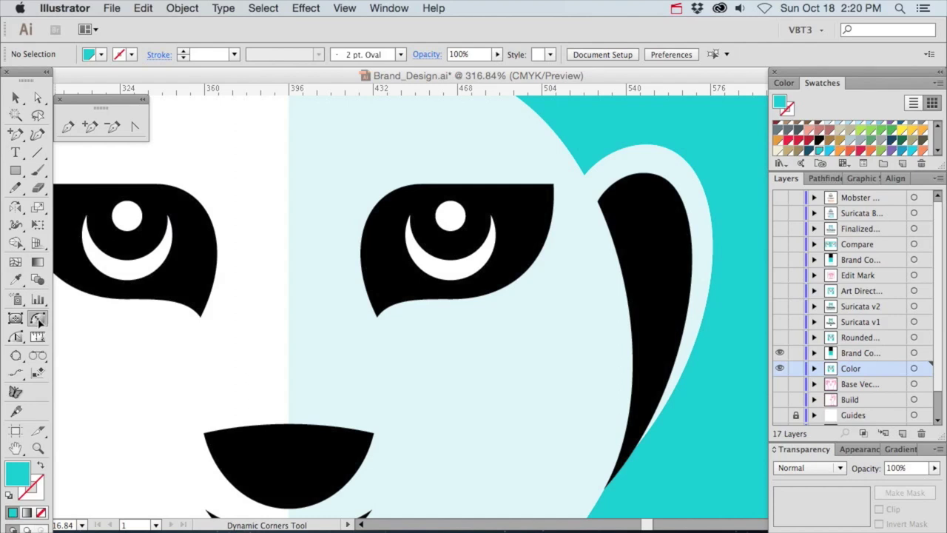
left_click(392, 8)
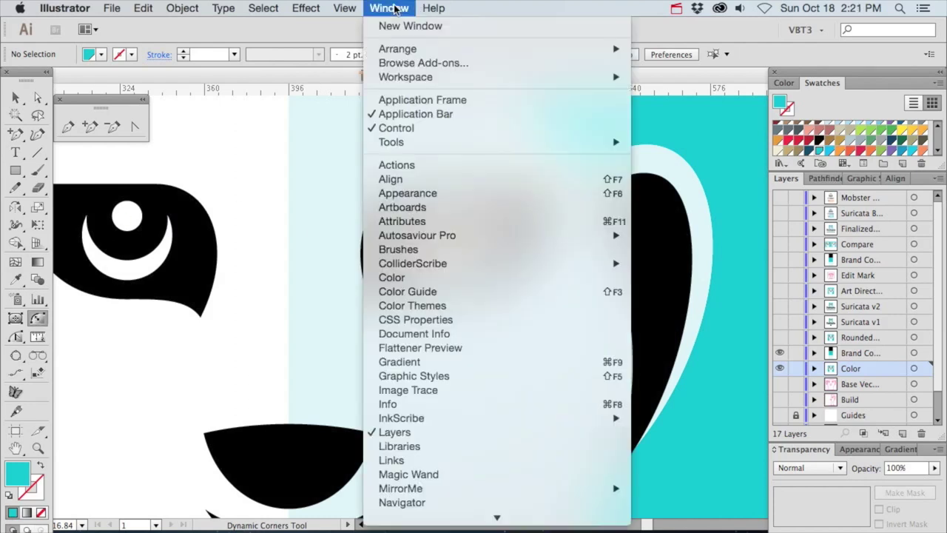
scroll(444, 414, "down", 10)
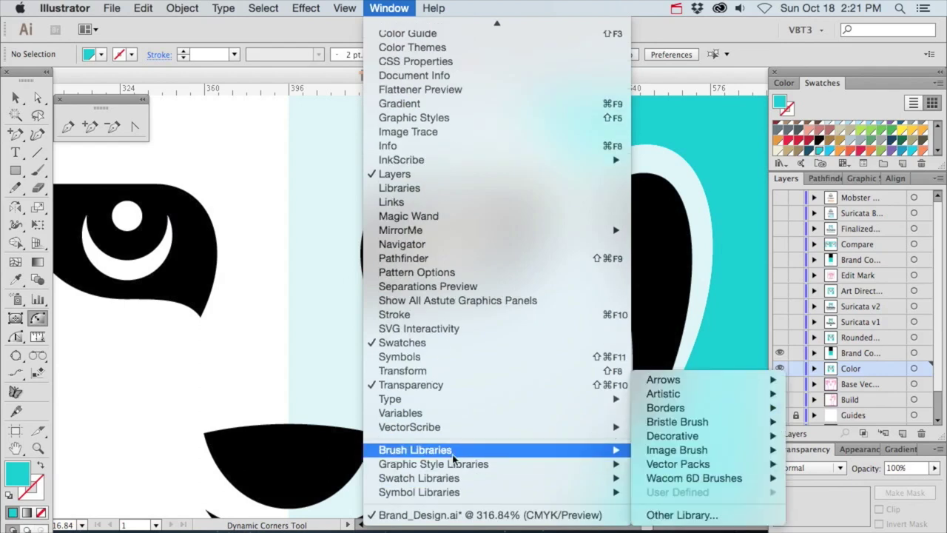
mouse_move(447, 427)
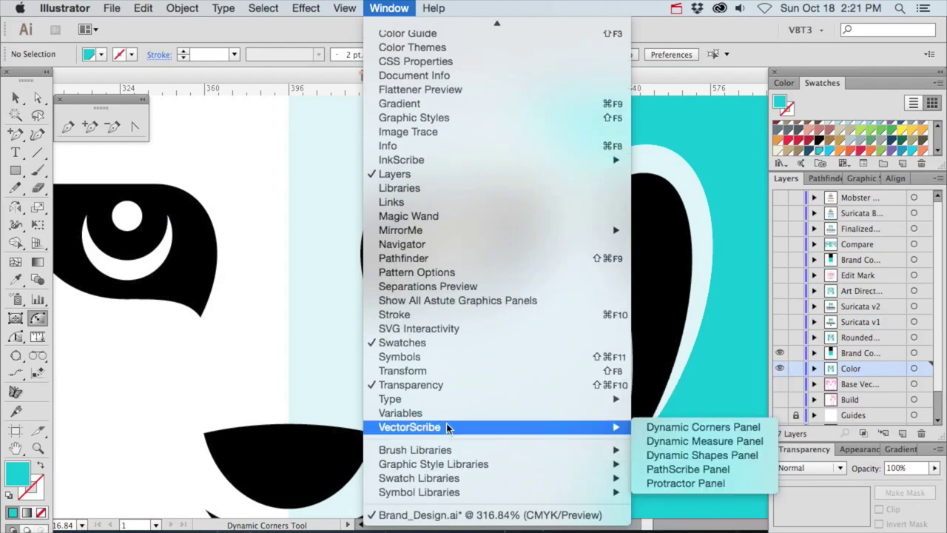
left_click(717, 427)
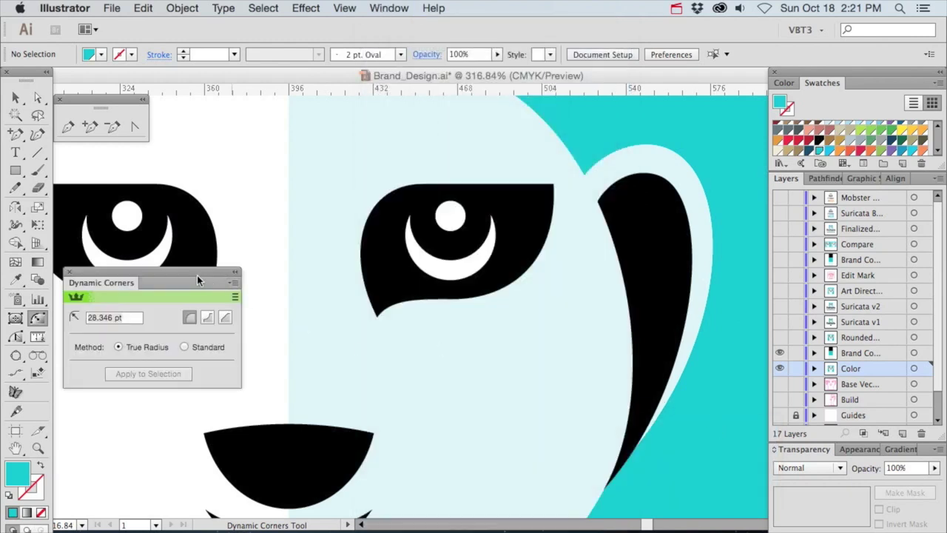
left_click_drag(201, 272, 196, 144)
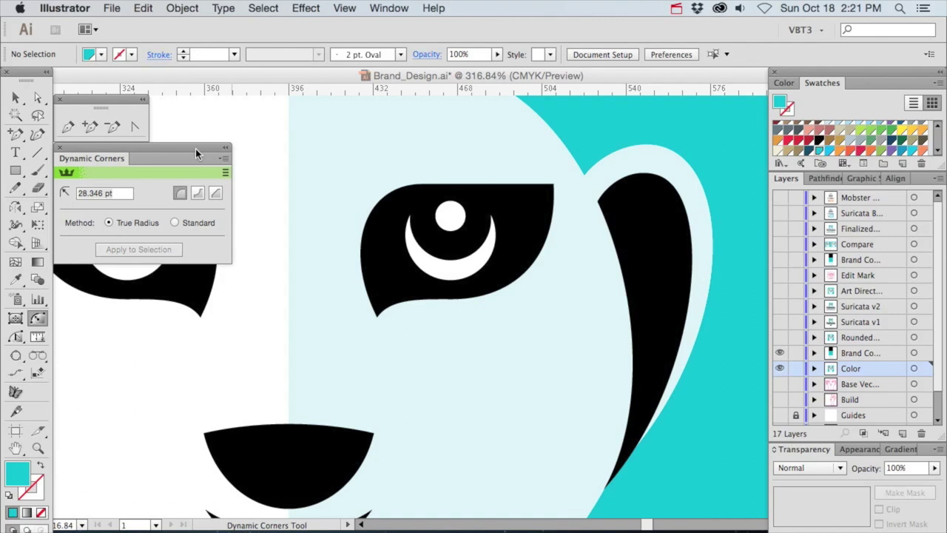
- Select the black shape of the right eye and round its pointed lower tip to about 0.5 pt with Dynamic Corners
left_click(393, 287)
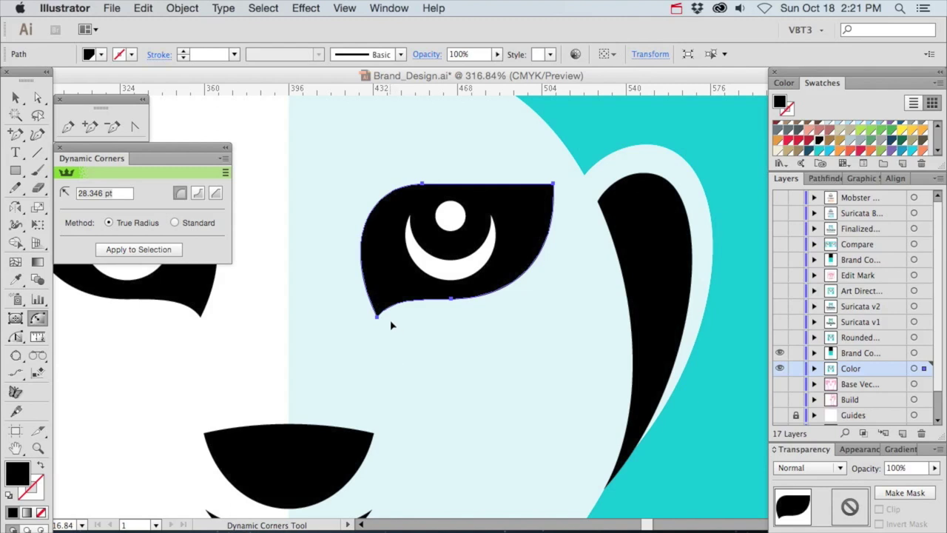
left_click(38, 447)
left_click_drag(321, 145, 630, 337)
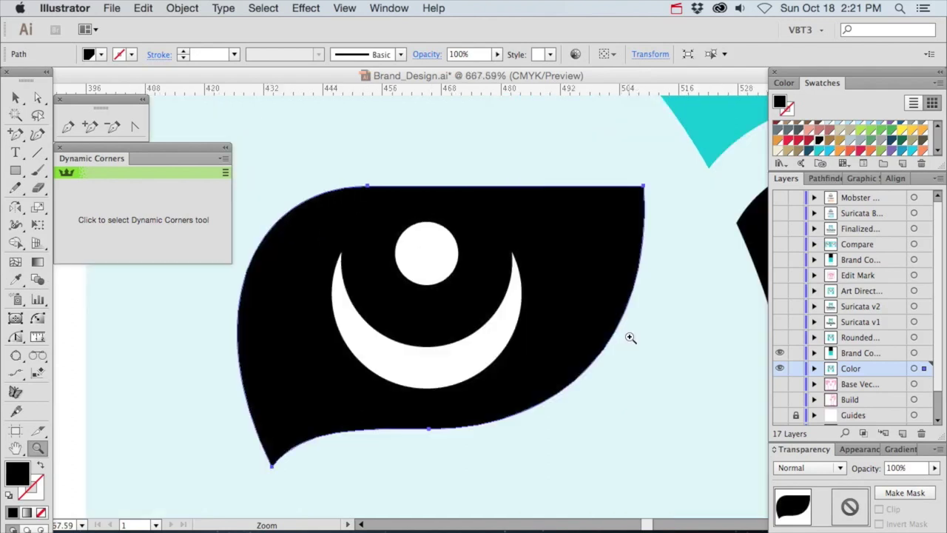
left_click(37, 320)
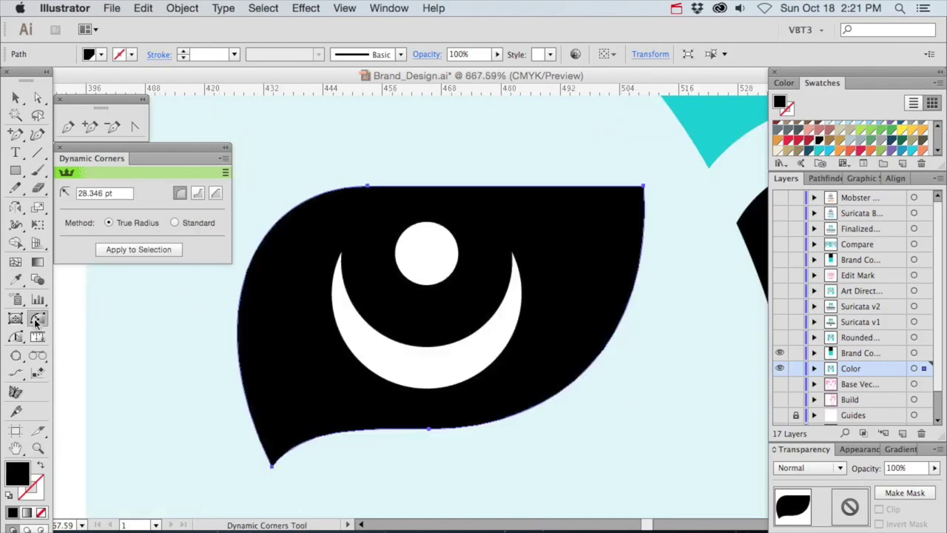
mouse_move(272, 469)
left_click_drag(273, 471, 278, 466)
left_click_drag(278, 465, 278, 464)
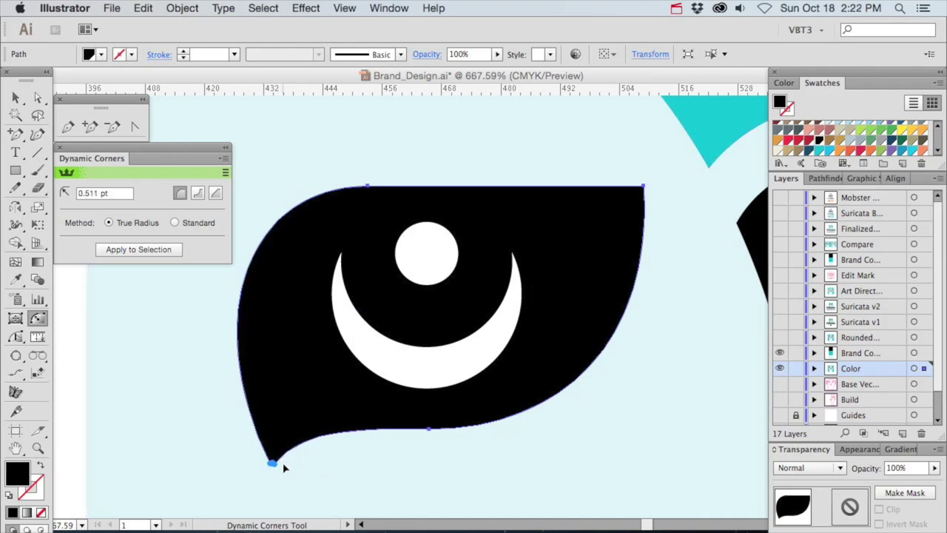
- Round the right eye shape's upper outer corner to the same 0.511 pt radius and leave the shape deselected
left_click(643, 189)
left_click(664, 188)
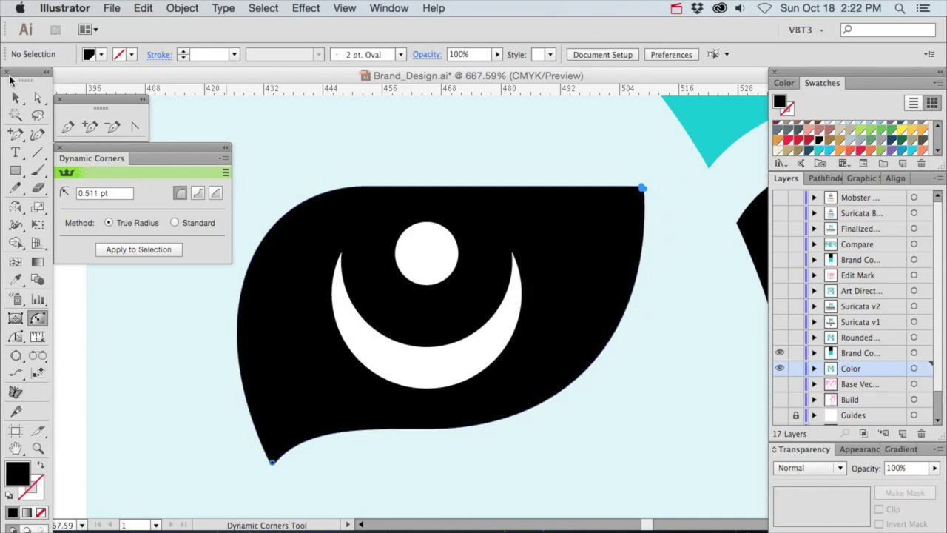
left_click(38, 98)
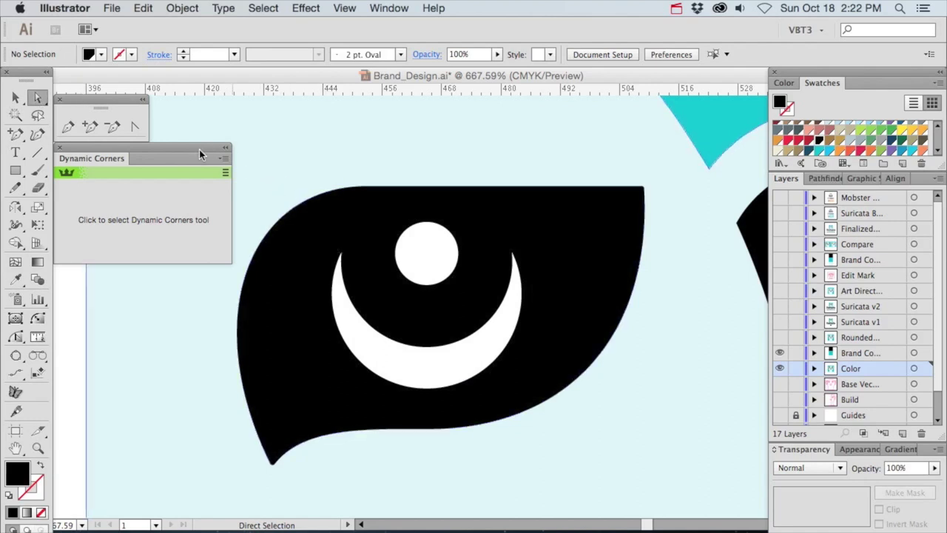
- Show the VectorScribe PathScribe panel and place it directly below the Dynamic Corners panel
left_click(390, 8)
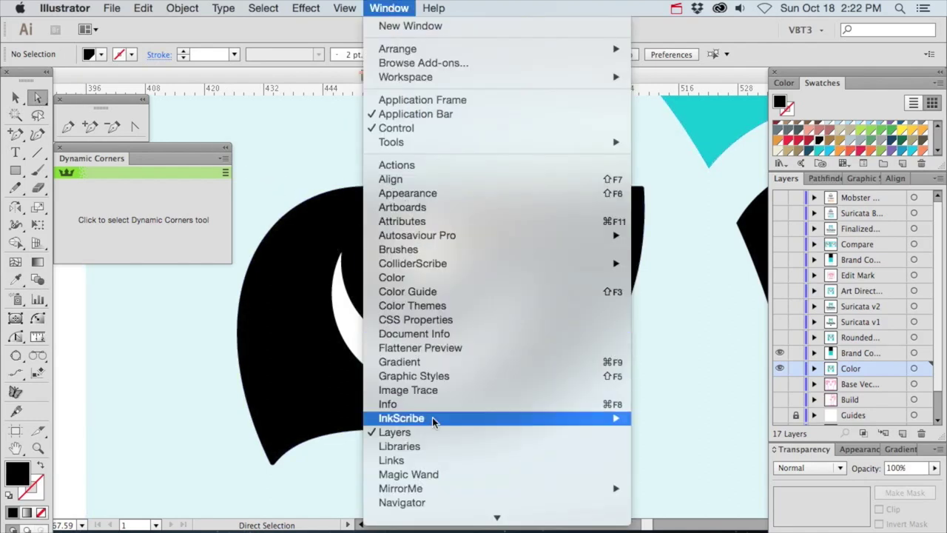
scroll(421, 416, "down", 6)
mouse_move(426, 423)
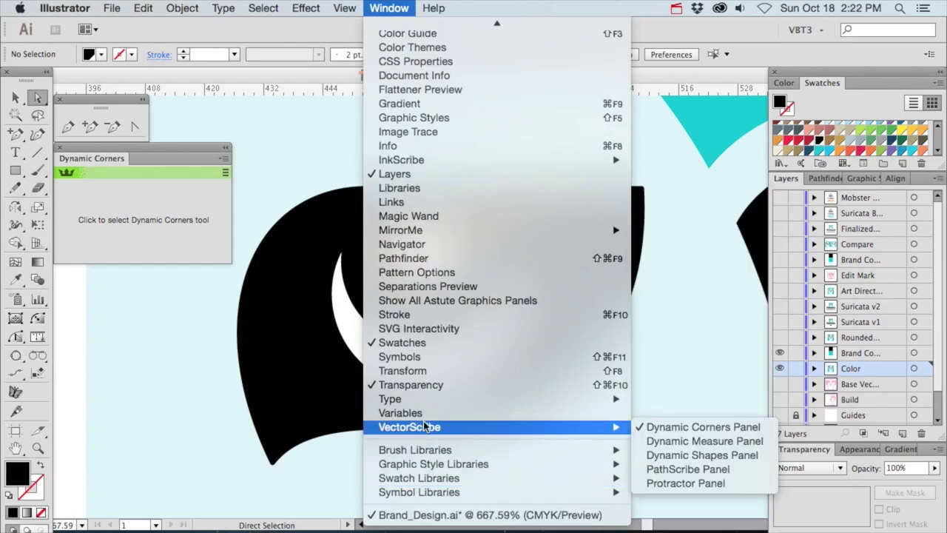
left_click(711, 469)
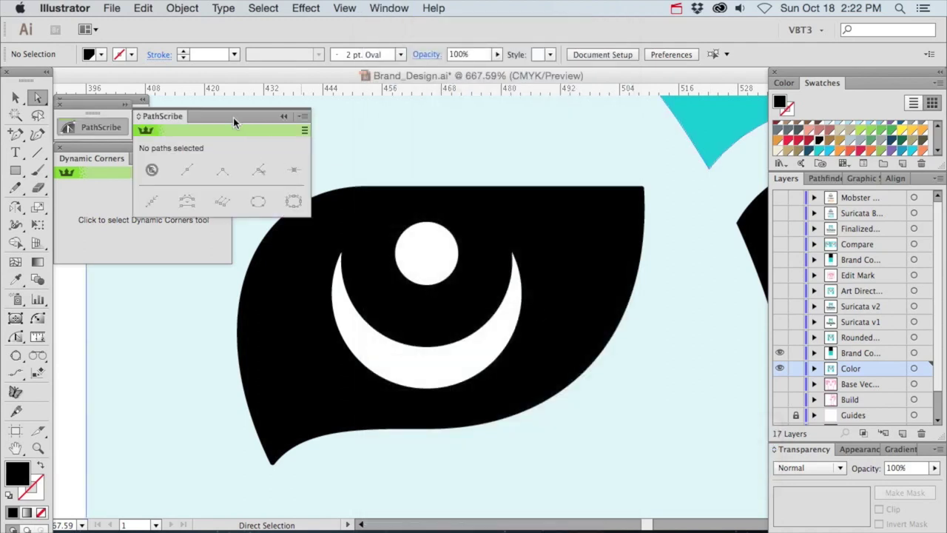
left_click_drag(169, 117, 148, 258)
- Try smart-removing the two extra anchor points on the white crescent's inner curve near its tips with PathScribe
left_click(340, 281)
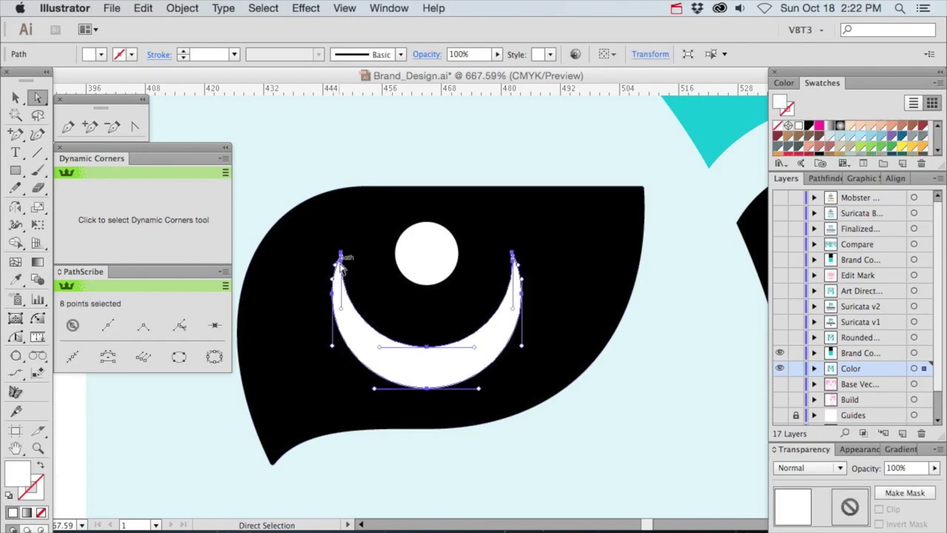
left_click(340, 256)
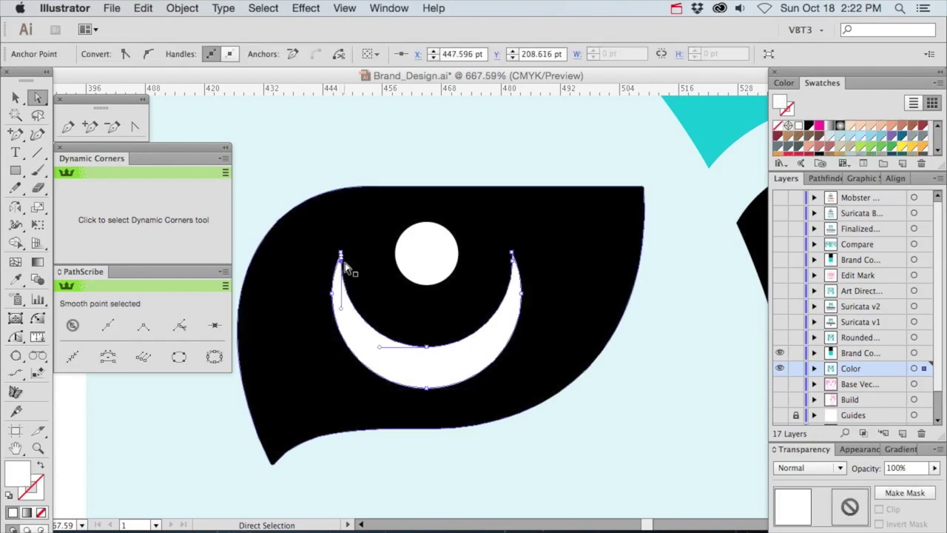
left_click(513, 259, "shift")
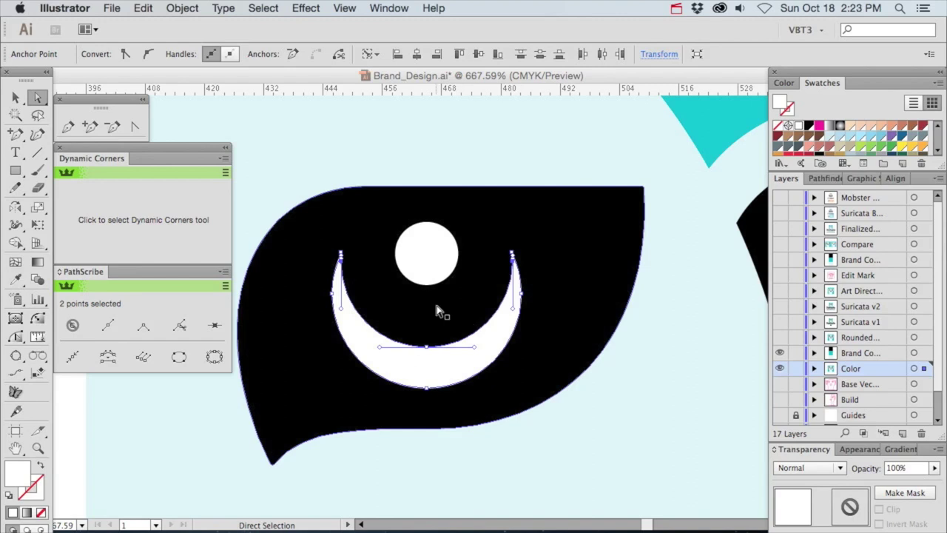
left_click(214, 327)
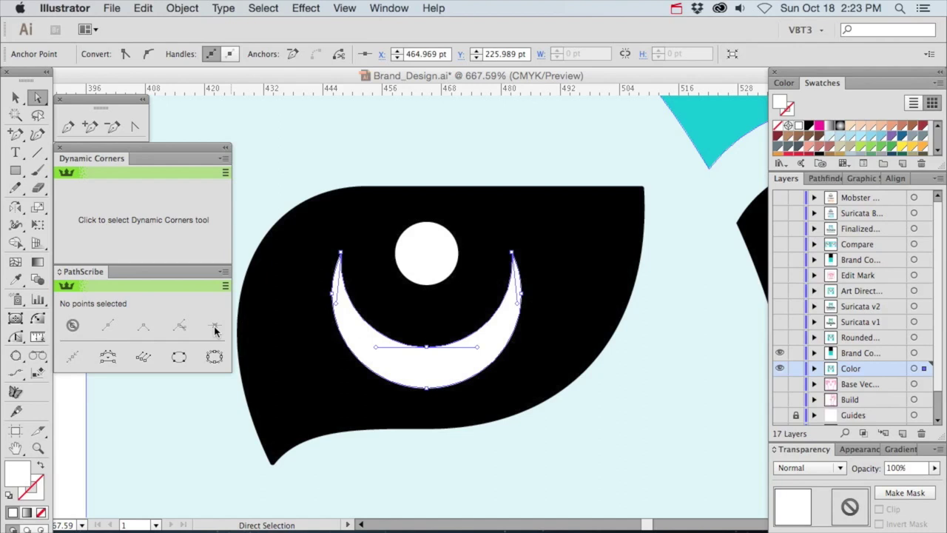
key("super+shift+a")
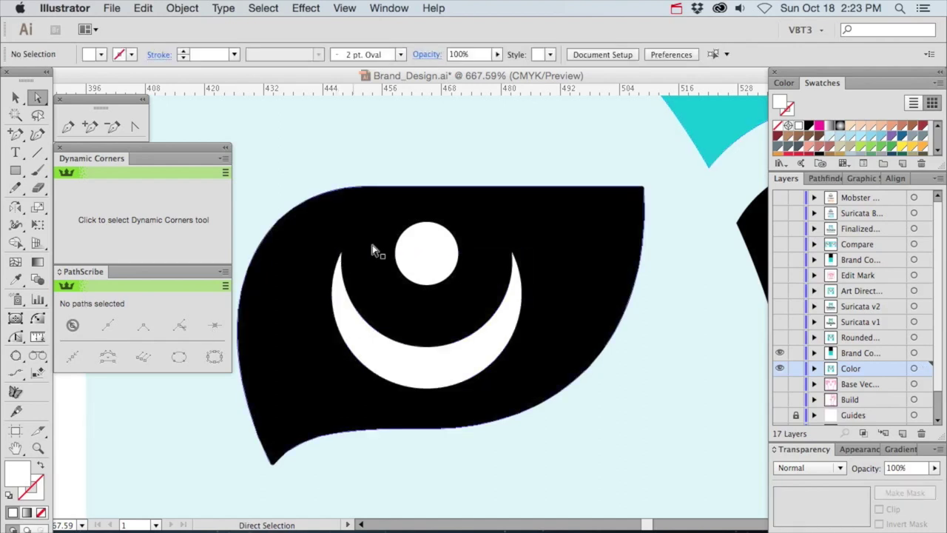
- Reselect the crescent's two extra inner-curve points, try the standard anchor point removal on them and undo it
left_click(342, 268)
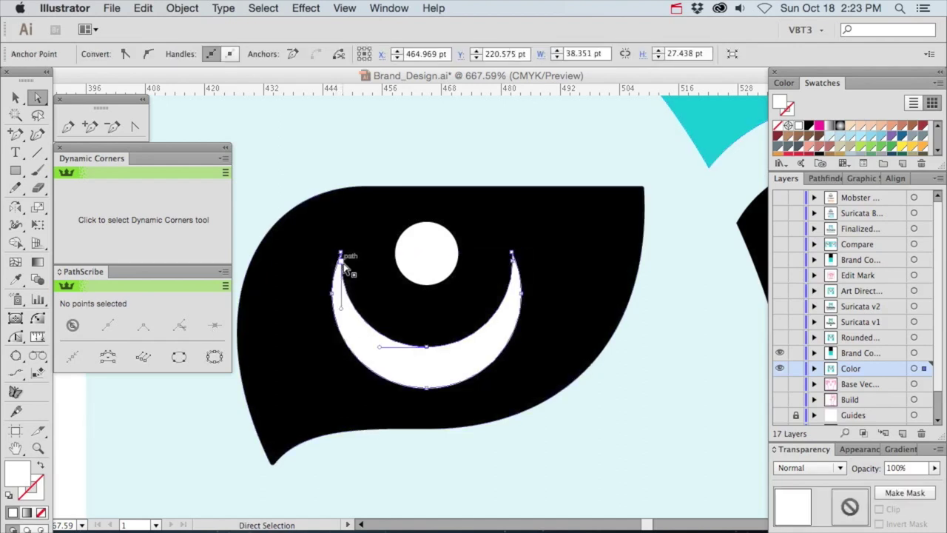
left_click(341, 255)
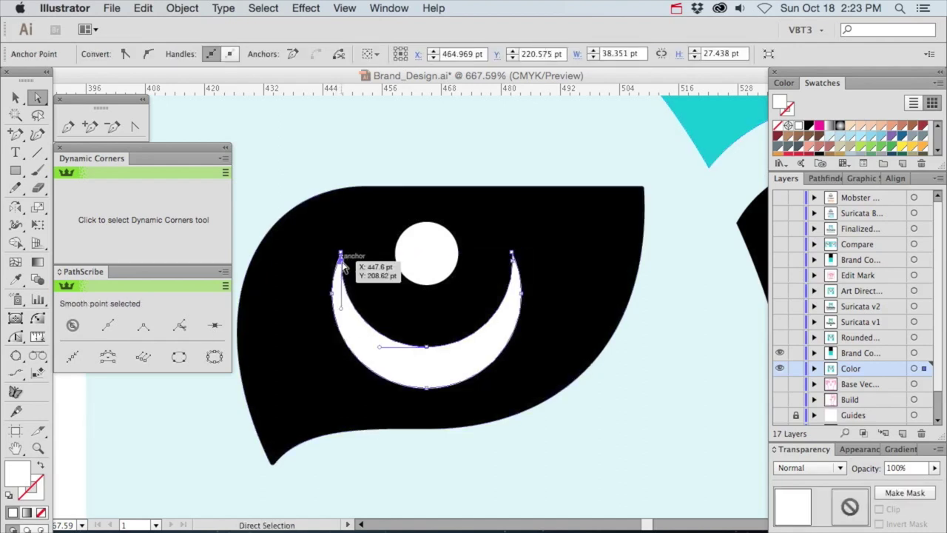
left_click(511, 256, "shift")
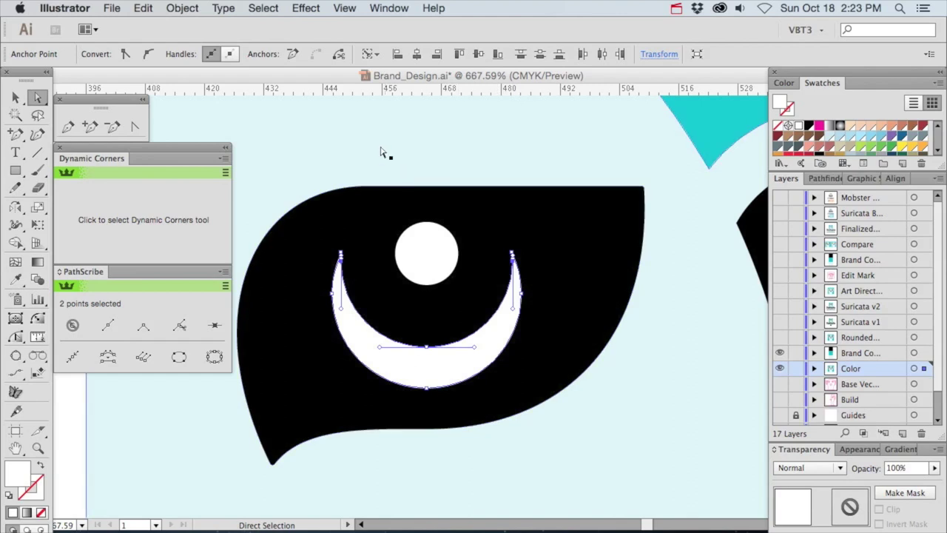
left_click(294, 55)
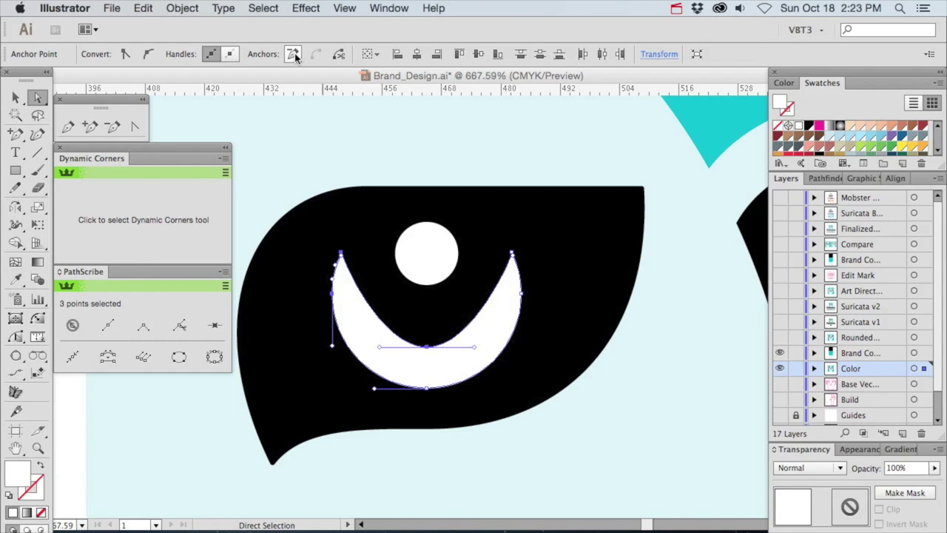
left_click(294, 55)
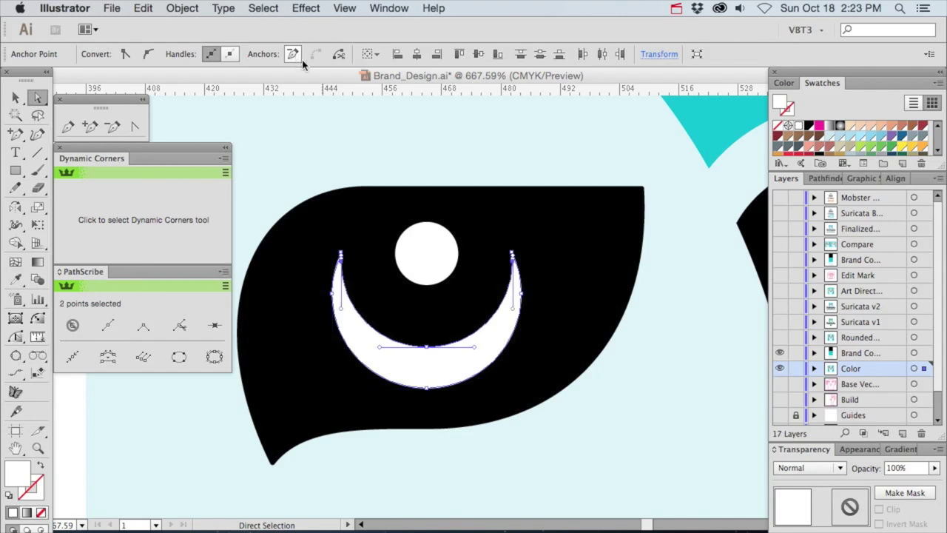
- Smart-remove the two selected points with PathScribe so the crescent keeps its curve, and deselect it in the full artboard view
left_click(214, 327)
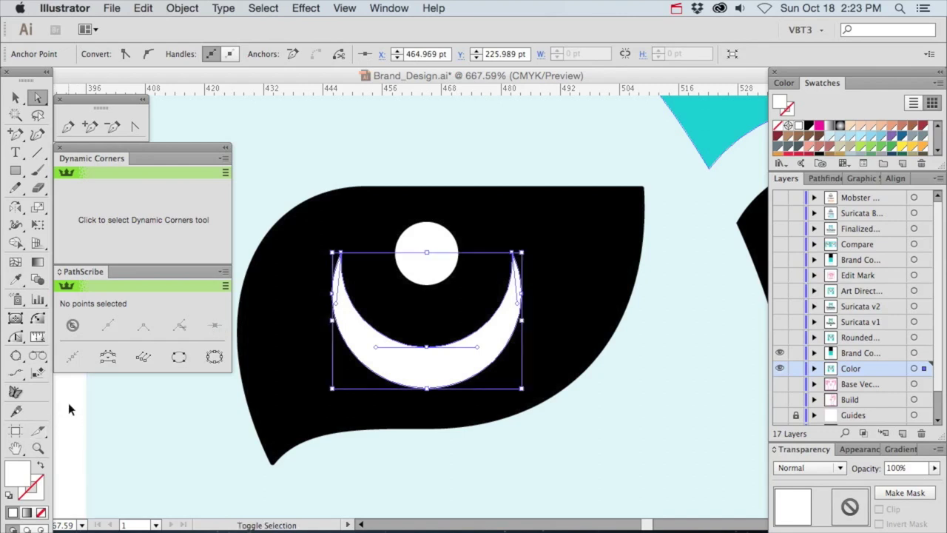
key("super+0")
left_click(725, 391)
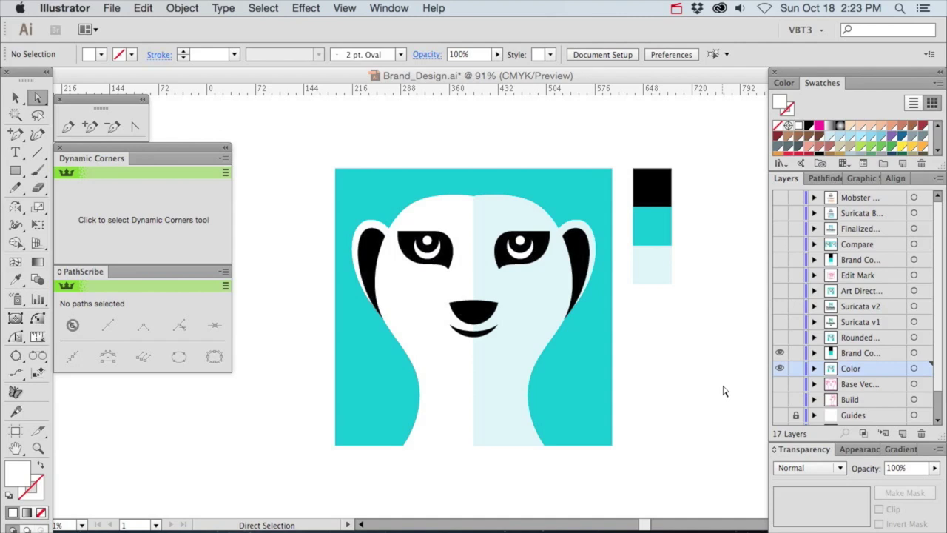
left_click(18, 338)
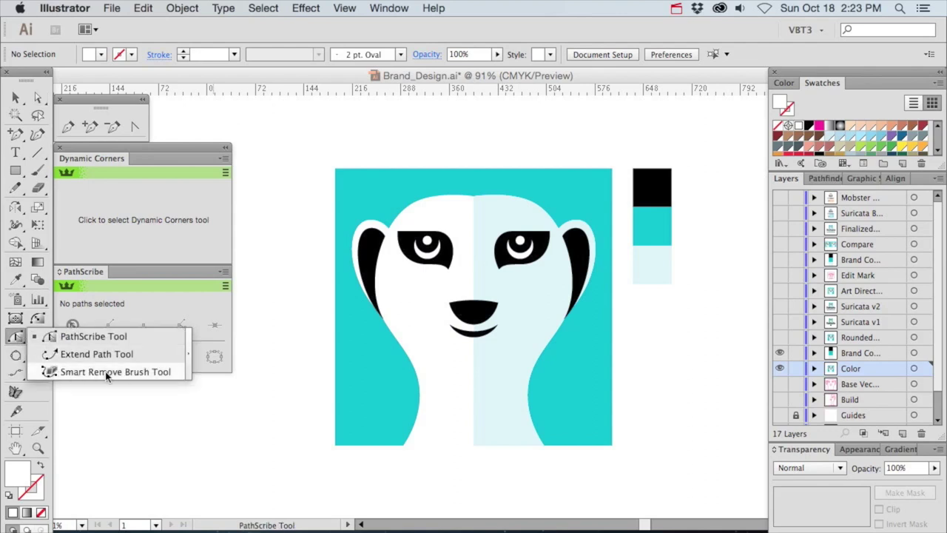
left_click(15, 338)
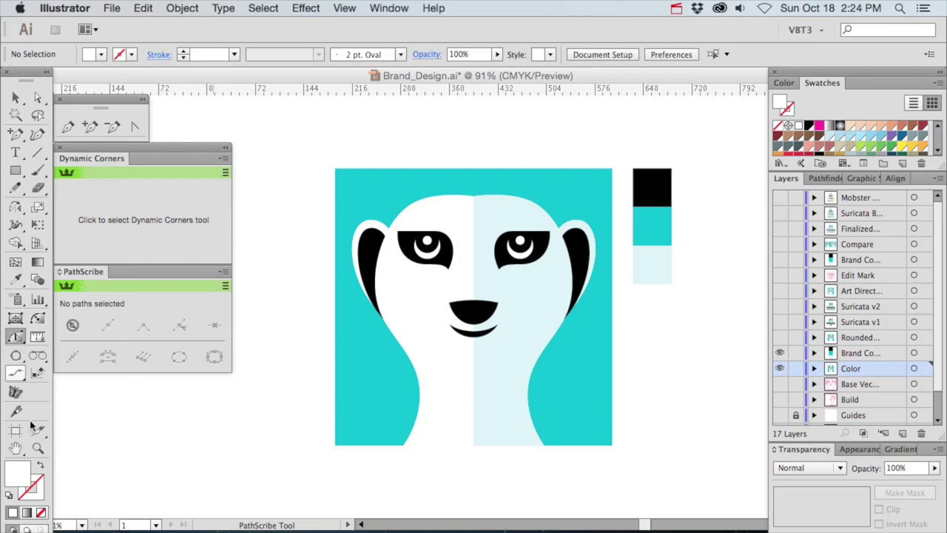
- Round the inner upper corner of the right ear's black shape to 0.511 pt with Dynamic Corners
left_click(39, 448)
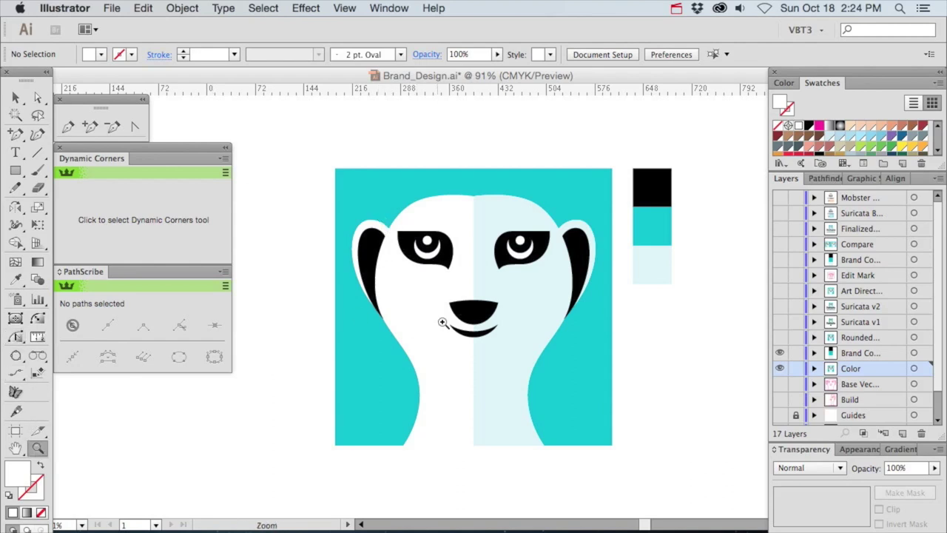
left_click_drag(544, 215, 607, 268)
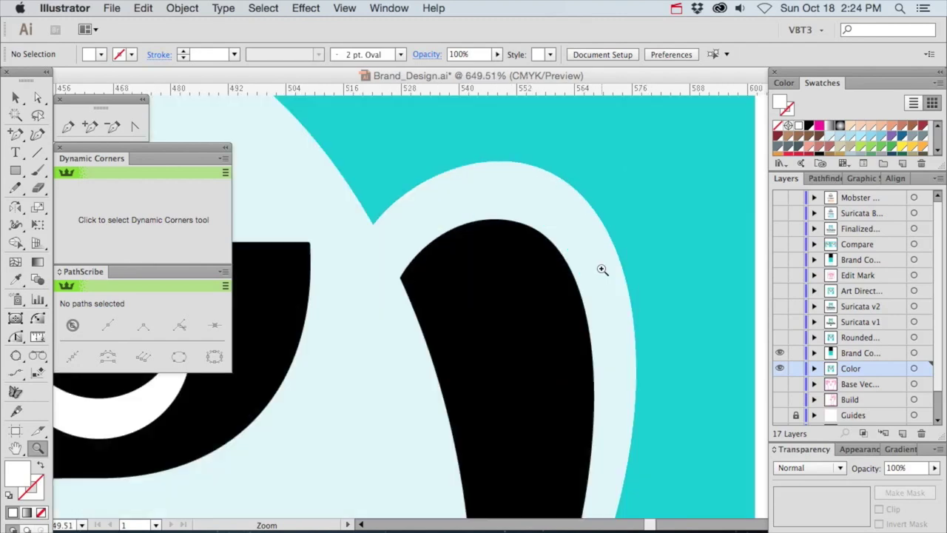
left_click(38, 318)
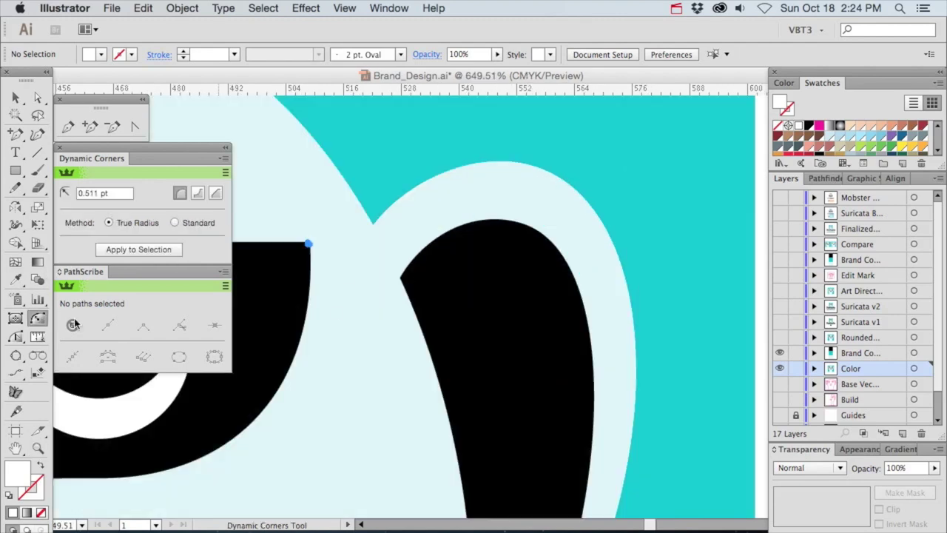
left_click(401, 280)
- Round the nose's two upper corners and both tips of the mouth to the same 0.511 pt radius, leaving everything deselected
left_click_drag(353, 437, 732, 151)
left_click(661, 229)
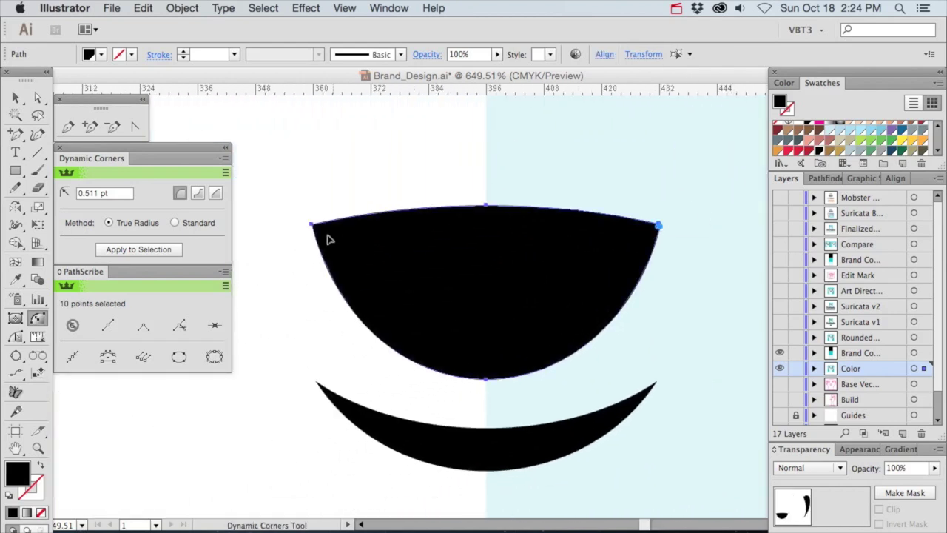
left_click(318, 385, "shift")
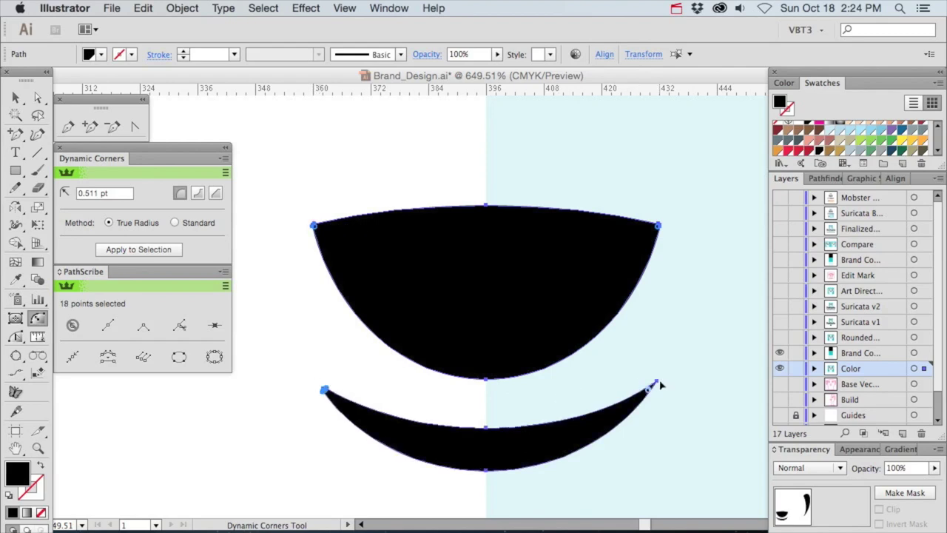
key("super+0")
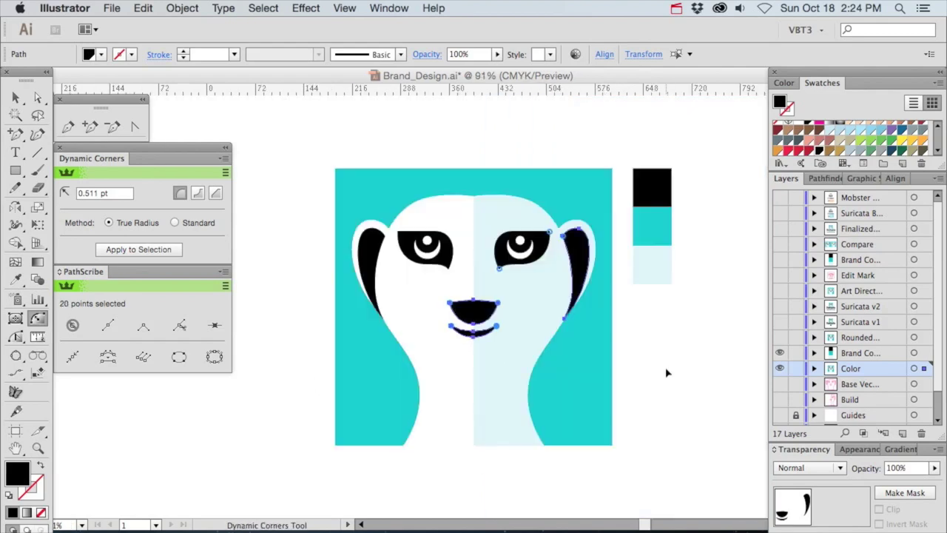
left_click(676, 378)
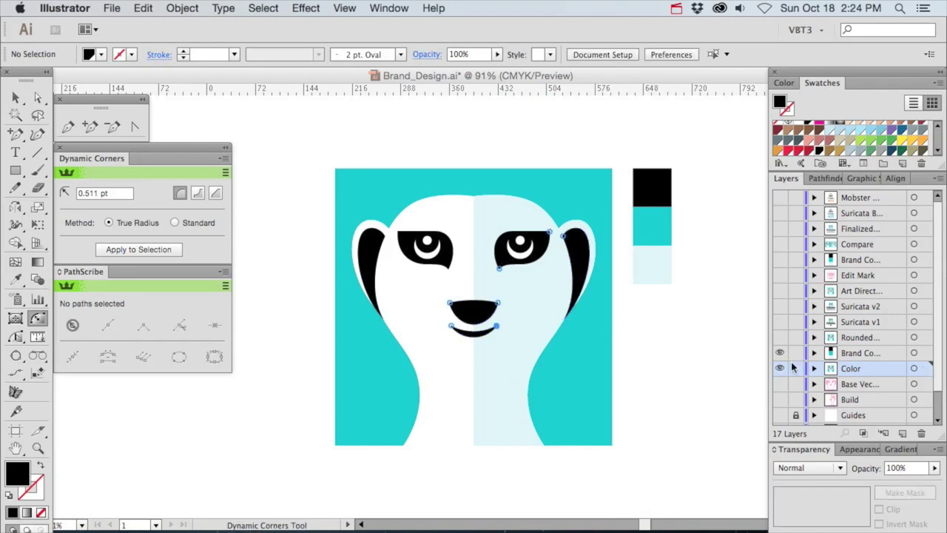
- Show only the layer with the rounded logo, hiding the Color and brand colour layers, and leave the logo group deselected
left_click(780, 337, "alt")
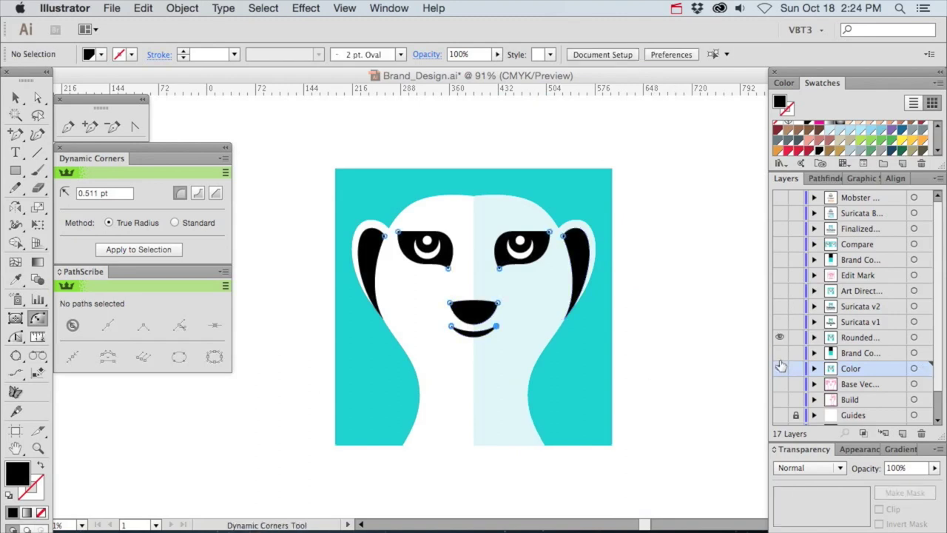
key("v")
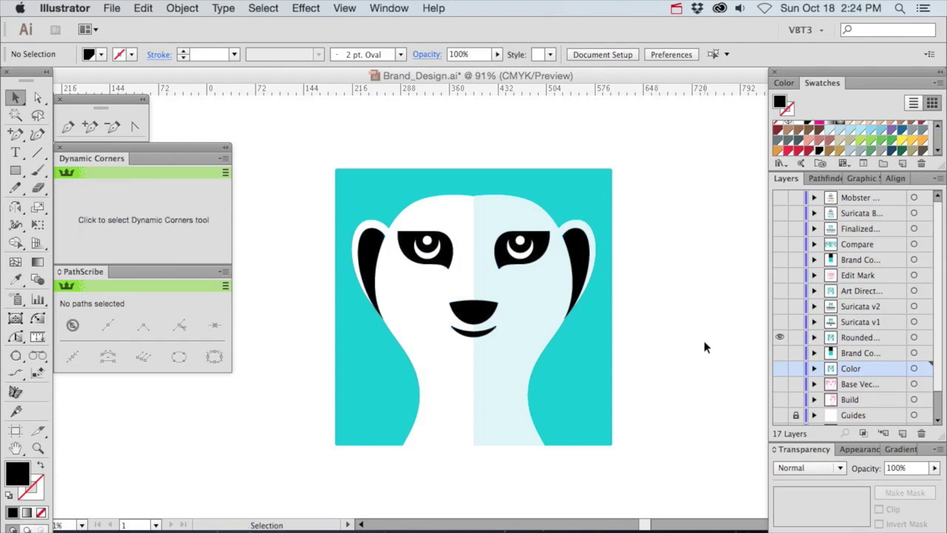
left_click(38, 448)
left_click(363, 178, "super")
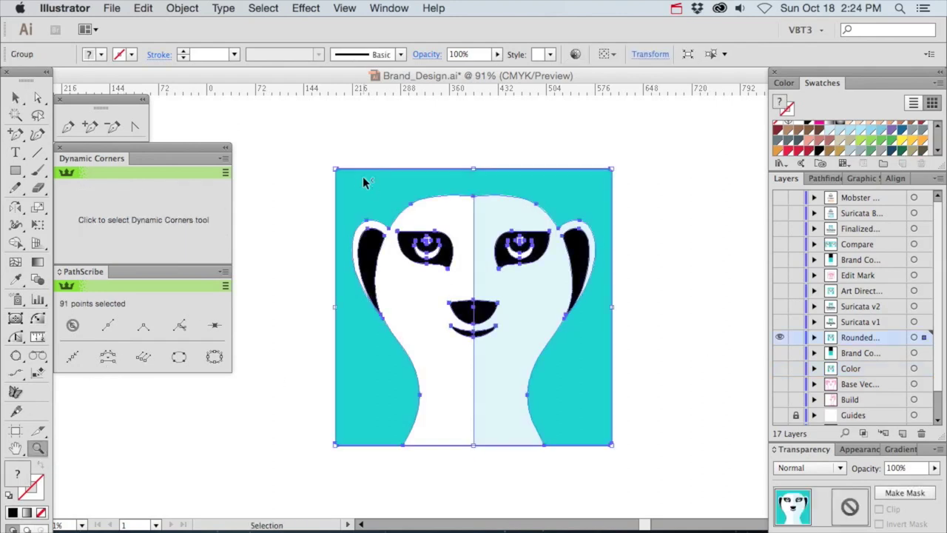
left_click(365, 156, "super")
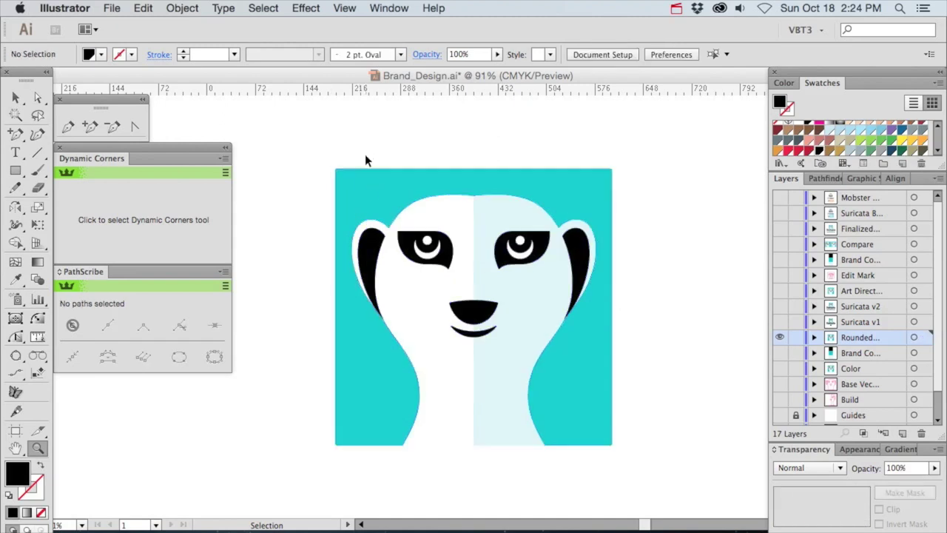
- Examine the corner radii of the rounded logo's background square, left eye and nose with Dynamic Corners, leaving the group deselected
left_click_drag(311, 143, 440, 248)
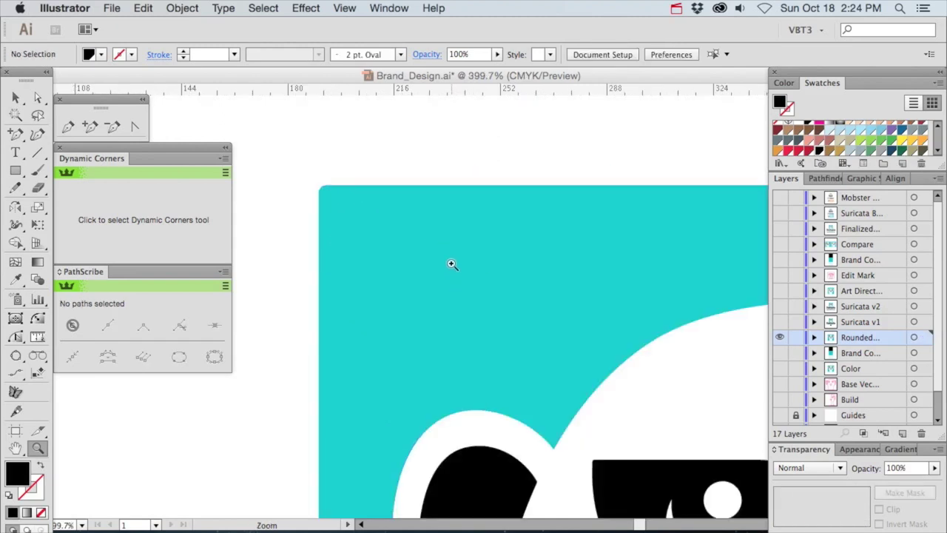
key("v")
left_click(450, 264)
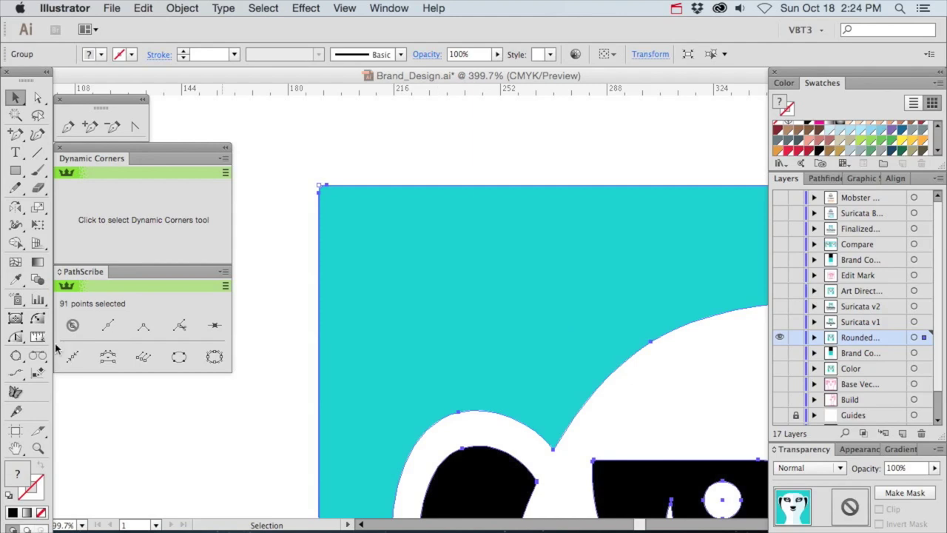
left_click(38, 319)
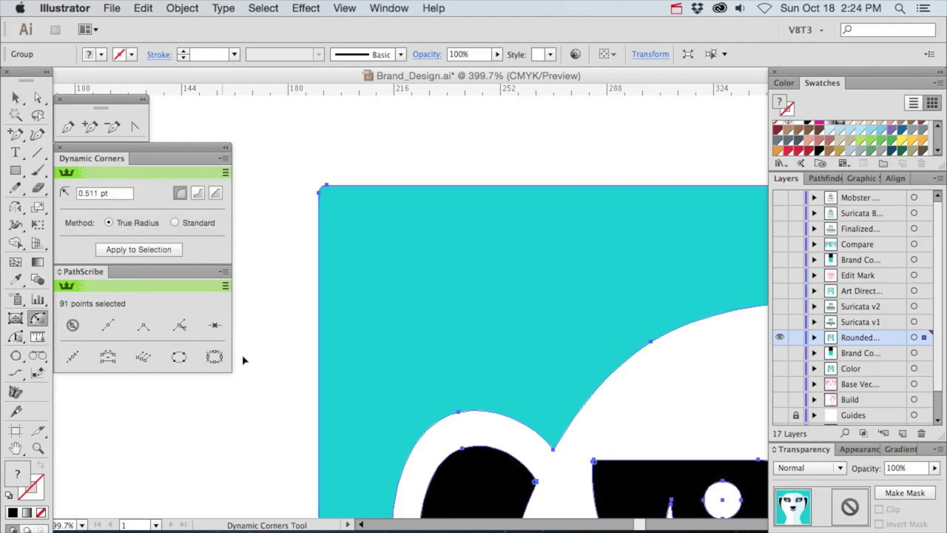
left_click_drag(656, 468, 415, 131)
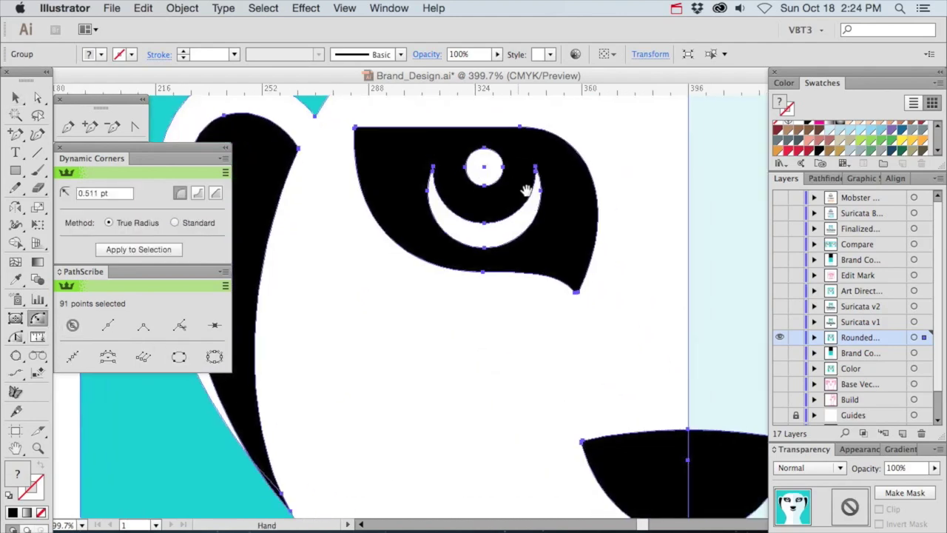
mouse_move(576, 292)
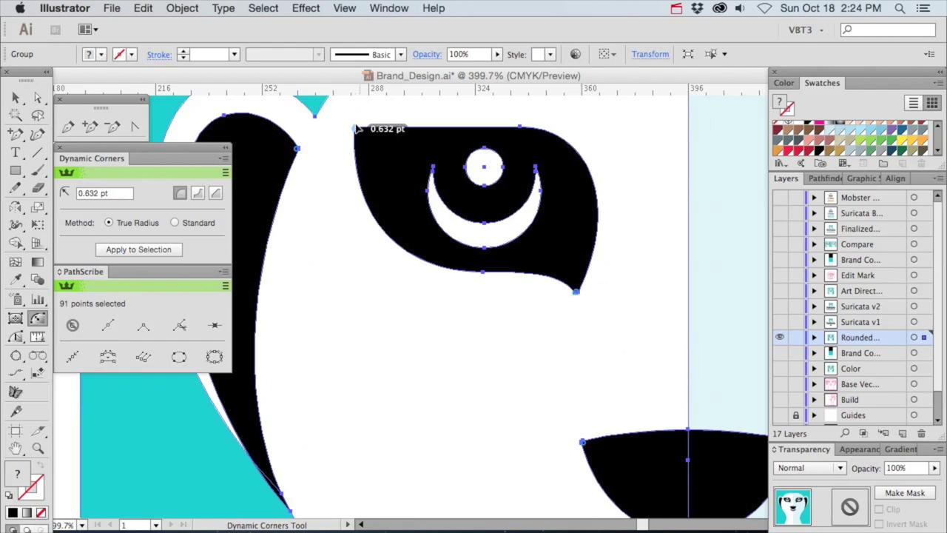
mouse_move(582, 442)
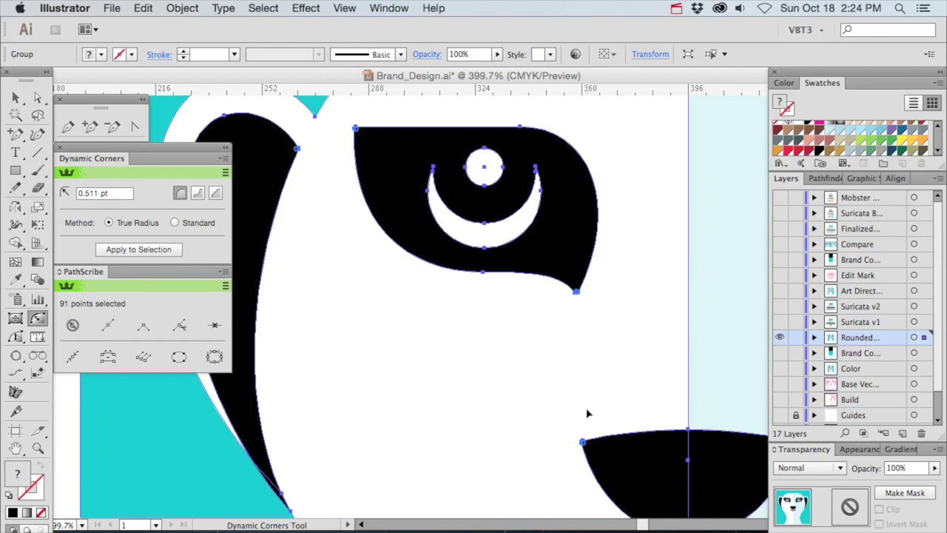
key("super+0")
left_click(693, 359, "super")
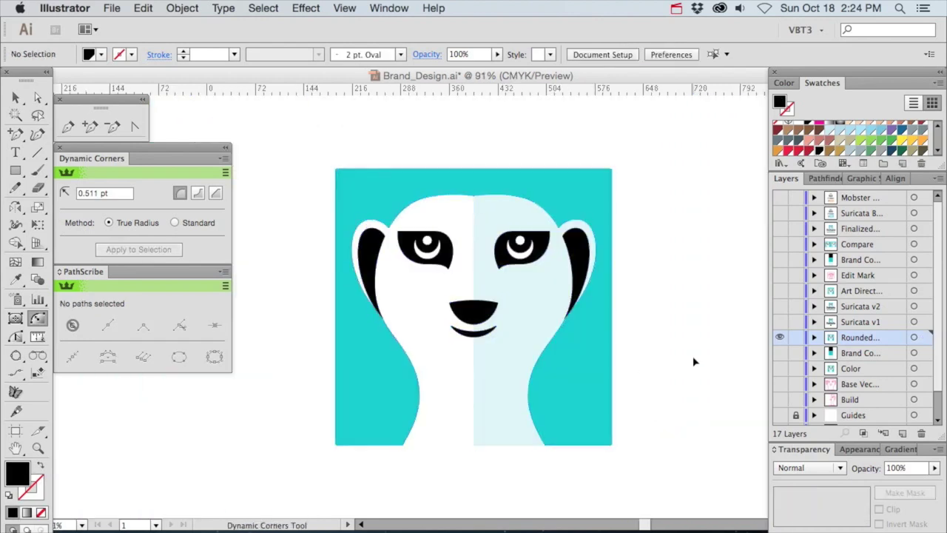
- Draw a closed six-point black zigzag shape in the empty area beside the logo with the Pen tool, then deselect it
left_click(68, 128)
left_click(676, 255)
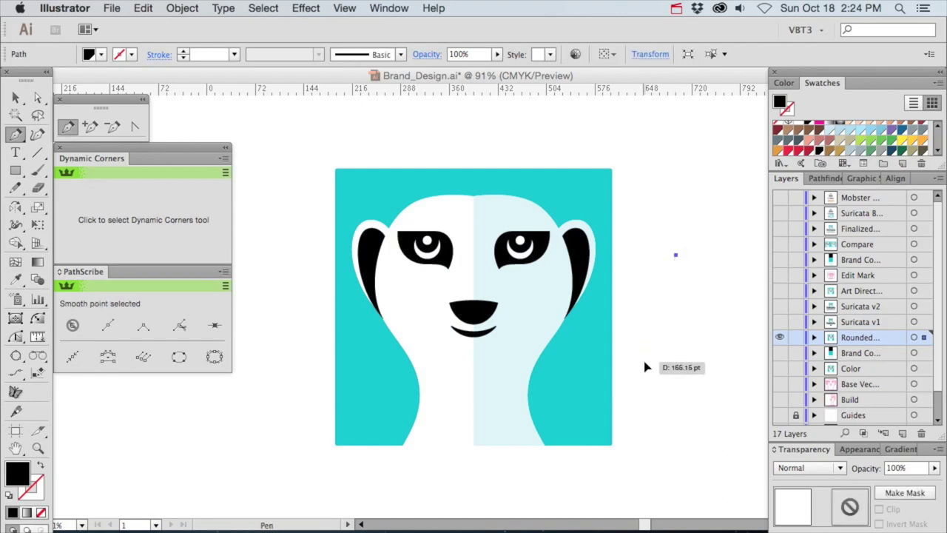
left_click(643, 361)
left_click(710, 317)
left_click(733, 352)
left_click(740, 262)
left_click(700, 285)
left_click(676, 255)
key("v")
left_click(697, 229)
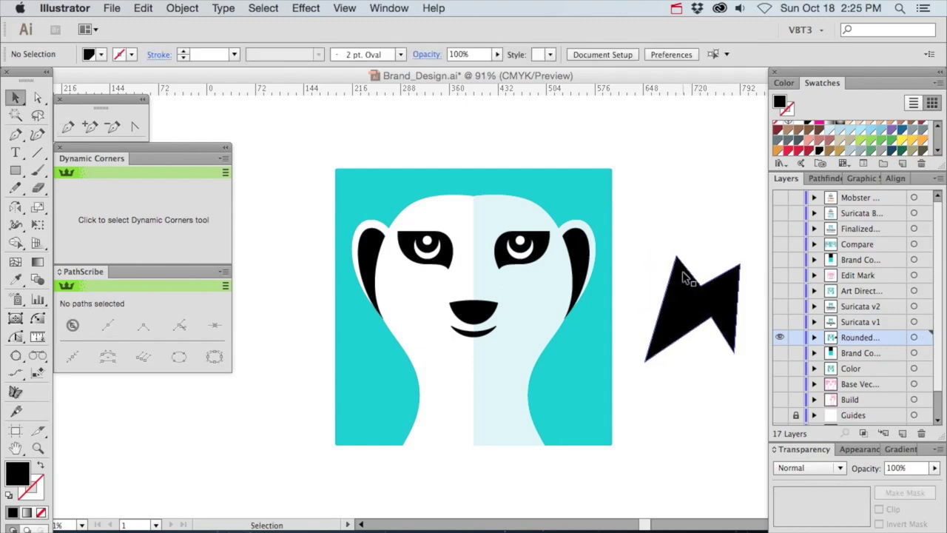
- Round all six corners of the black test shape freehand with Dynamic Corners, the lower outer corner to about 3.86 pt, and deselect it
left_click(687, 279)
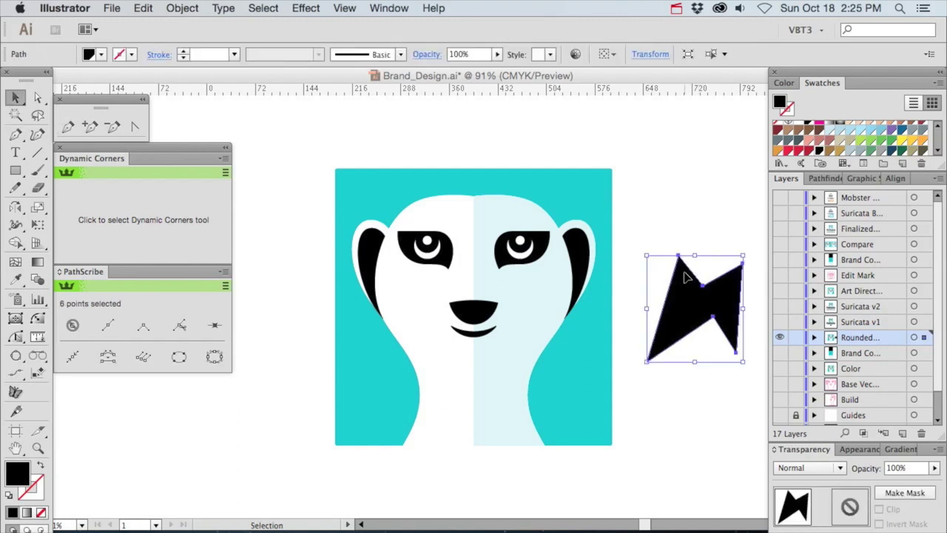
left_click(37, 318)
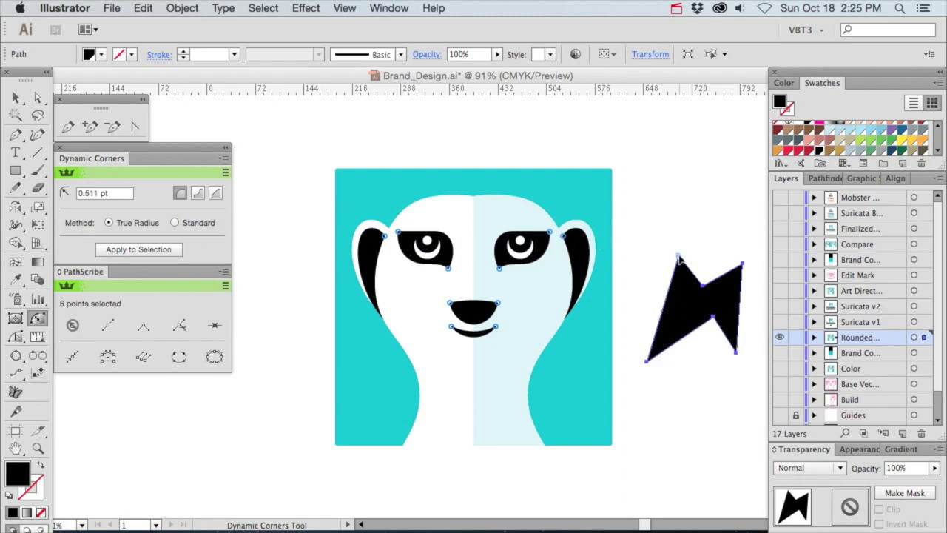
left_click_drag(680, 258, 679, 267)
left_click_drag(656, 349, 709, 330)
left_click_drag(703, 288, 742, 274)
left_click_drag(735, 351, 733, 345)
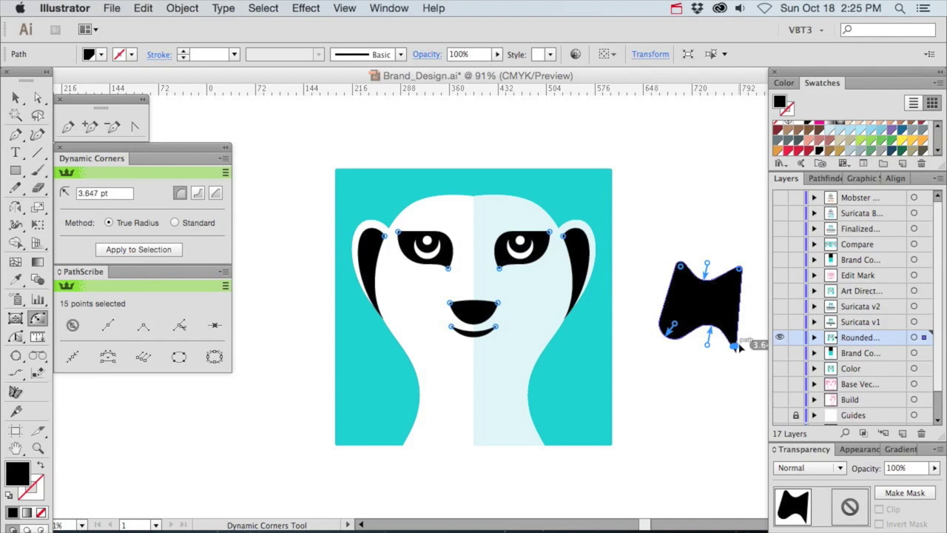
key("v")
left_click(717, 388)
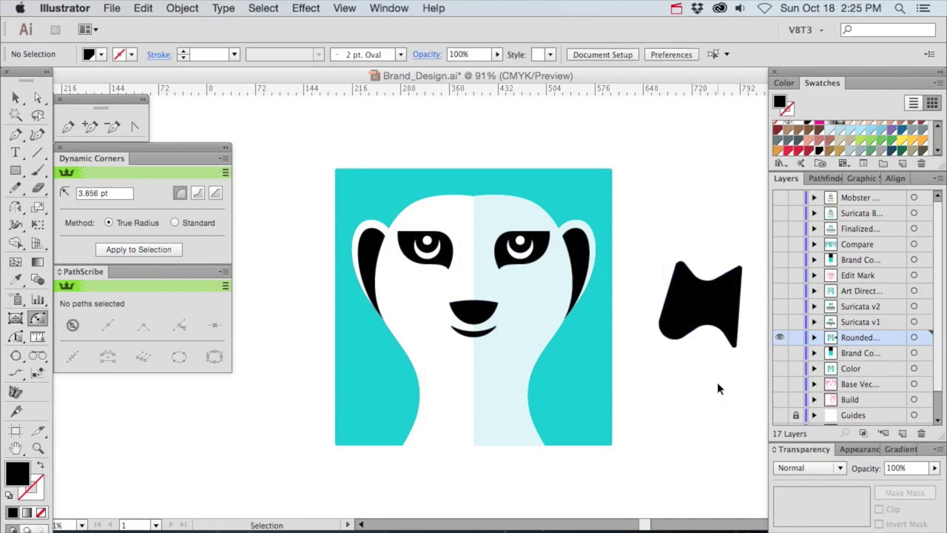
- Review the Smart Guides and Selection & Anchor Display preferences, closing them without changes
key("shift+c")
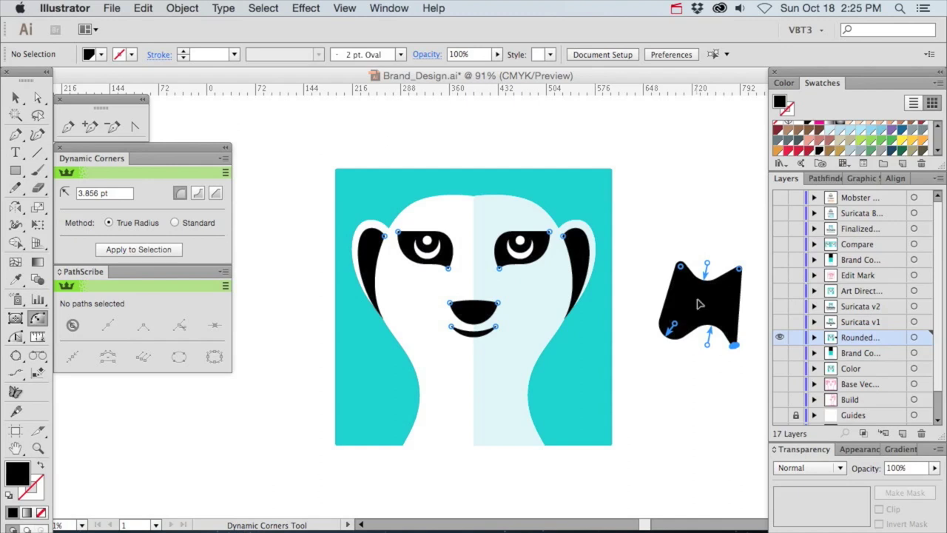
key("super")
key("super")
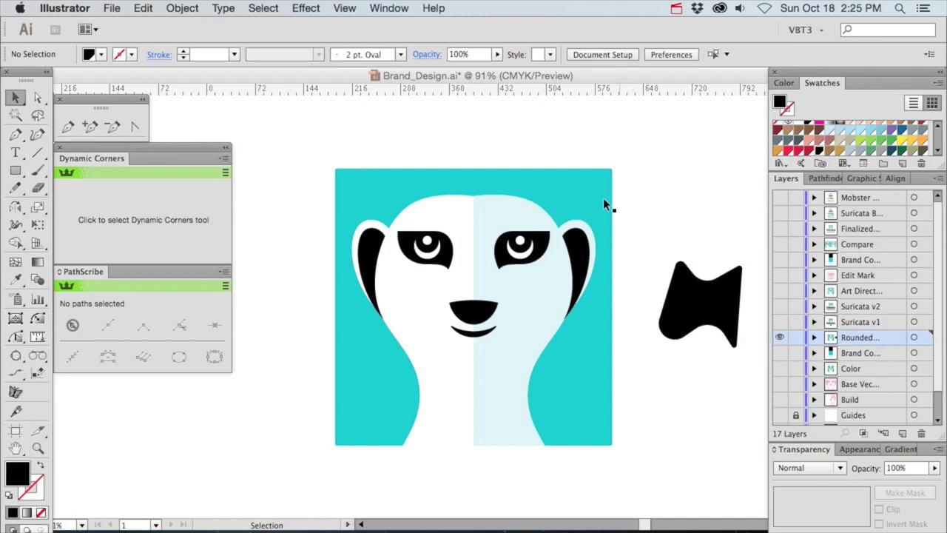
left_click(67, 8)
mouse_move(80, 136)
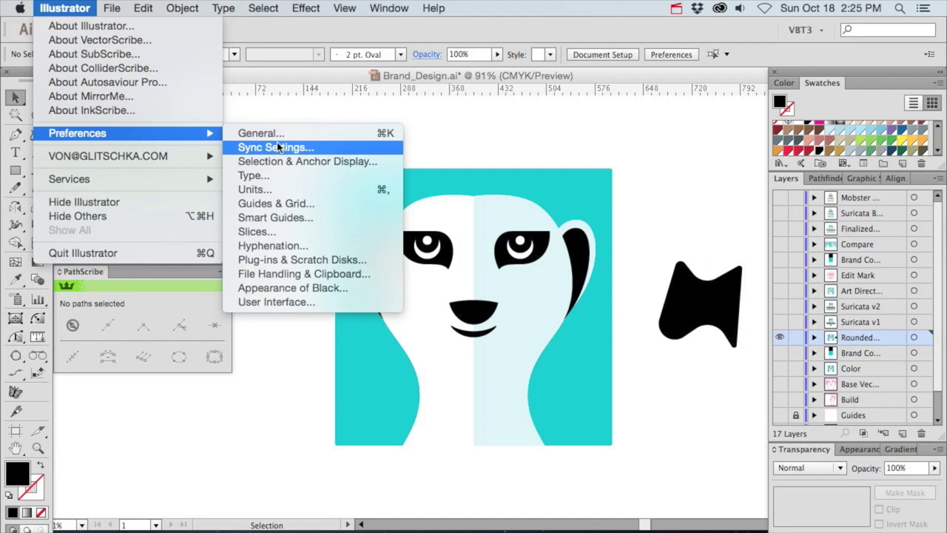
left_click(264, 218)
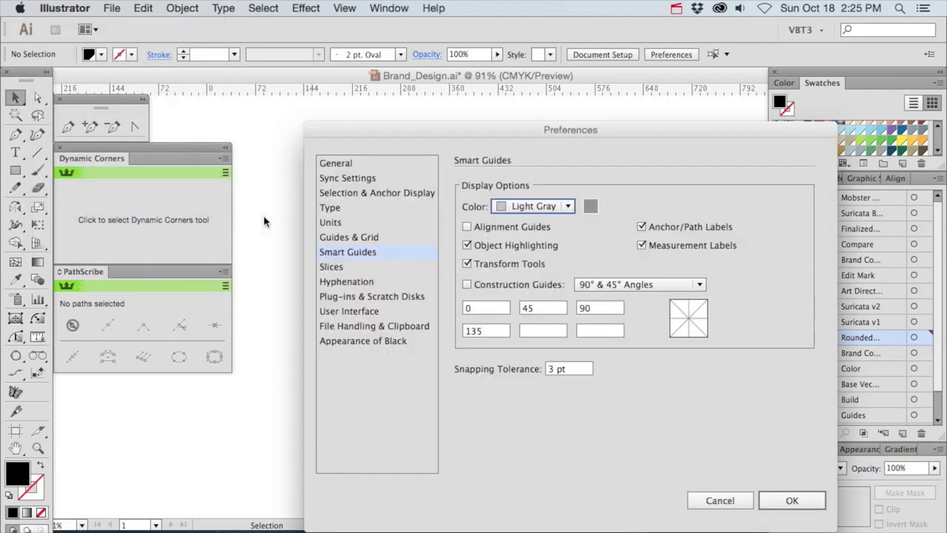
left_click(343, 194)
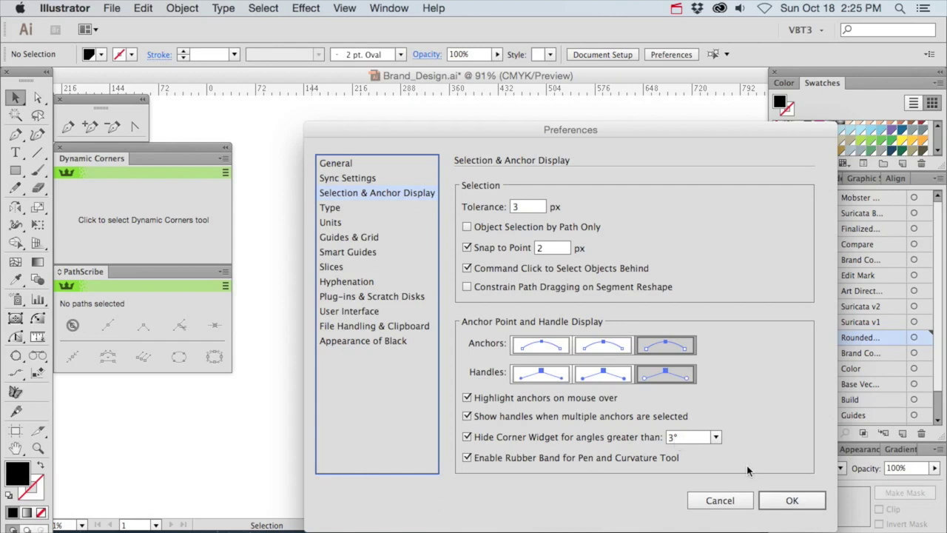
left_click(734, 502)
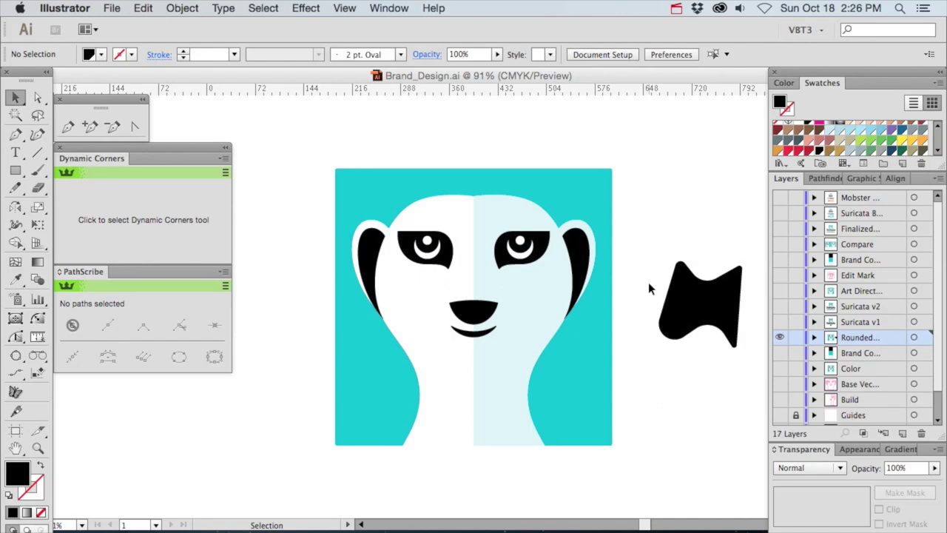
- Review the Dynamic Corners preferences and select all corners of the black test shape together
left_click(35, 320)
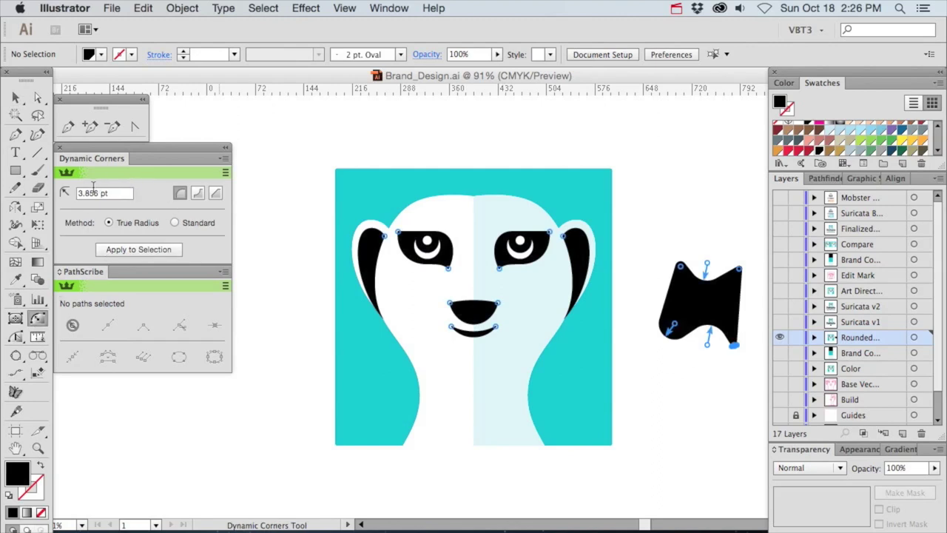
double_click(35, 319)
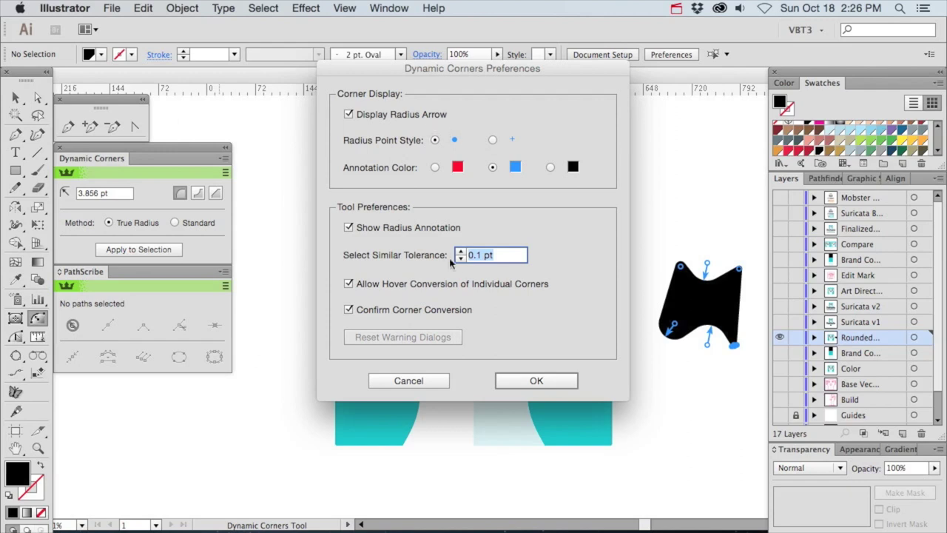
left_click(528, 381)
left_click(688, 361)
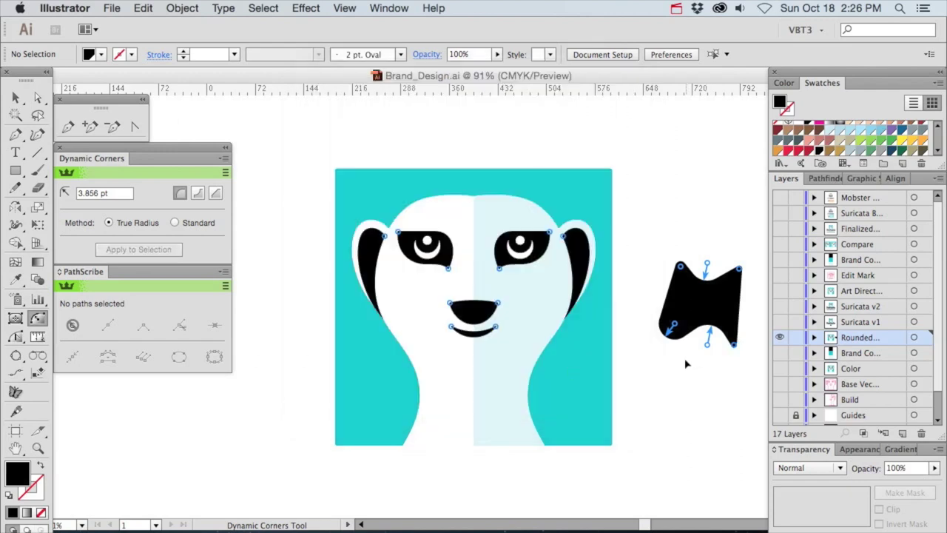
left_click_drag(640, 231, 752, 388)
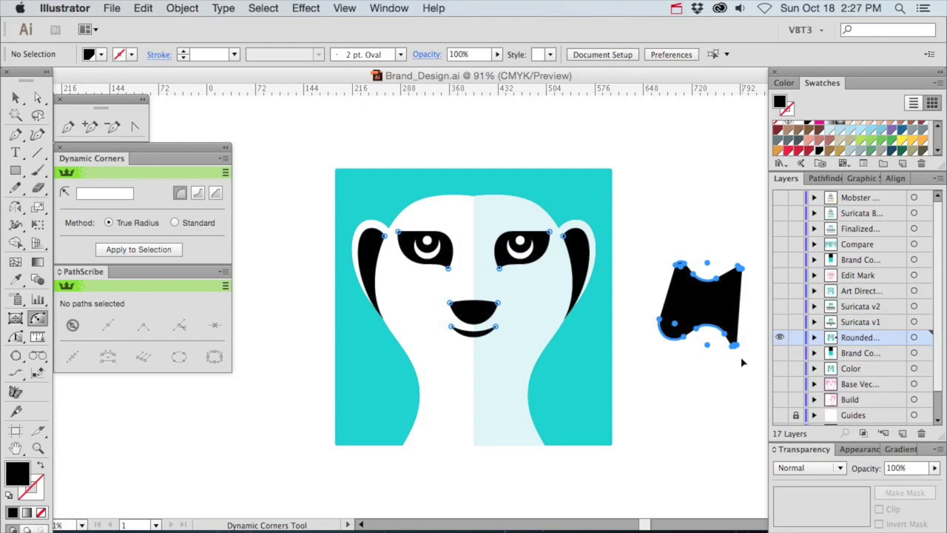
- Delete the black test shape beside the logo
left_click(16, 97)
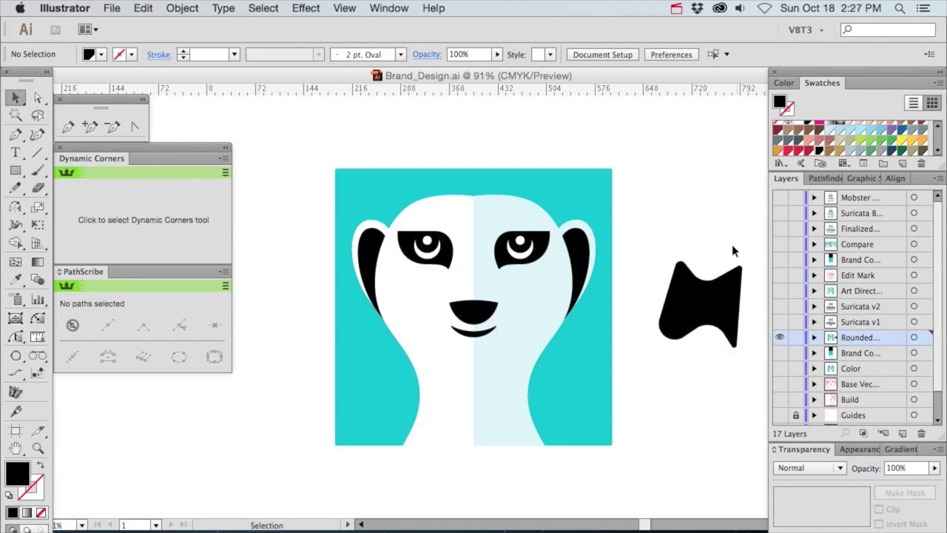
left_click(686, 292)
key("Delete")
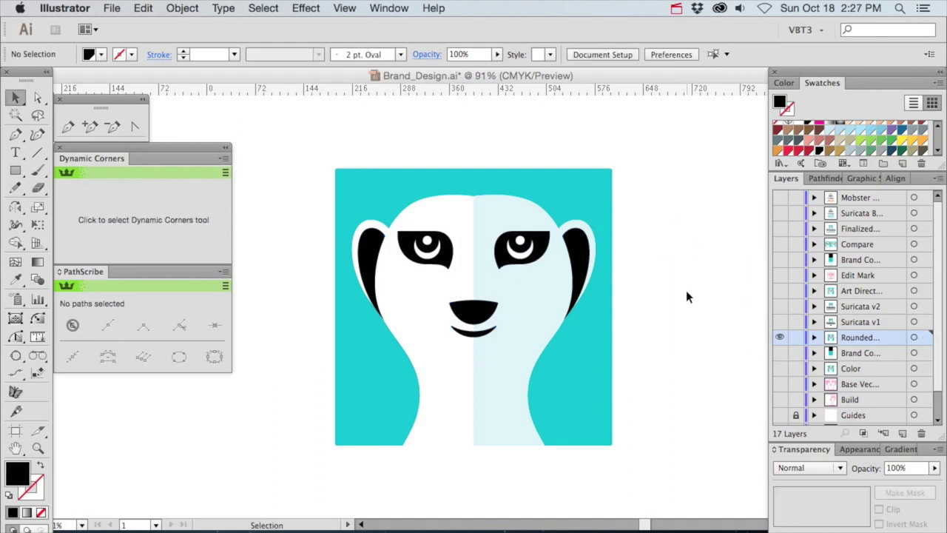
- Review the Suricata v1 and Suricata v2 logo layers one after the other, ending with only the art direction layer shown
left_click(780, 323)
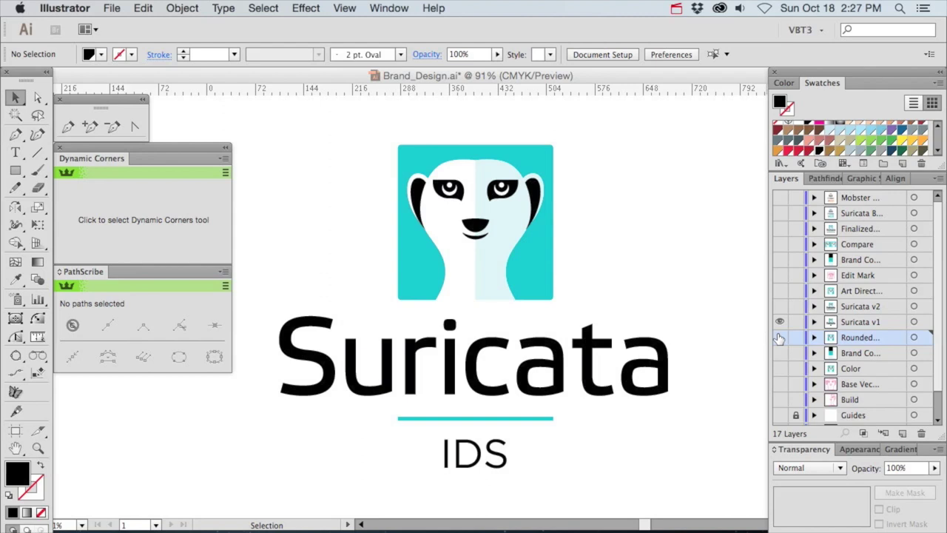
left_click(779, 306)
left_click(779, 322)
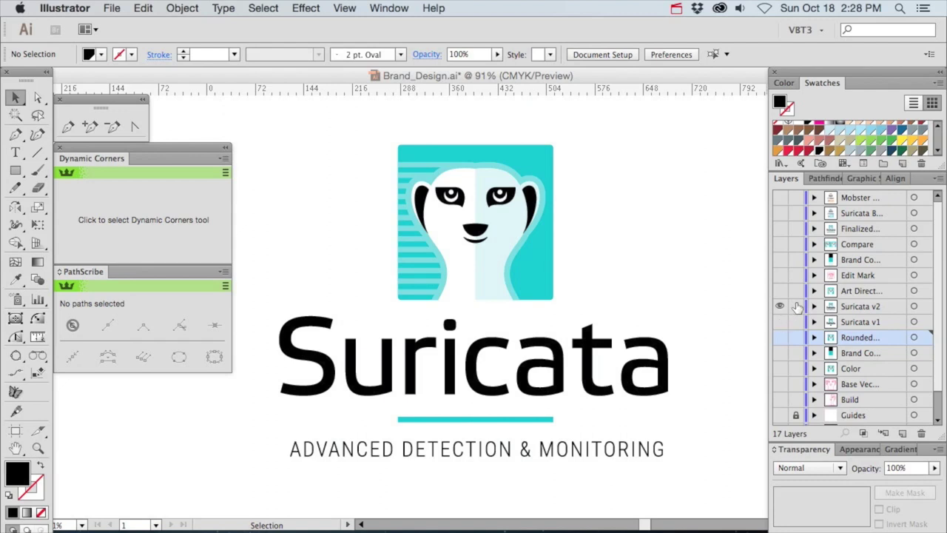
left_click_drag(780, 290, 780, 307)
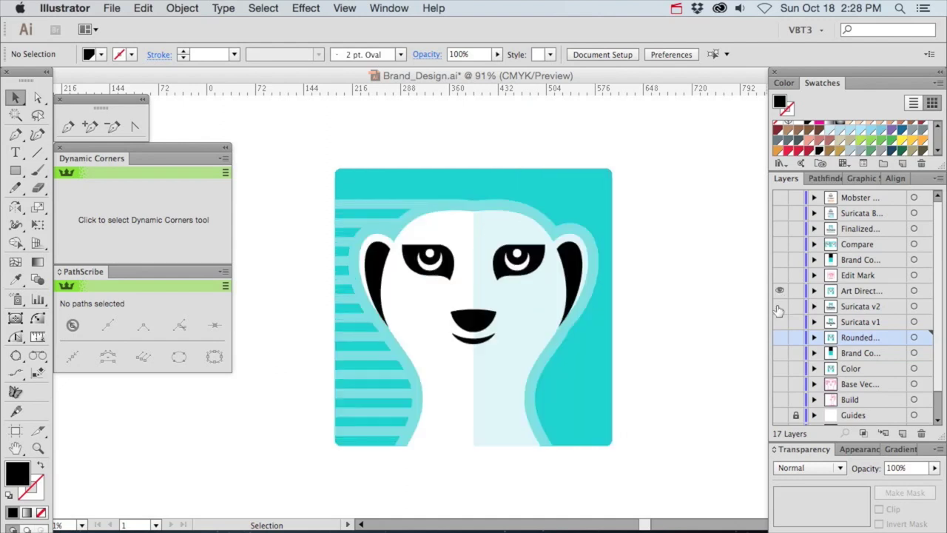
- Examine the lower tip of the right ear on the art direction layer up close in both preview and outline mode
left_click(39, 446)
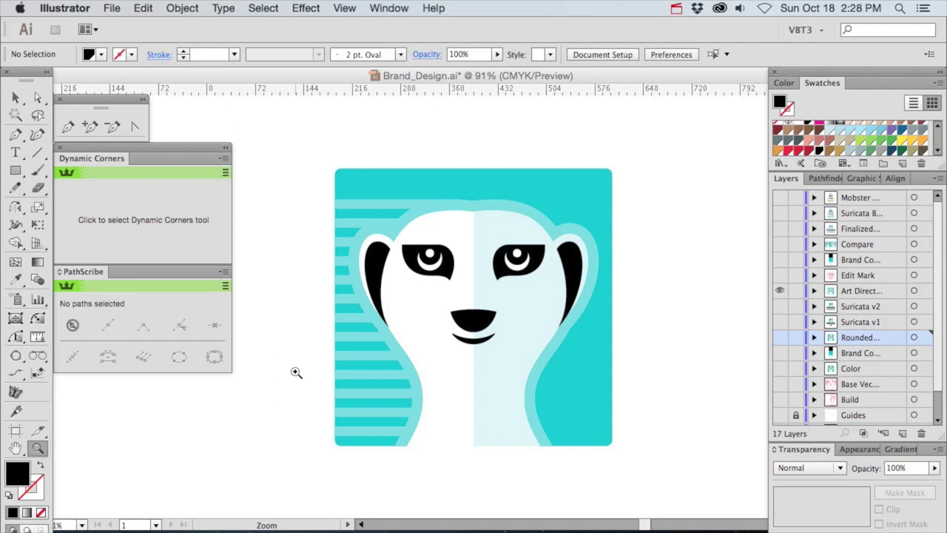
left_click_drag(482, 200, 658, 404)
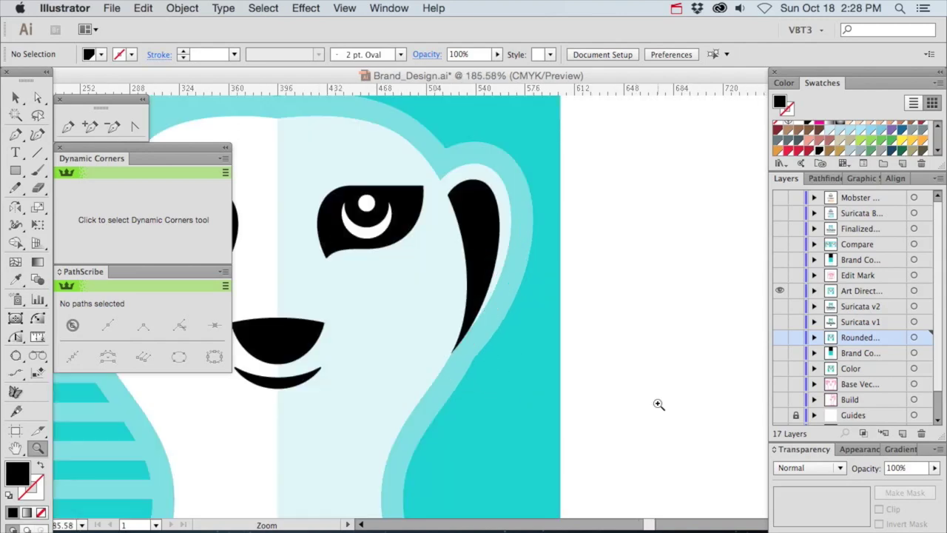
left_click_drag(384, 297, 534, 435)
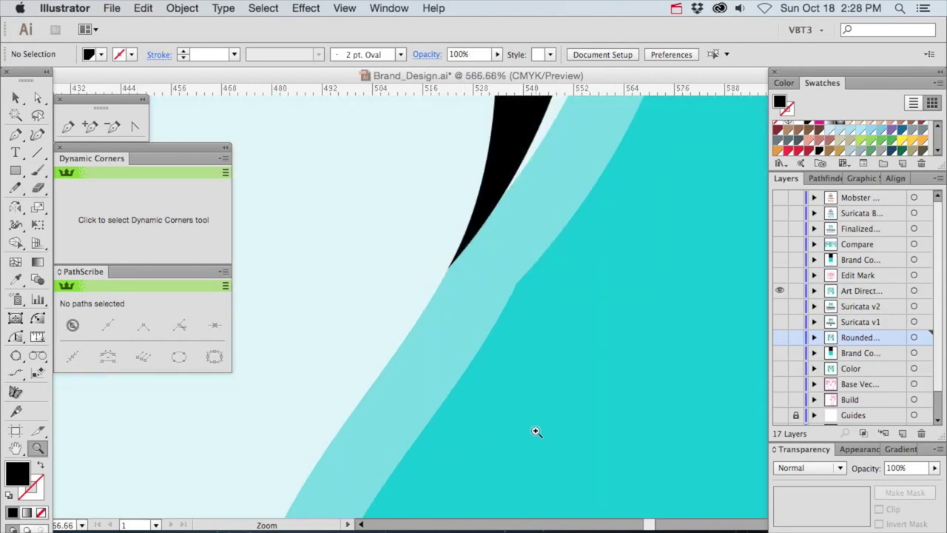
key("v")
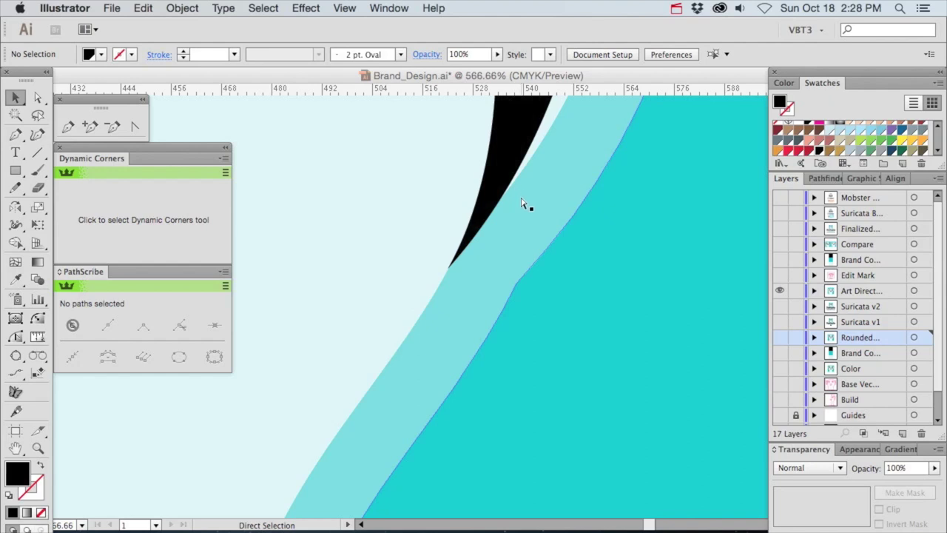
key("super+y")
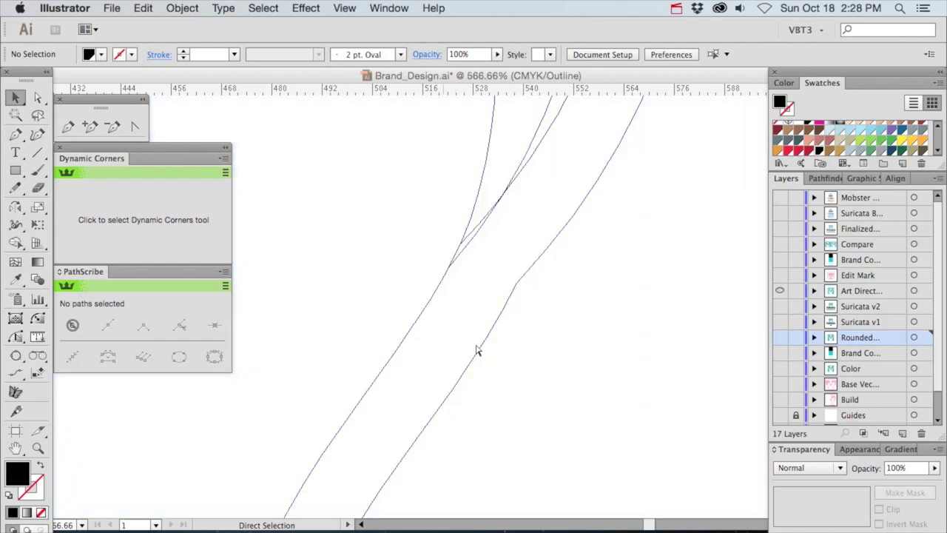
key("super+y")
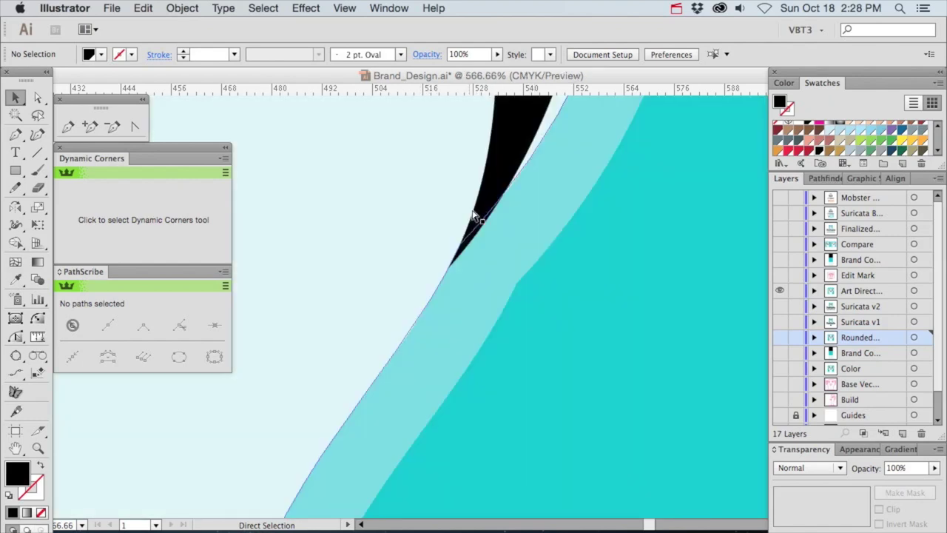
- Examine the light contour around the right ear and neck, and the face as a whole, on the art direction layer
left_click(37, 448)
left_click(493, 244, "alt")
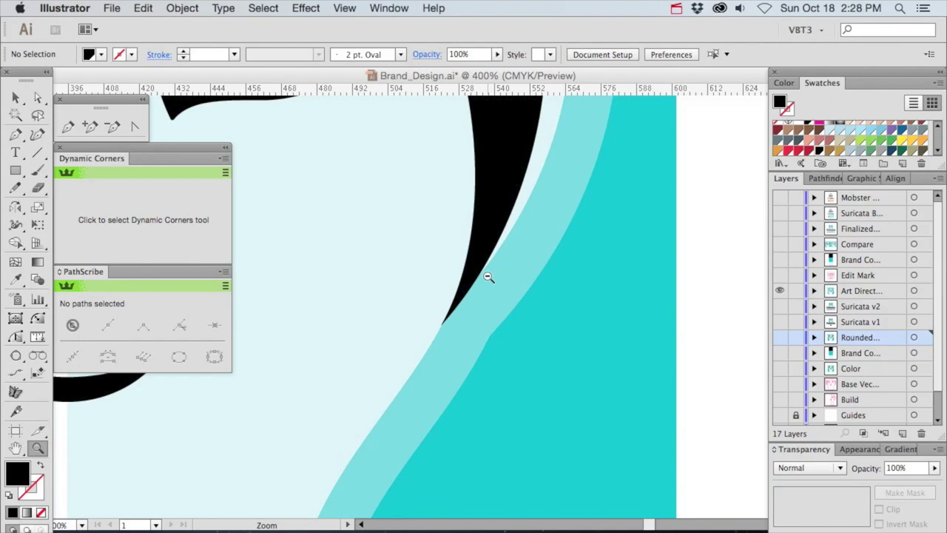
left_click(489, 276, "alt")
left_click(478, 314, "alt")
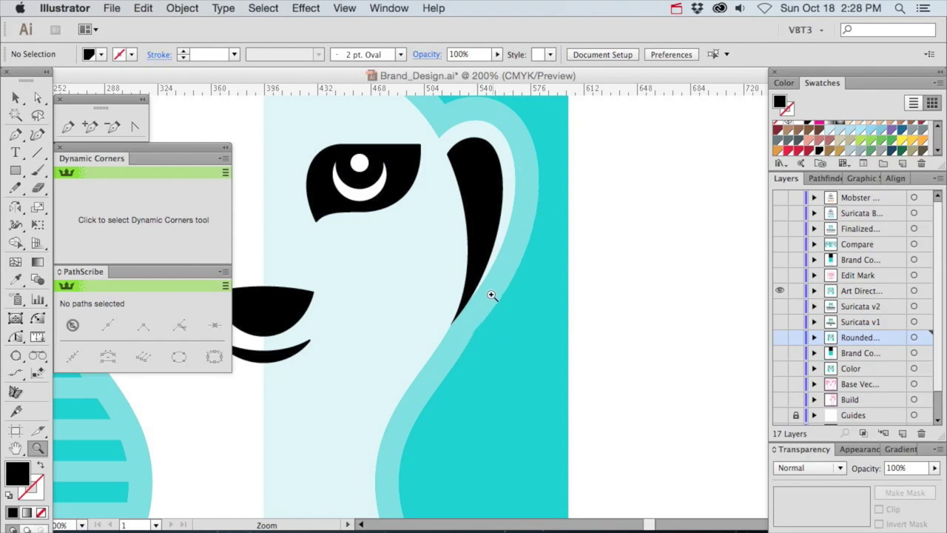
key("v")
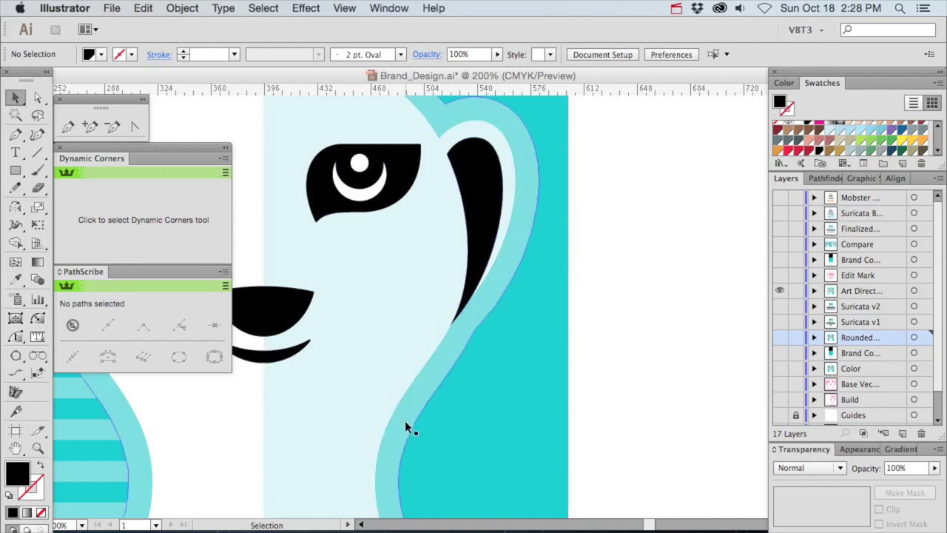
left_click(37, 448)
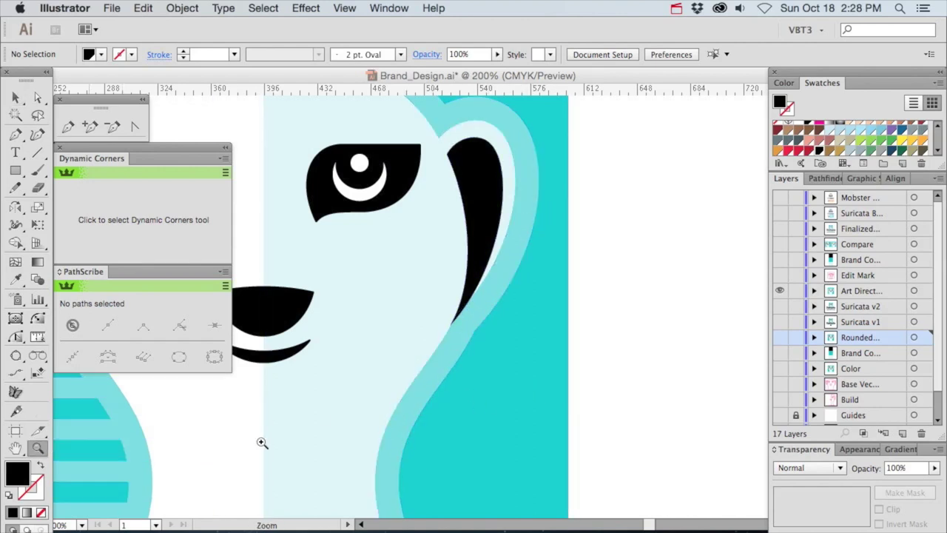
left_click(387, 395, "alt")
left_click_drag(512, 197, 578, 257)
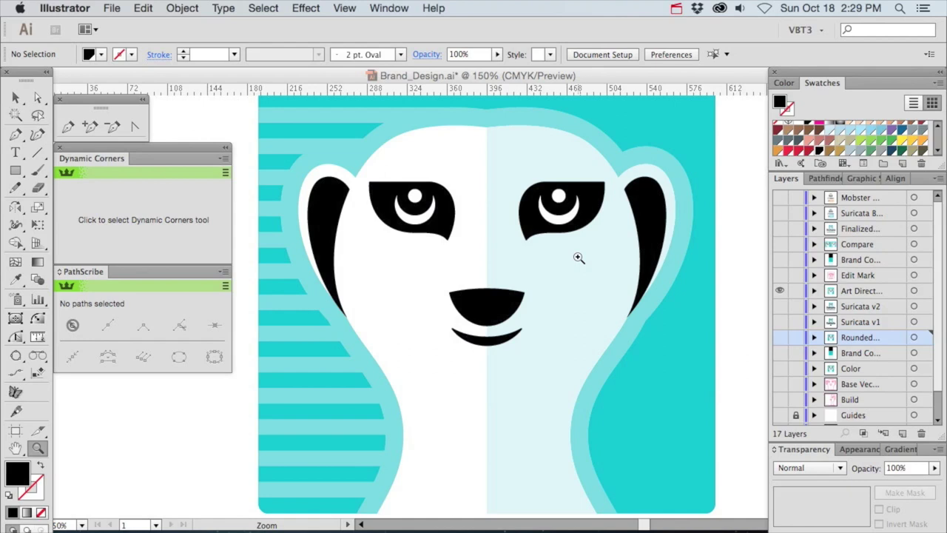
- Hide the art direction layer and show the Edit Mark layer's pink linework, framing the right eye and ear
left_click(780, 291)
left_click(779, 276)
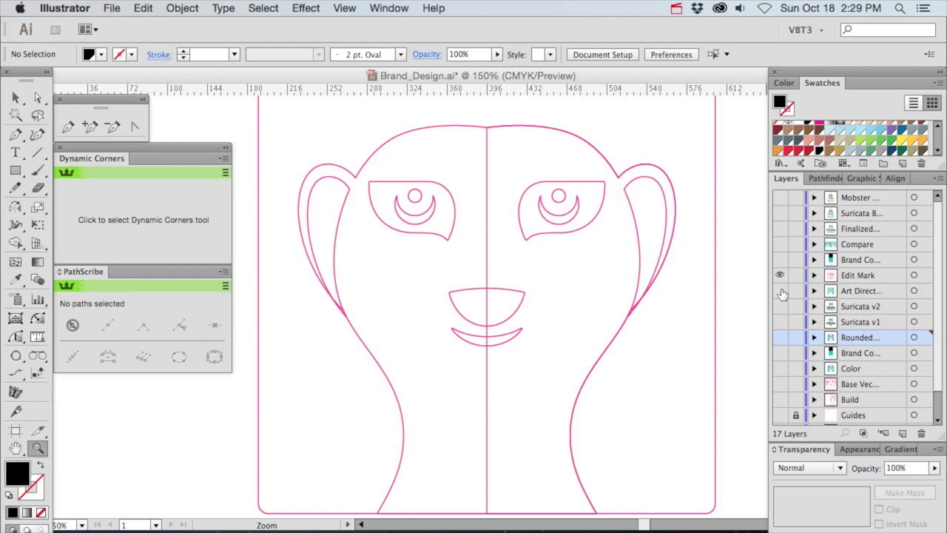
left_click_drag(464, 122, 681, 316)
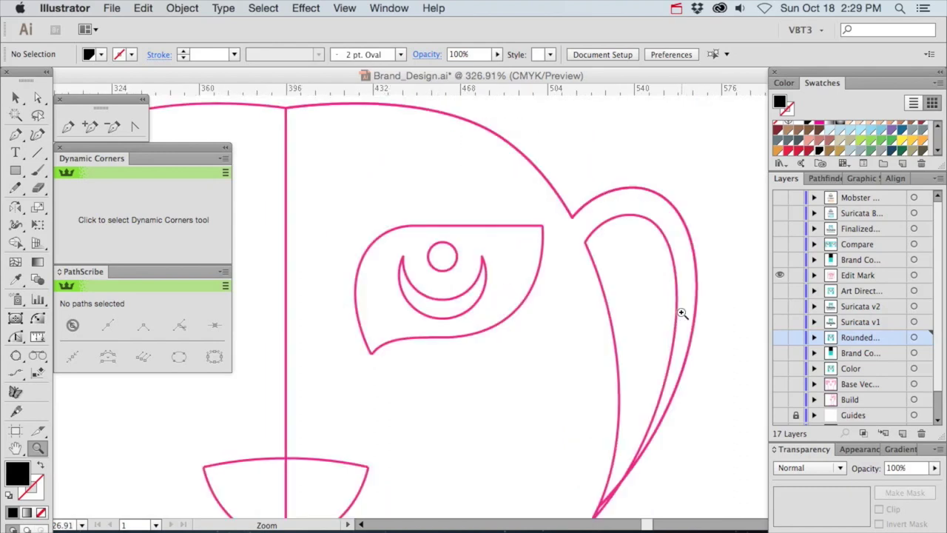
key("v")
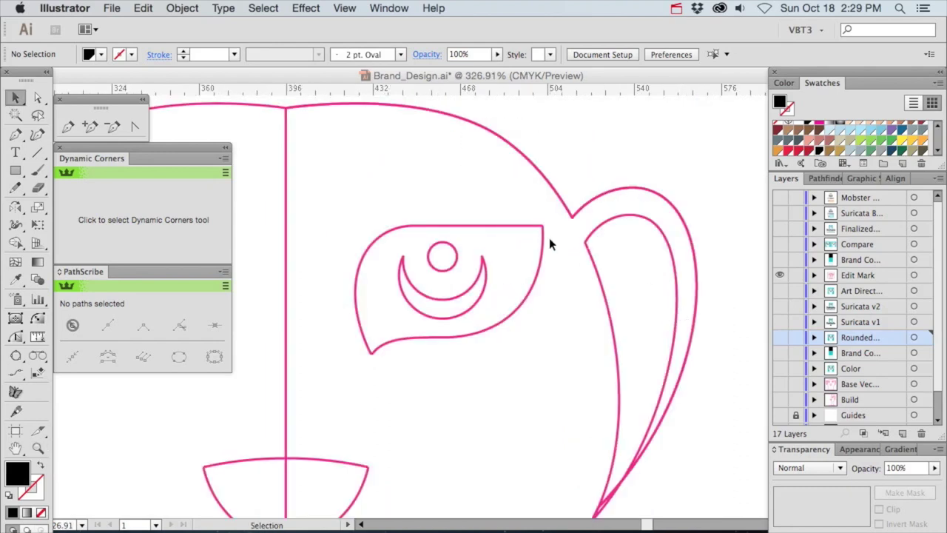
- Check the right eye outline's corners with the Dynamic Corners tool and remove the slight rounding from the right inner ear's upper corner
left_click(543, 236)
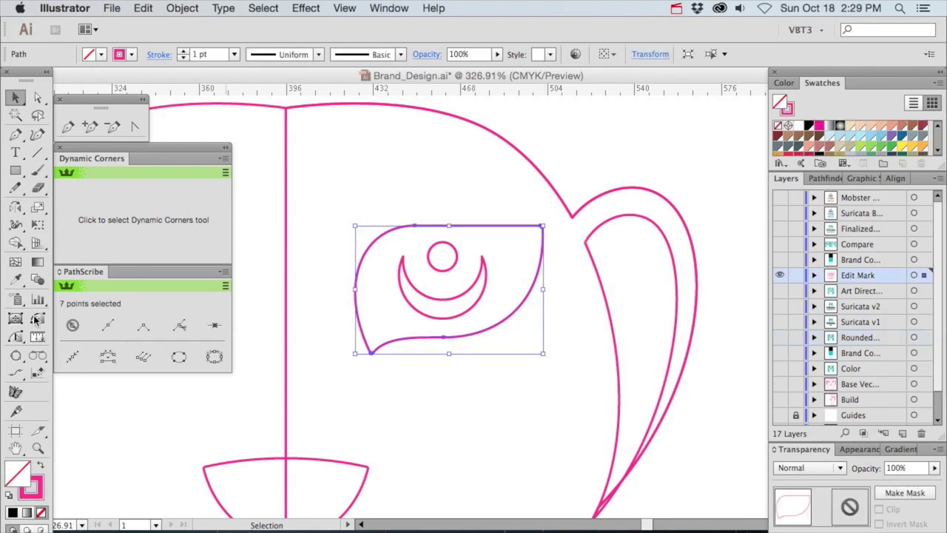
left_click(38, 318)
mouse_move(539, 230)
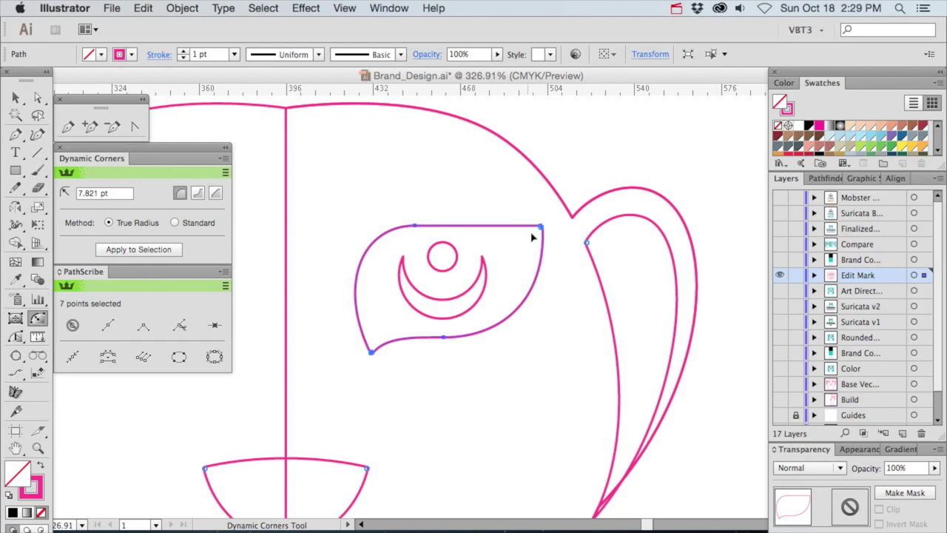
key("space")
left_click_drag(416, 449, 379, 433)
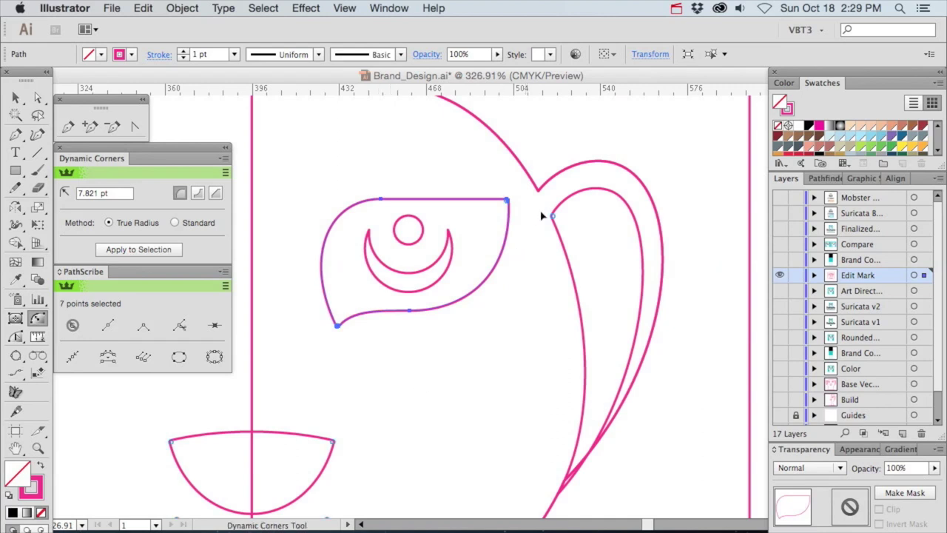
left_click(37, 448)
left_click_drag(535, 170, 691, 332)
key("super")
left_click(358, 169, "super")
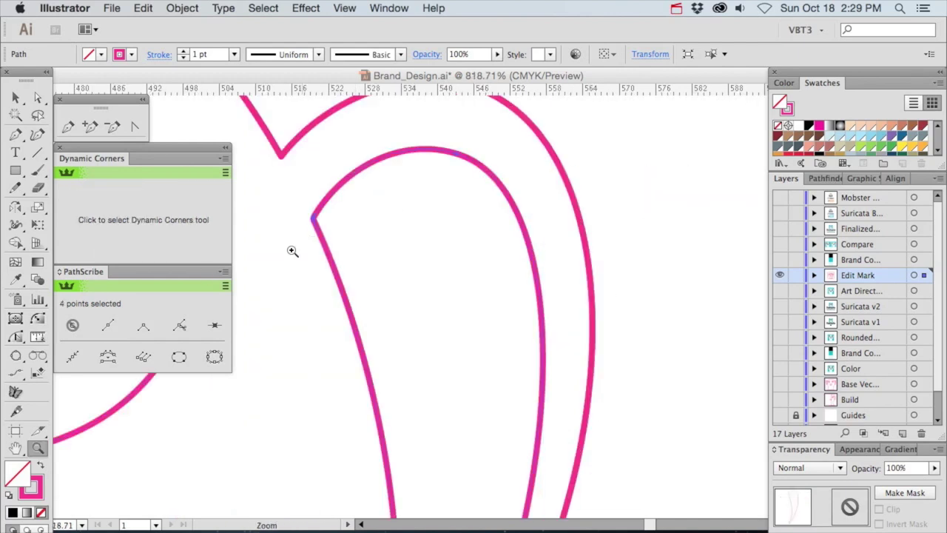
left_click(38, 318)
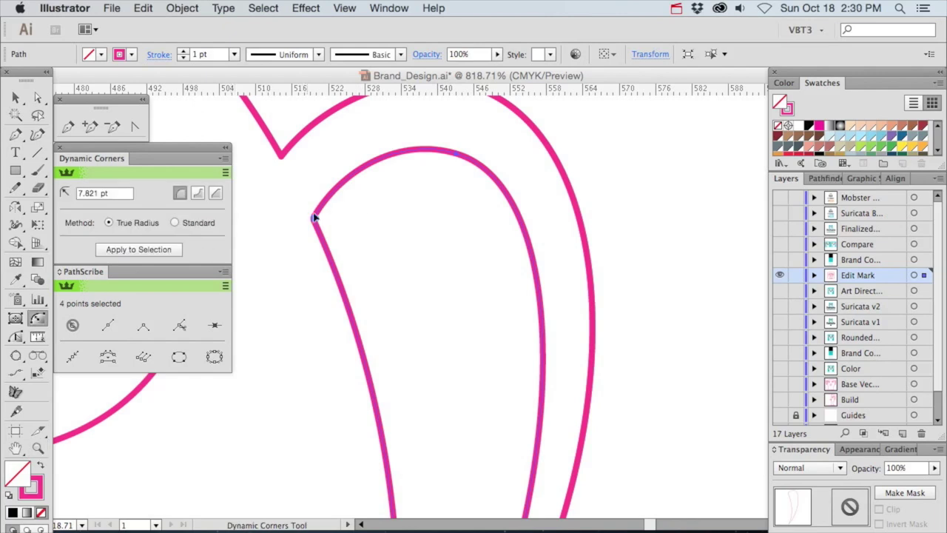
left_click_drag(314, 220, 292, 226)
key("v")
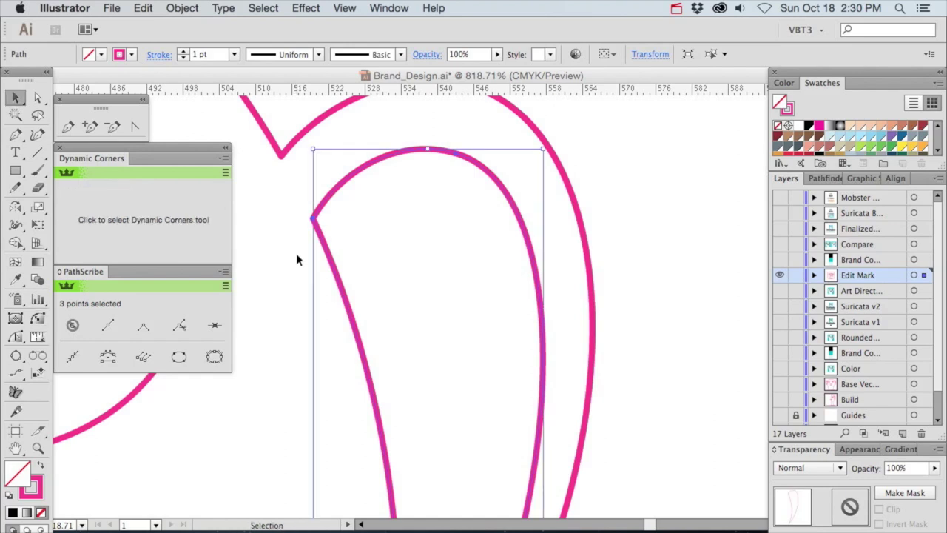
- Unite the two mirrored halves of the head and neck into a single outline without the centre line
left_click(296, 254)
key("super+0")
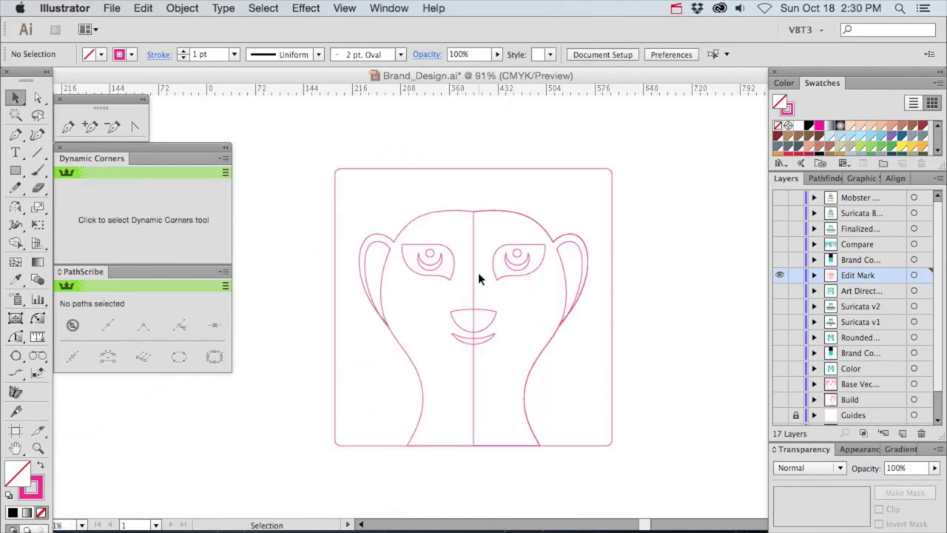
left_click(475, 231)
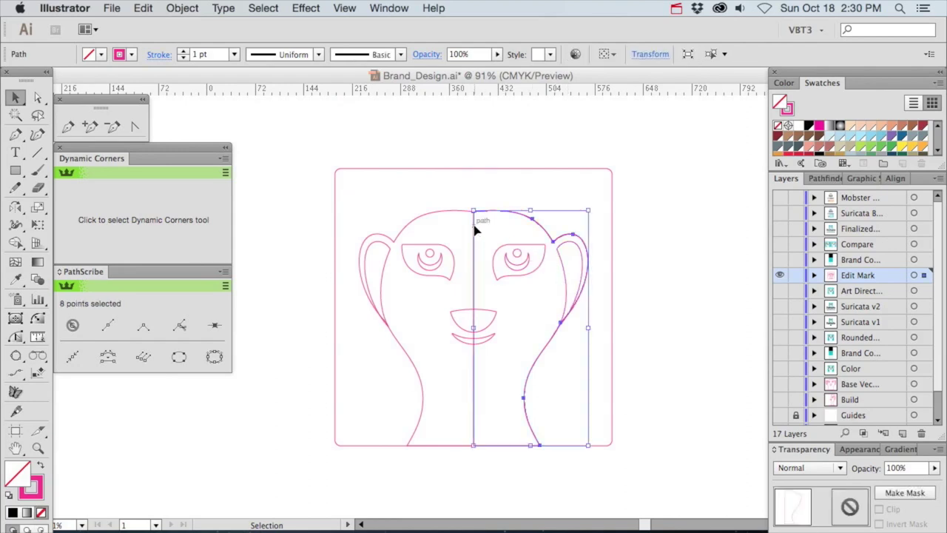
left_click(477, 230)
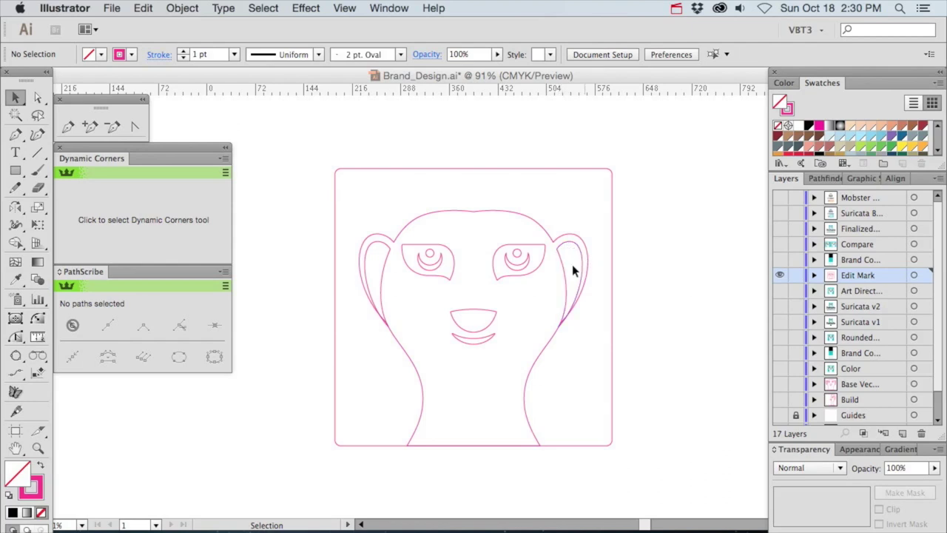
- Add an anchor point on the outermost edge of the right ear, at about X 565.6 pt, Y 238.6 pt on the head outline
left_click(38, 448)
left_click_drag(397, 187, 665, 504)
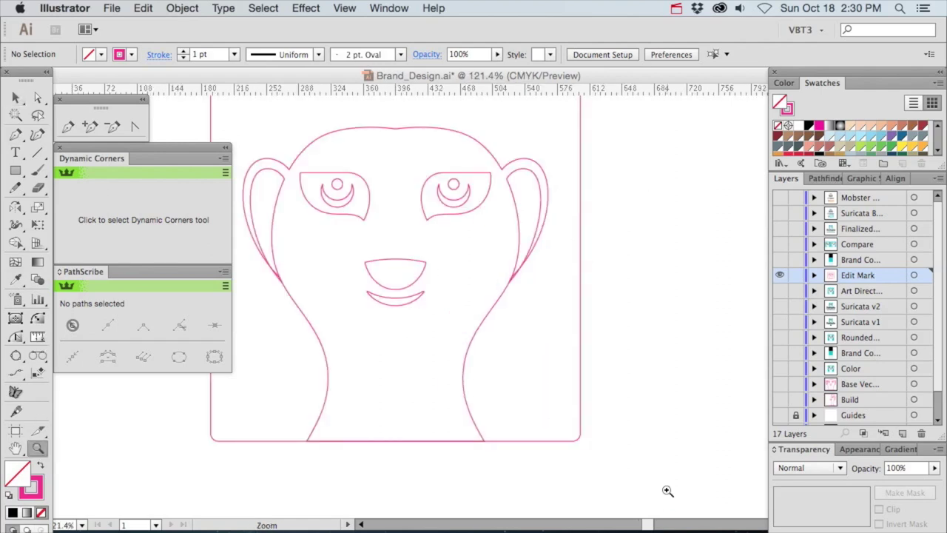
key("a")
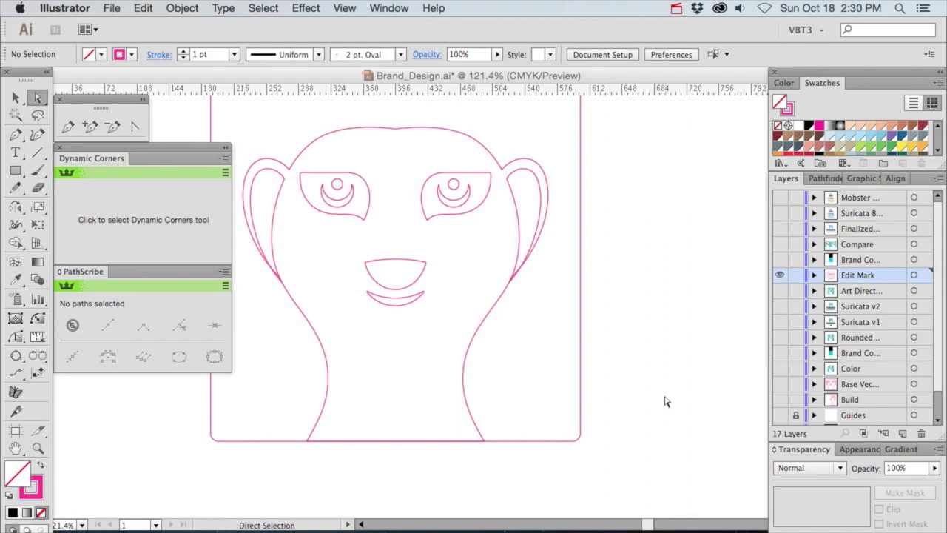
left_click(550, 200)
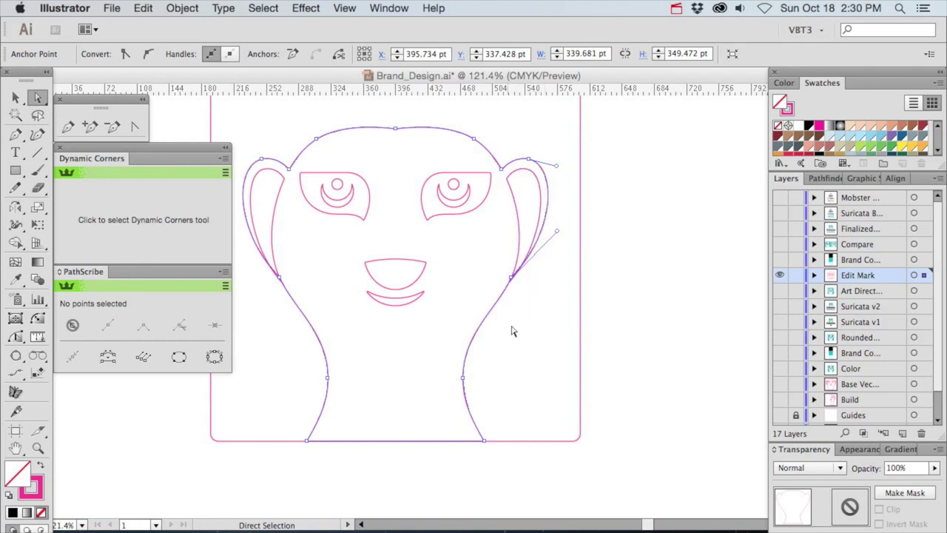
left_click(511, 278)
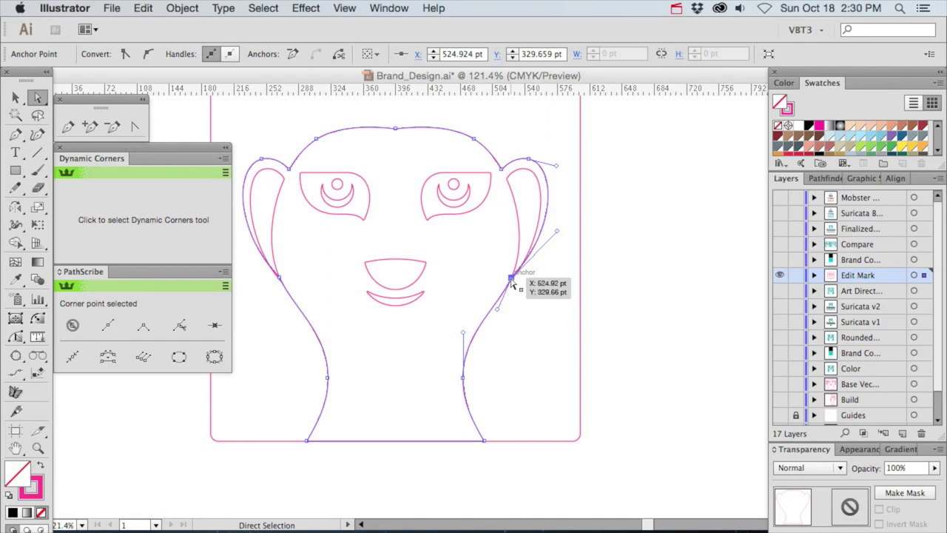
left_click(89, 127)
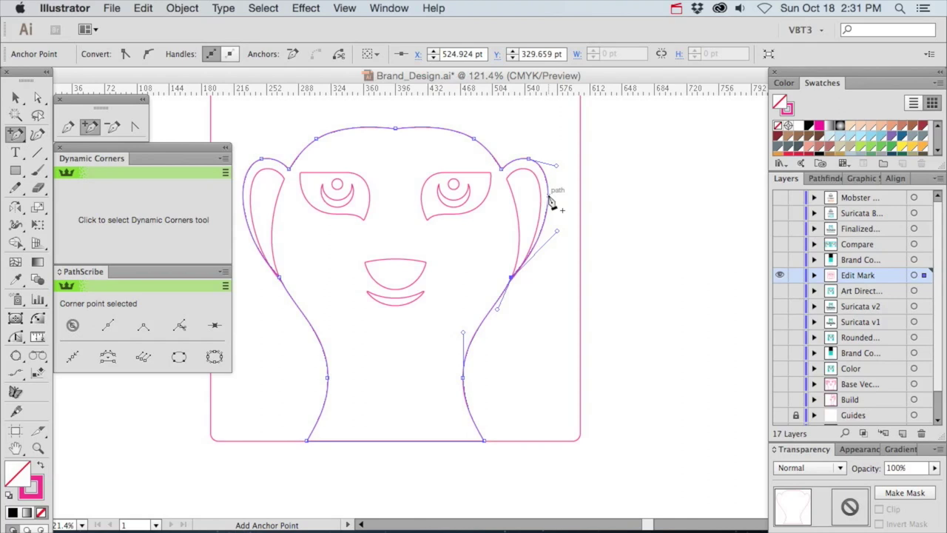
left_click(548, 196)
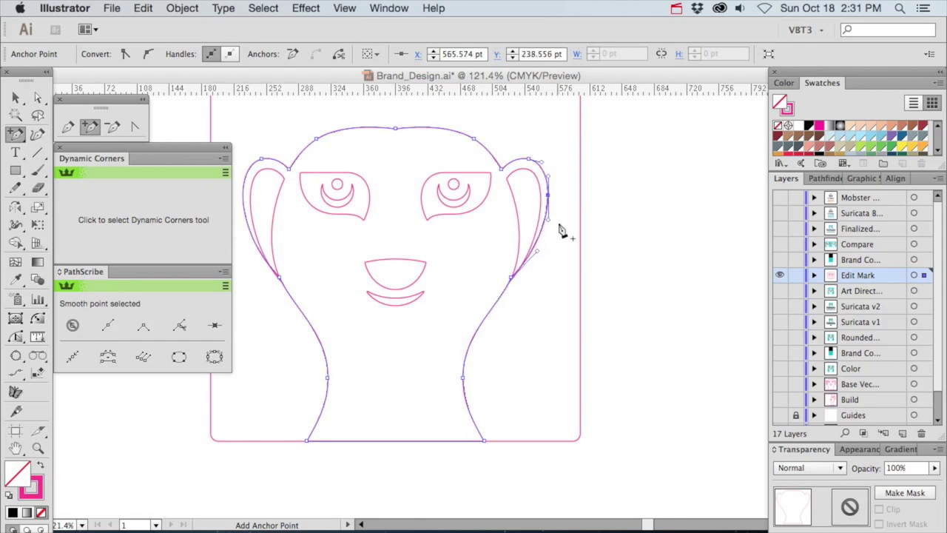
- Remove the anchor point where the right ear meets the neck with PathScribe and adjust the adjoining handles into one flowing curve
key("a")
left_click(510, 279)
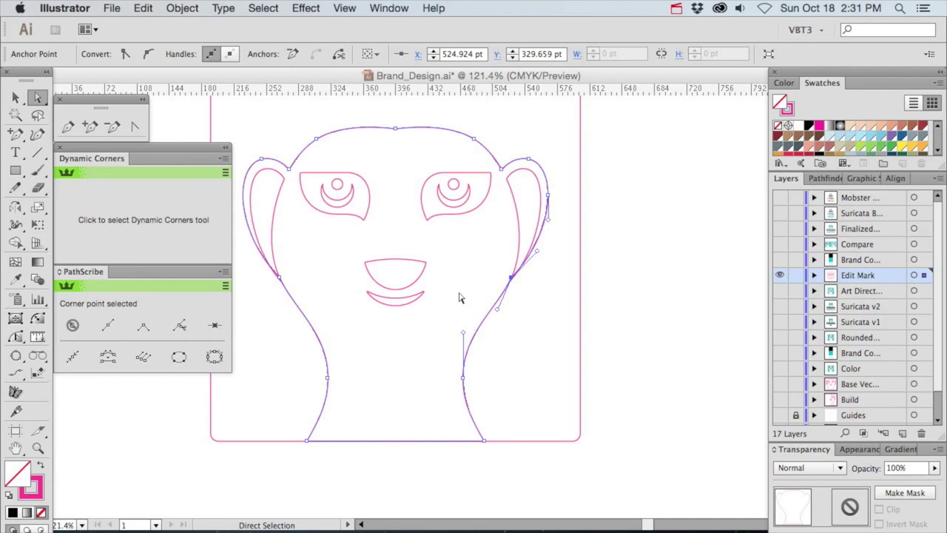
left_click(215, 326)
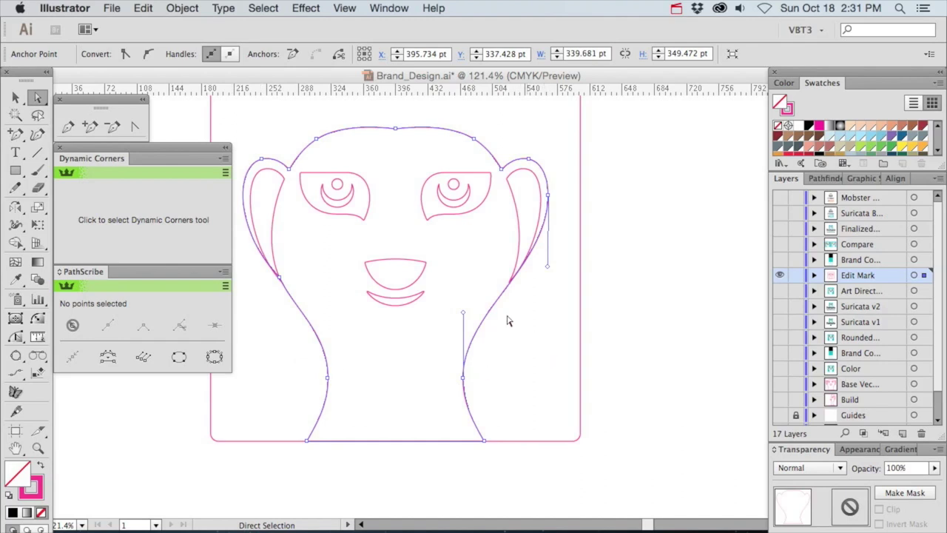
left_click_drag(465, 316, 464, 326)
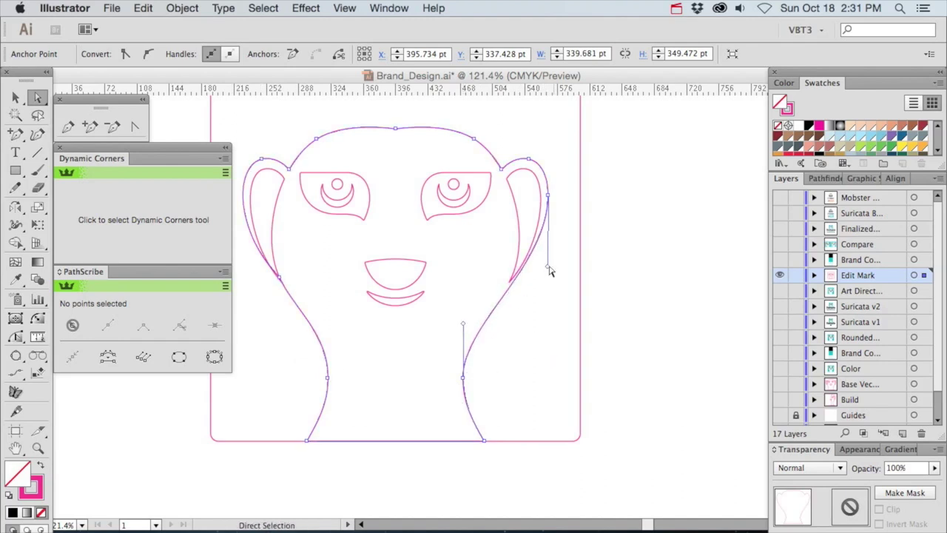
left_click_drag(550, 270, 552, 287)
left_click_drag(464, 323, 467, 319)
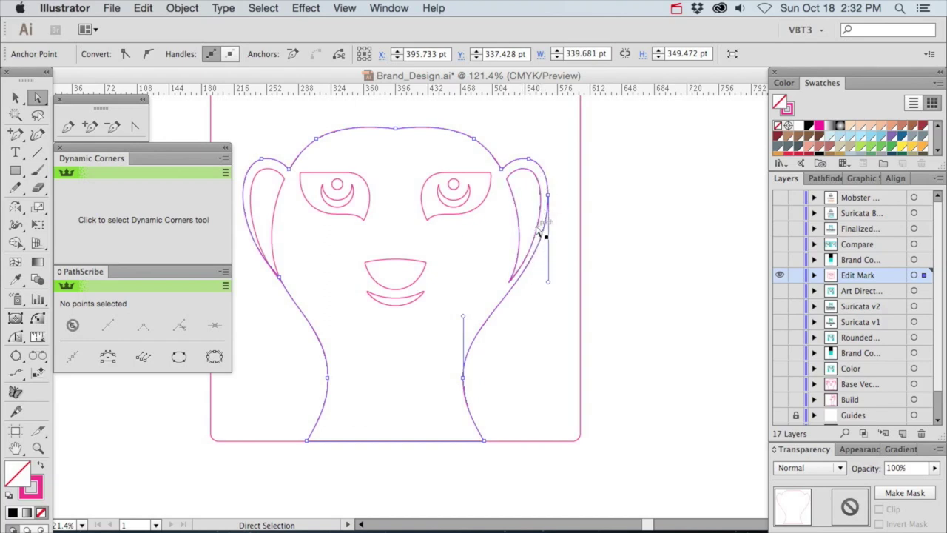
- Lengthen the lower handle of the right ear's outermost anchor slightly, comparing the curve against the inner ear shape
key("v")
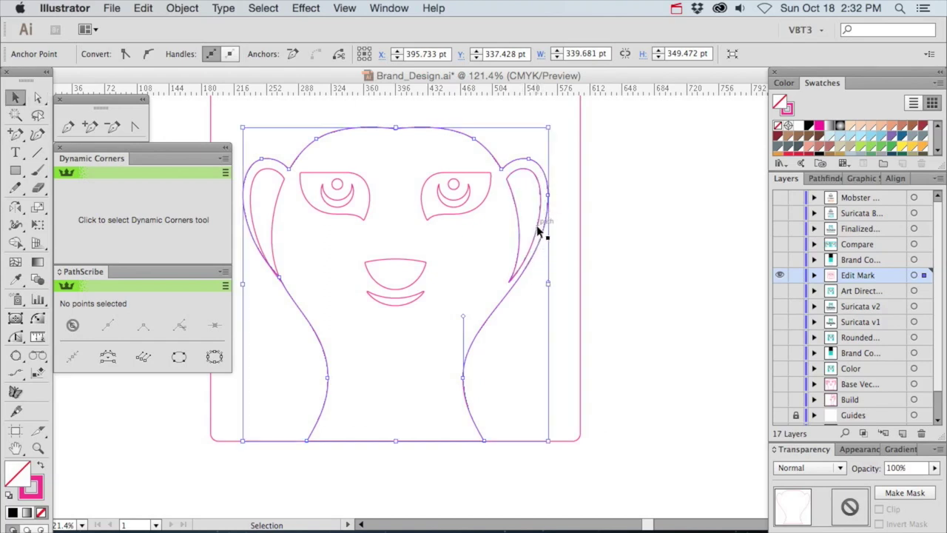
left_click(536, 225)
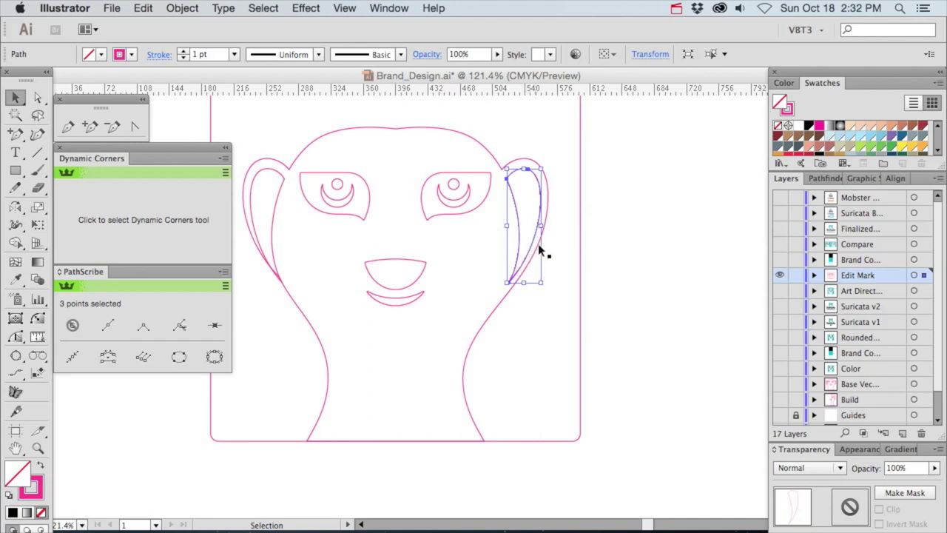
left_click(571, 242)
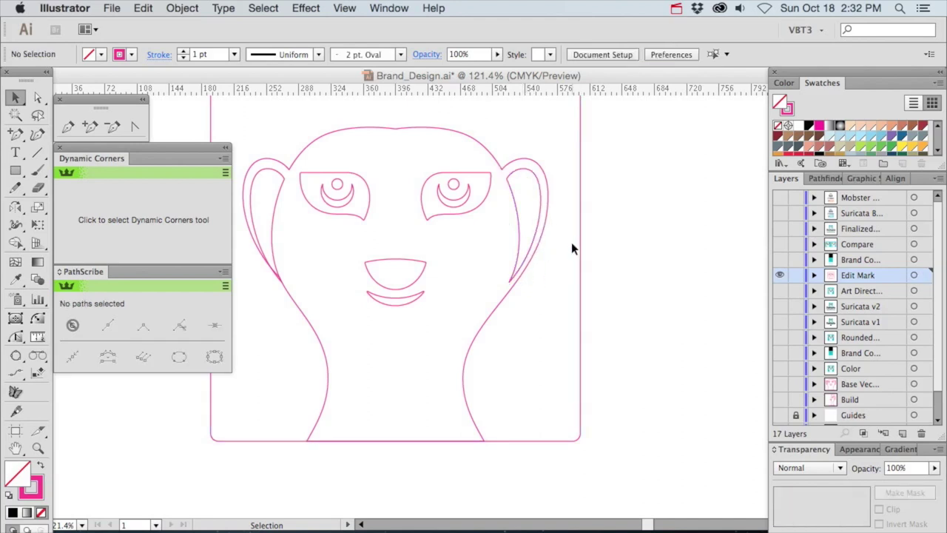
key("a")
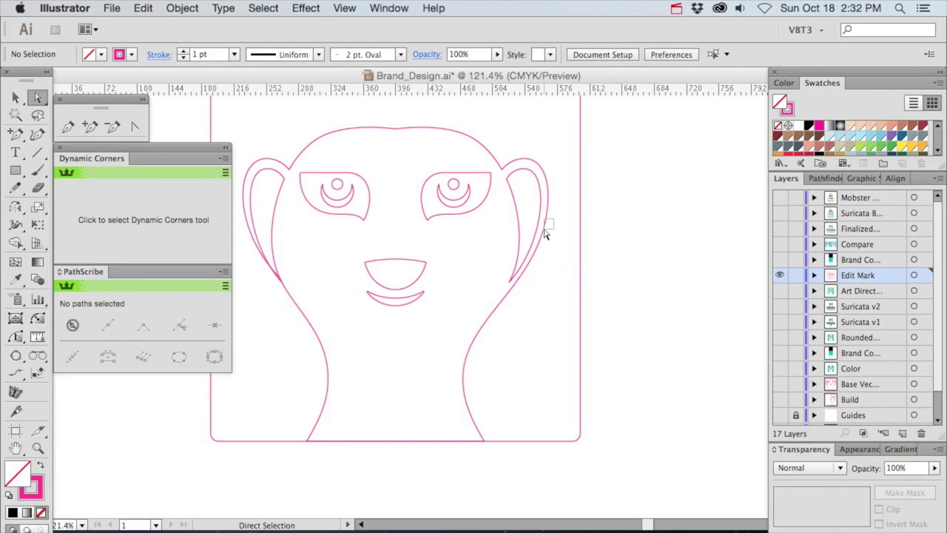
left_click(546, 227)
left_click_drag(550, 284, 550, 287)
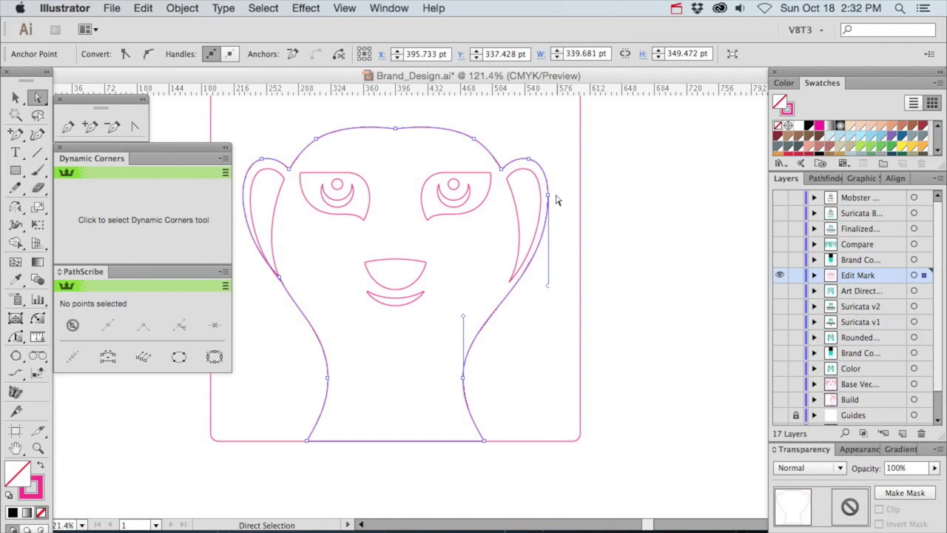
- Add an anchor at the very top of the right ear, about X 540.3 pt, and remove the adjacent old anchor with PathScribe
left_click(548, 196)
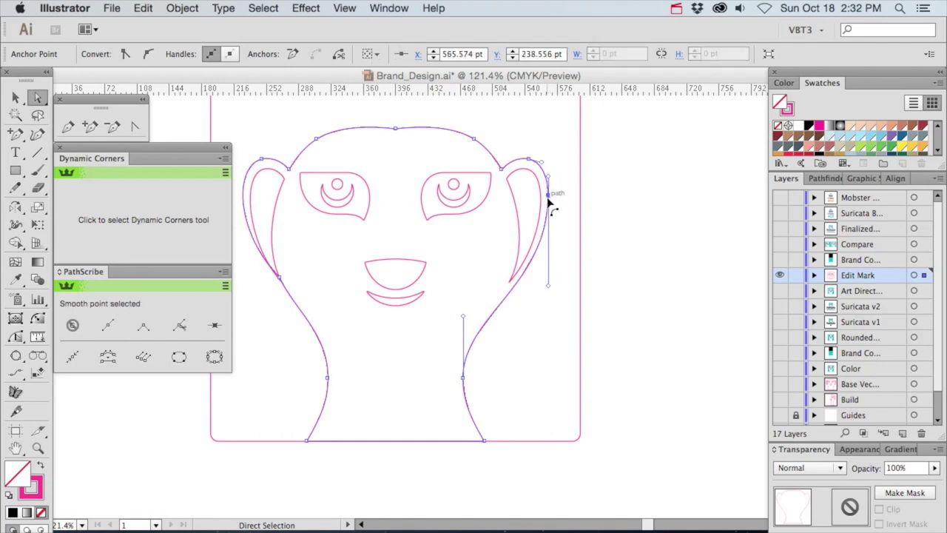
left_click(38, 447)
left_click_drag(457, 150, 630, 361)
key("a")
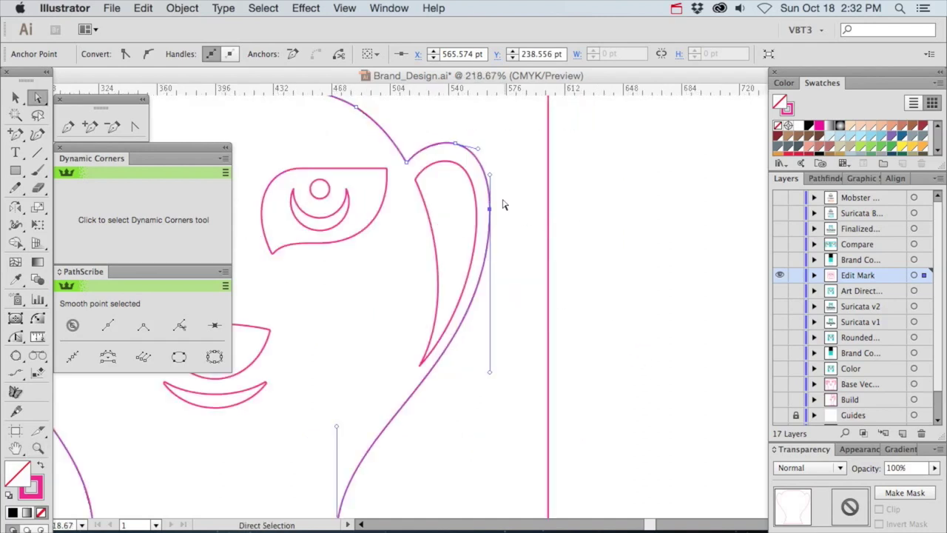
left_click(89, 127)
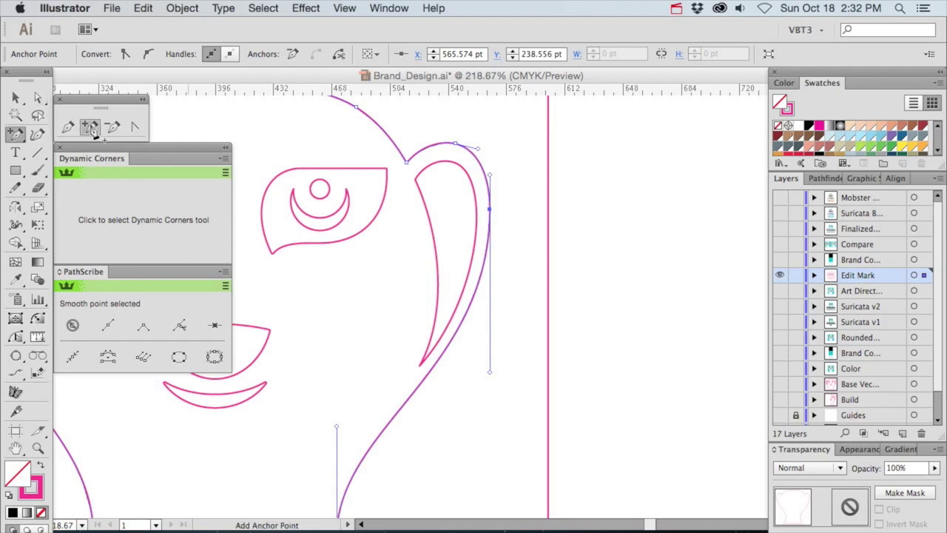
left_click(449, 144)
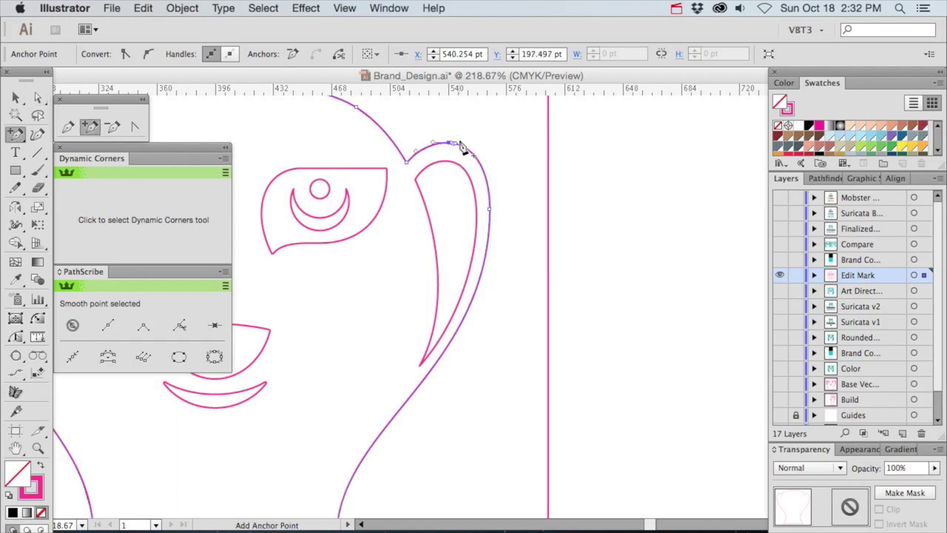
key("a")
left_click_drag(467, 134, 453, 148)
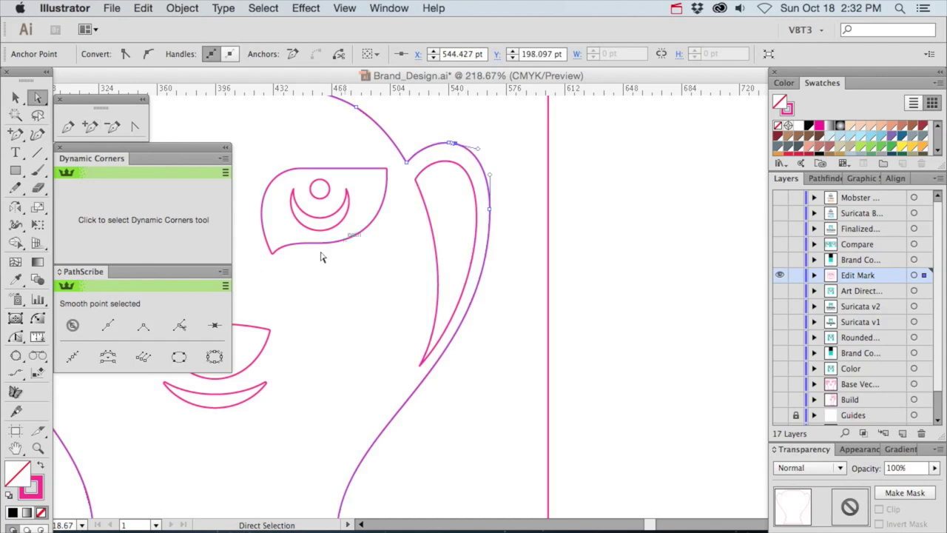
left_click(215, 325)
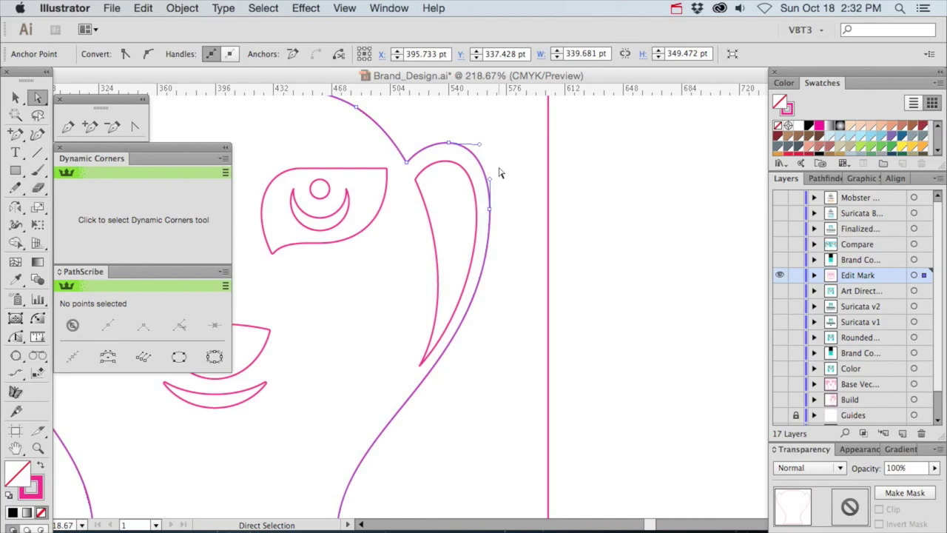
- Shift the right ear's outermost anchor outward to about X 568.3 pt and fine-tune the handles of the curves above and below it
left_click_drag(490, 209, 495, 214)
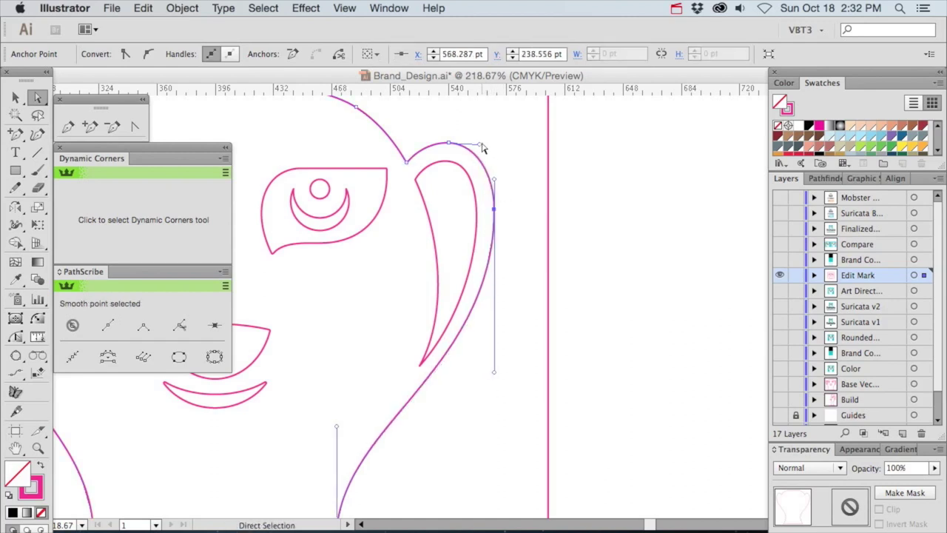
left_click_drag(481, 145, 484, 147)
left_click_drag(495, 372, 494, 365)
left_click(469, 434)
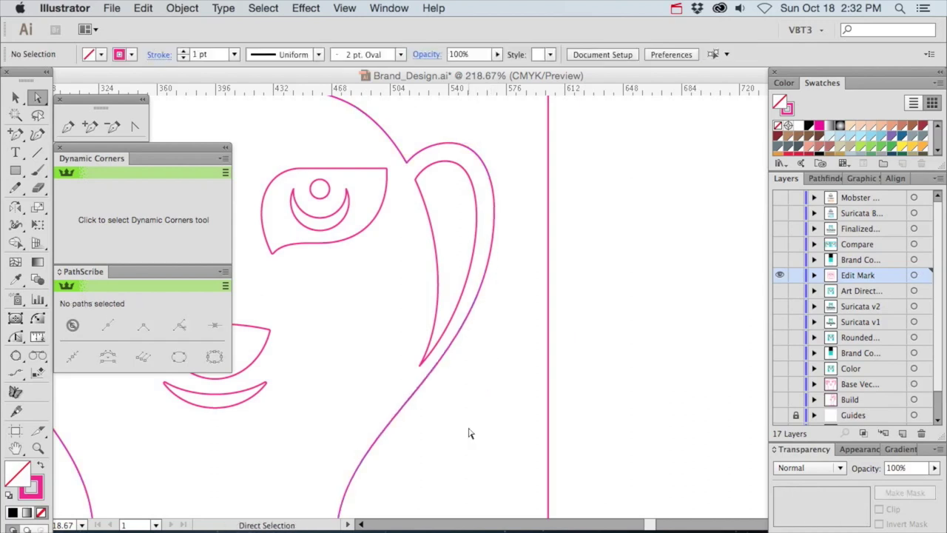
- Examine the whole face, comparing the reshaped right ear and neck curve with the left side
left_click_drag(452, 417, 556, 392)
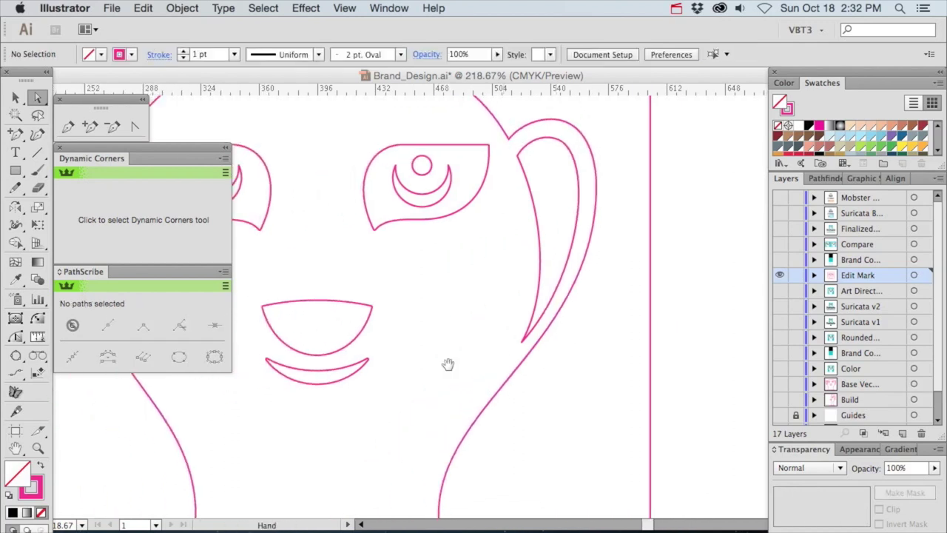
left_click_drag(422, 359, 543, 358)
left_click(39, 446)
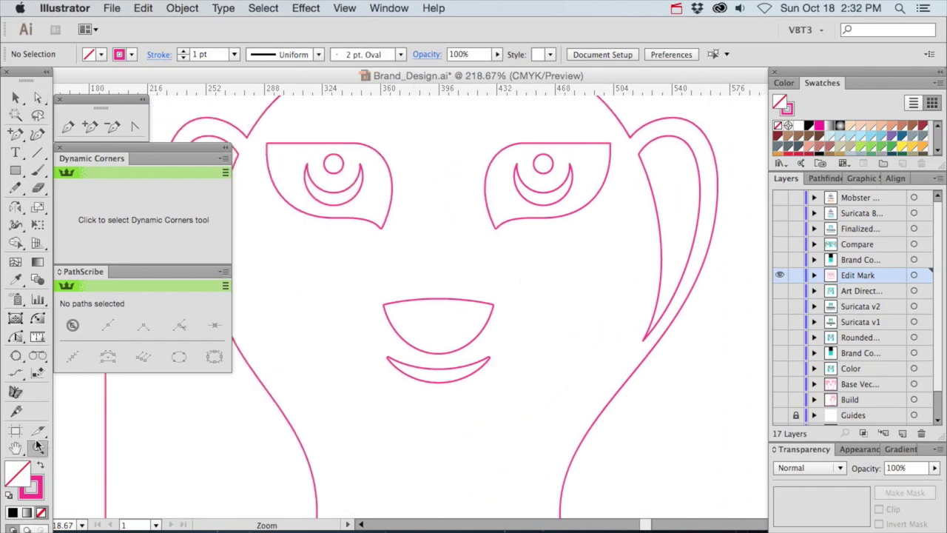
left_click(452, 329, "alt")
left_click_drag(537, 271, 568, 302)
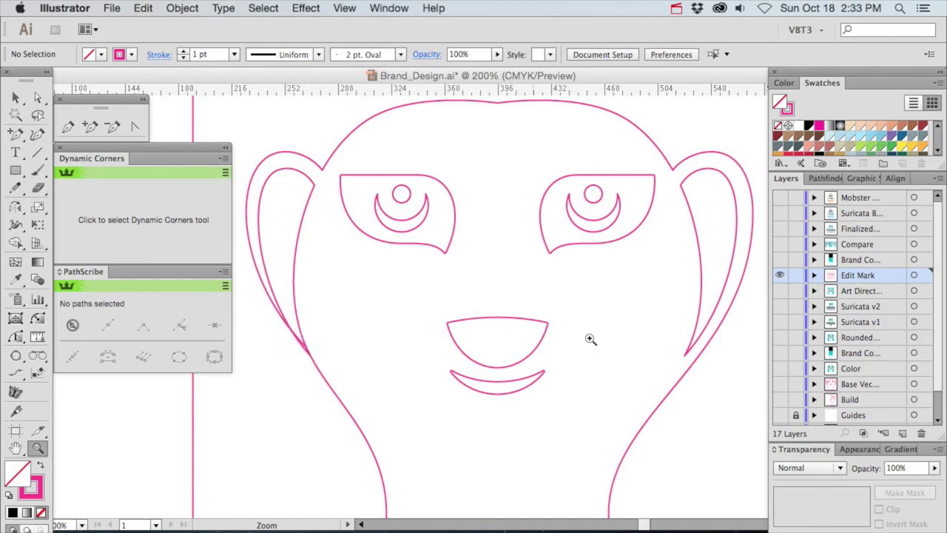
- Round the lower tip of the right inner ear shape with Dynamic Corners, reusing the nose corner's 0.594 pt Standard radius, and deselect it
scroll(585, 340, "right", 5)
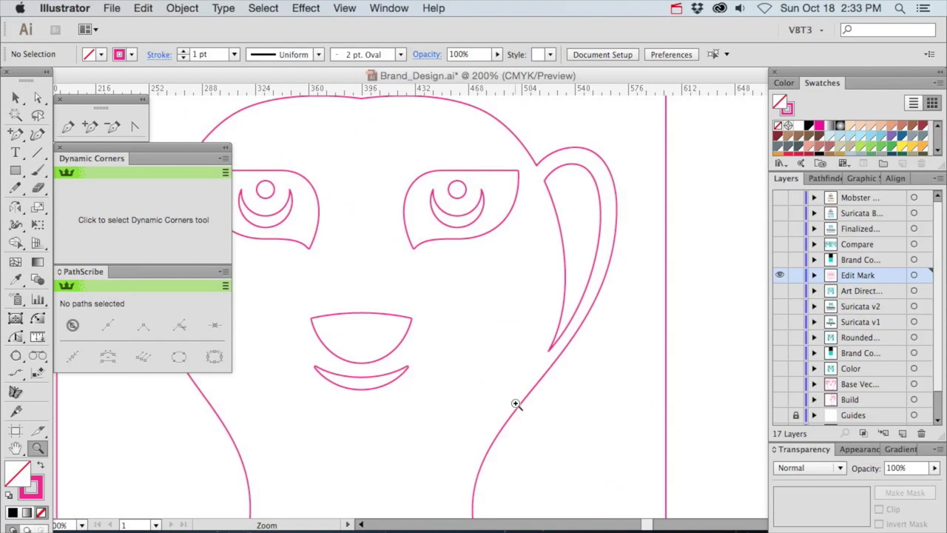
mouse_move(522, 416)
left_mouse_down()
mouse_move(523, 389)
mouse_move(516, 432)
left_mouse_up()
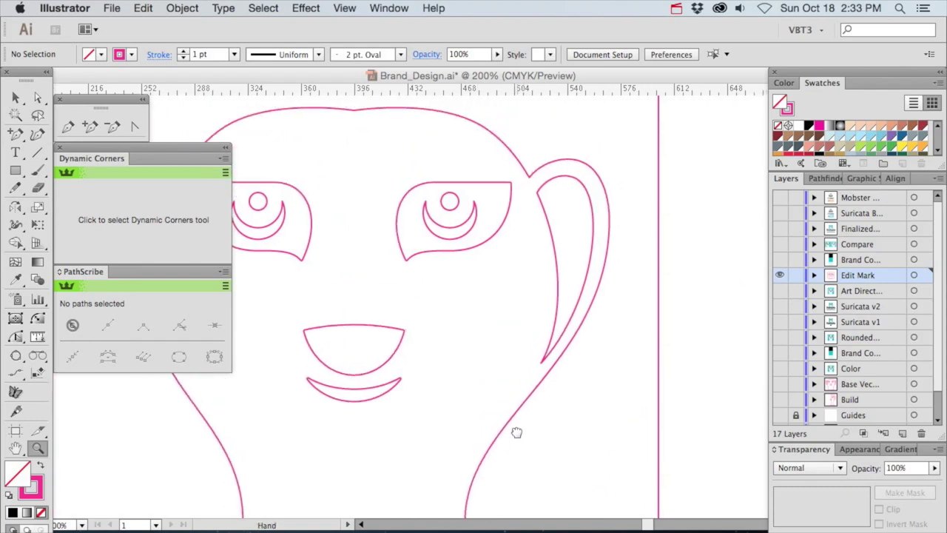
left_click(38, 317)
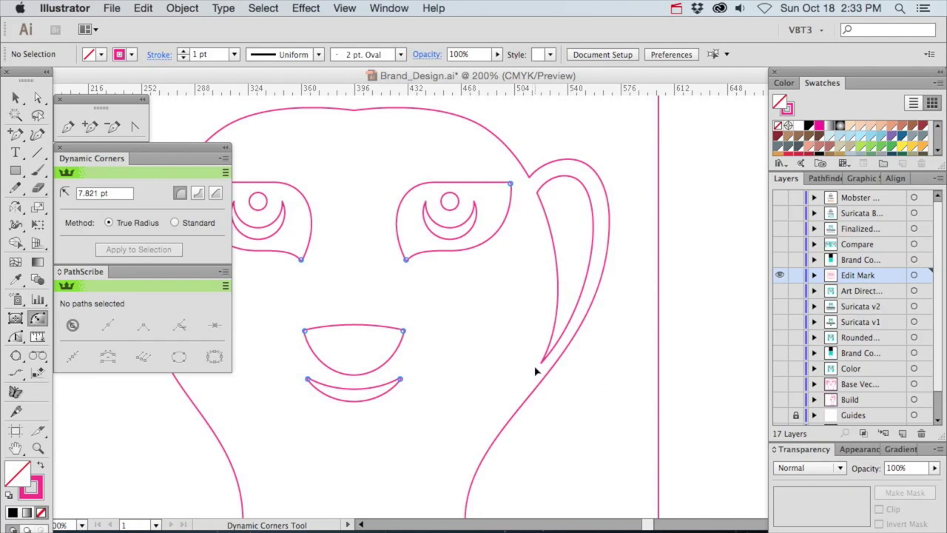
left_click(403, 332)
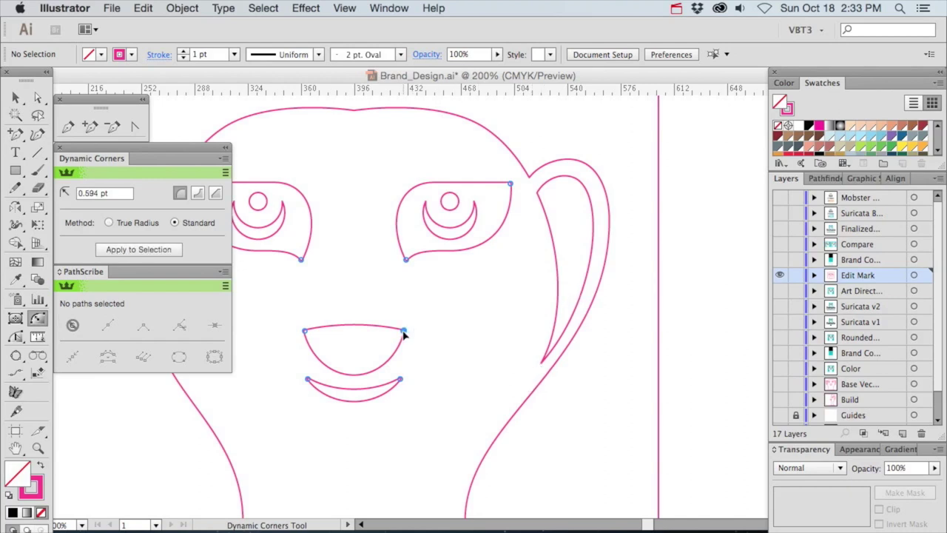
left_click(542, 364)
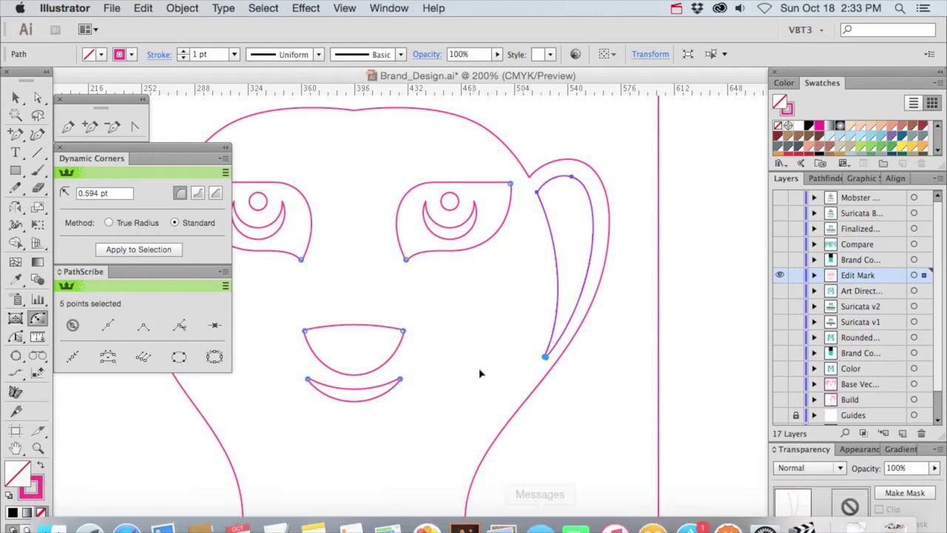
key("v")
left_click(484, 338)
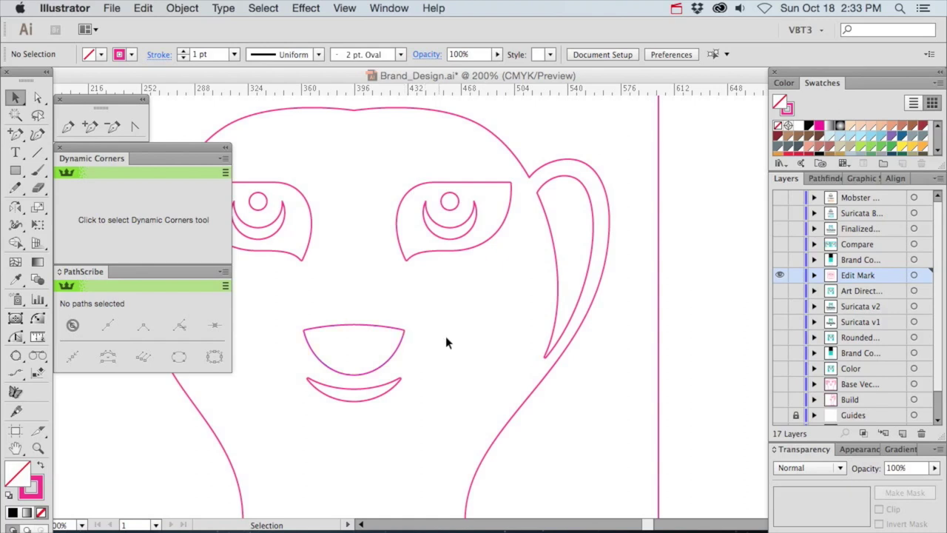
- View the whole Edit Mark linework at 100% and show the upper brand colour layer's swatches beside it
left_click(37, 448)
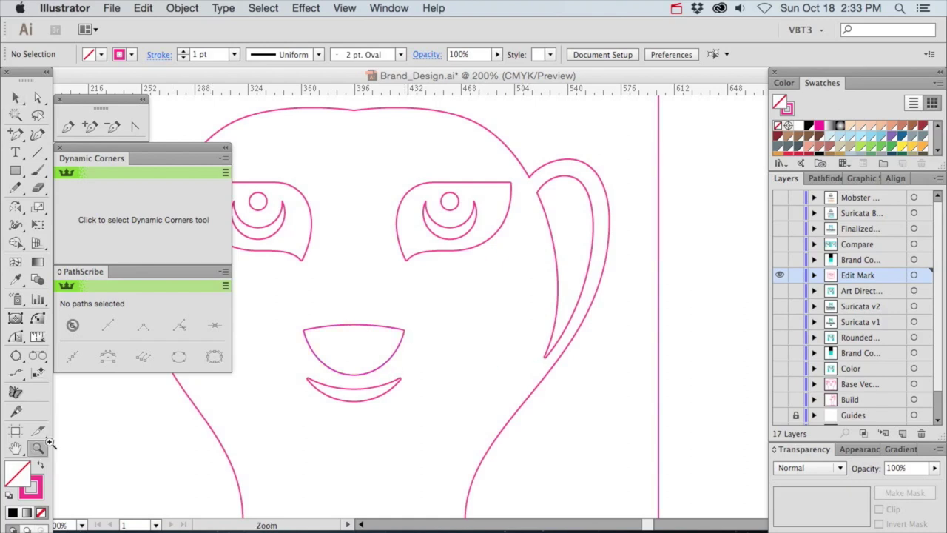
left_click(516, 327, "alt")
left_click(456, 319, "alt")
left_click_drag(468, 313, 569, 312)
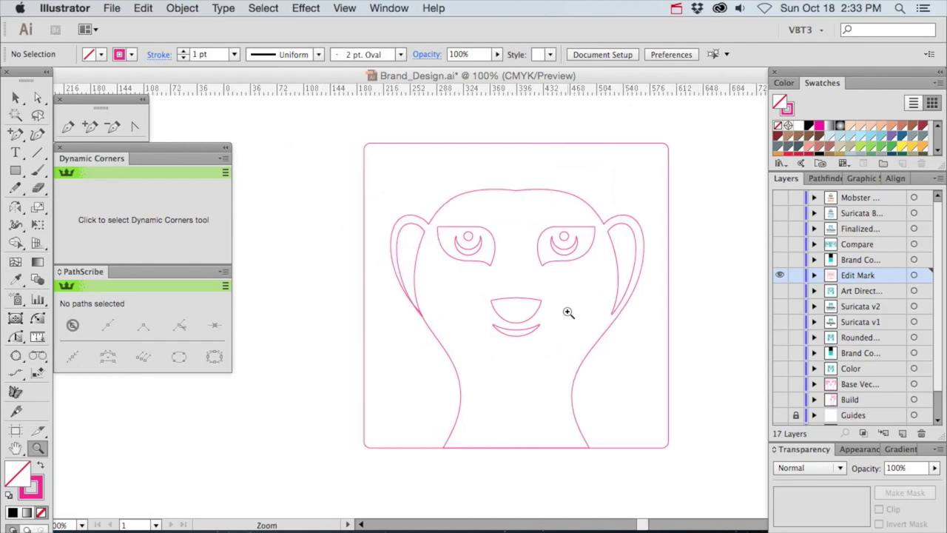
left_click(780, 259)
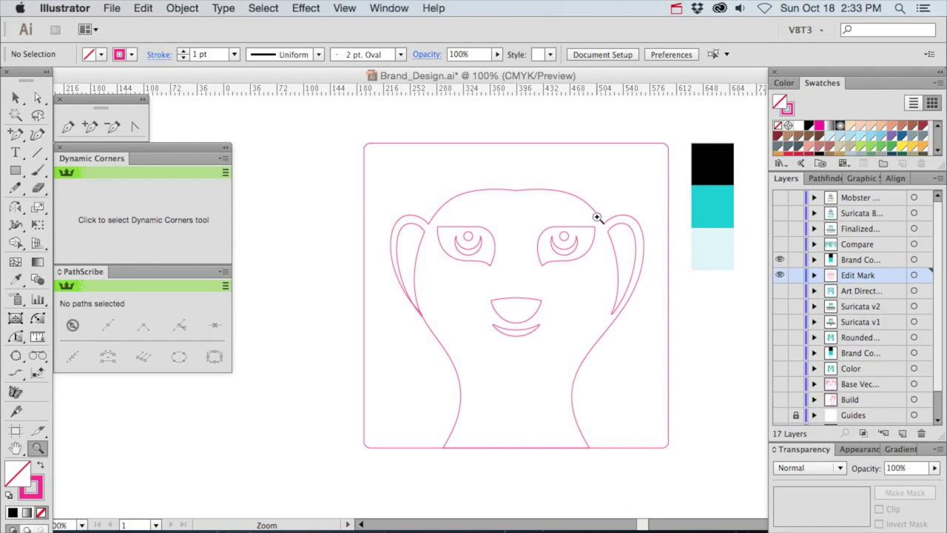
- Isolate the Compare layer, collapse the VectorScribe panels, and centre both coloured meerkat marks to compare them
left_click(780, 244, "alt")
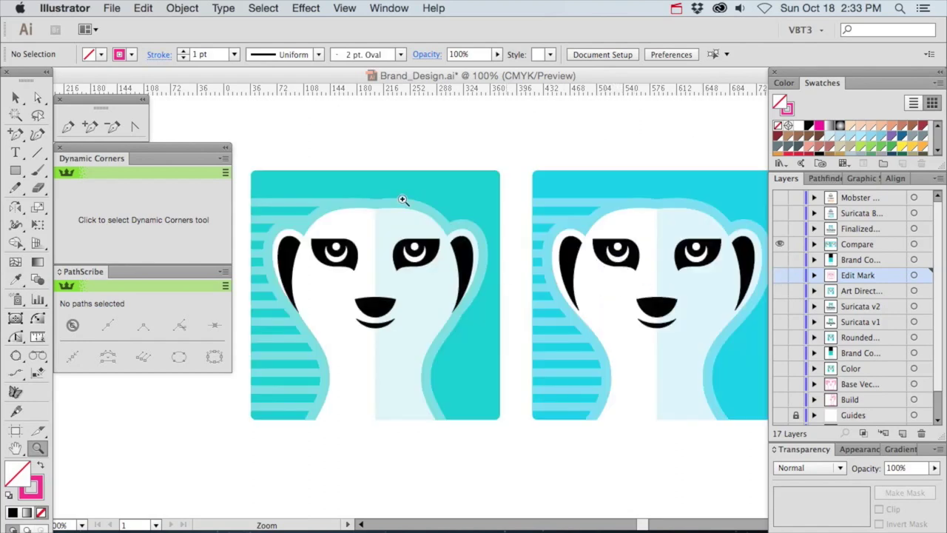
left_click(225, 151)
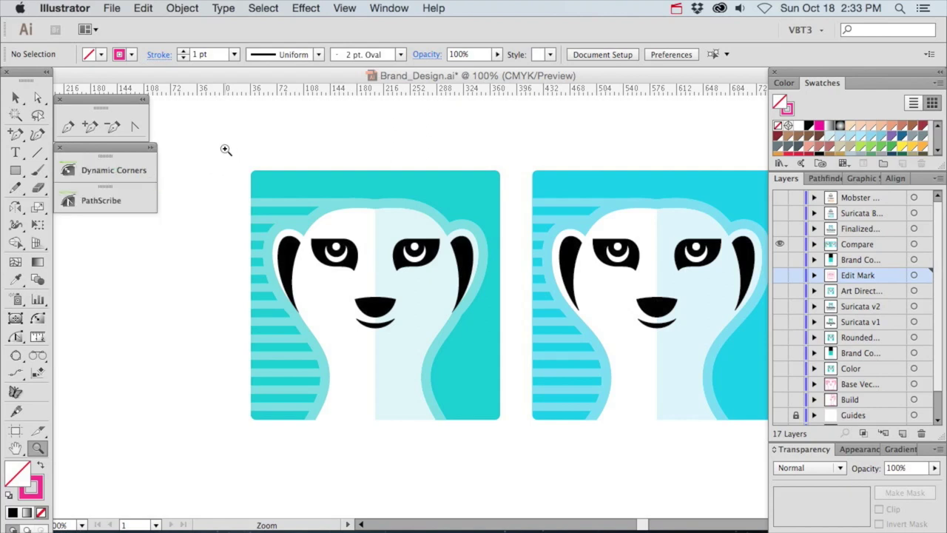
left_click_drag(519, 237, 459, 234)
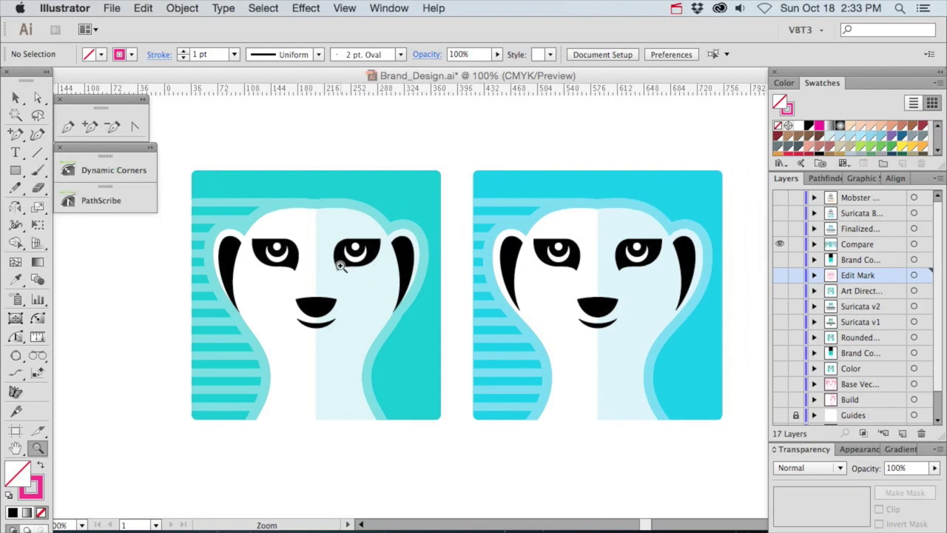
key("v")
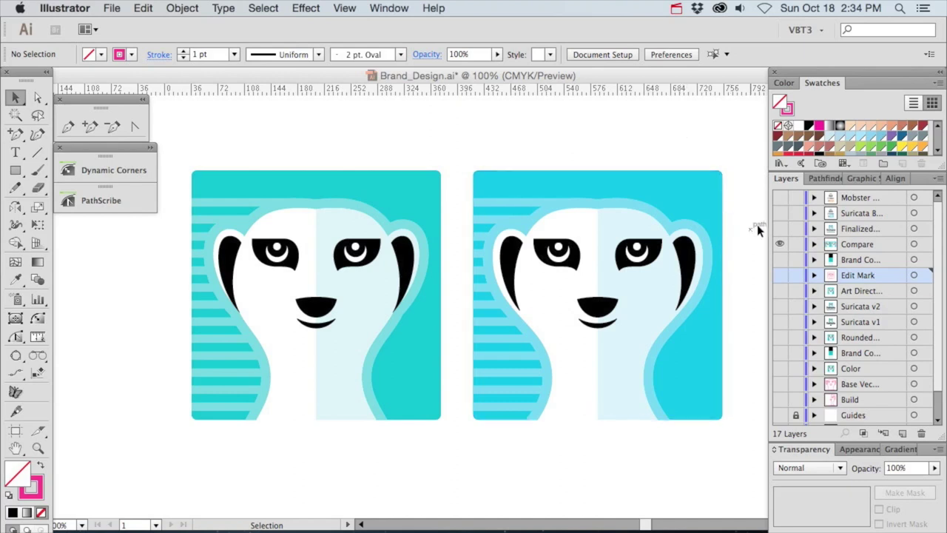
- Replace the Compare artwork with the finalized Suricata logo, and review the Suricata logo variations fitted to the window
left_click(780, 229)
left_click(780, 245)
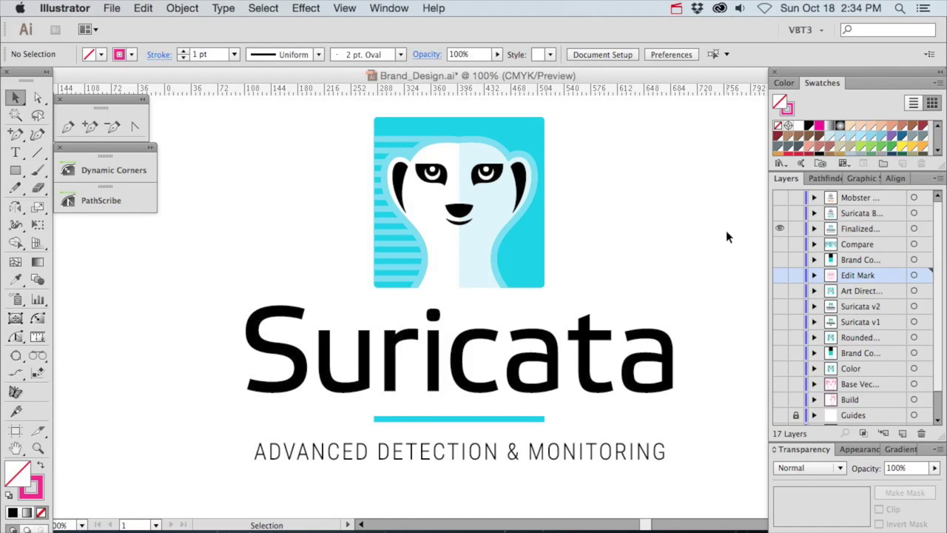
left_click(780, 213)
key("super+0")
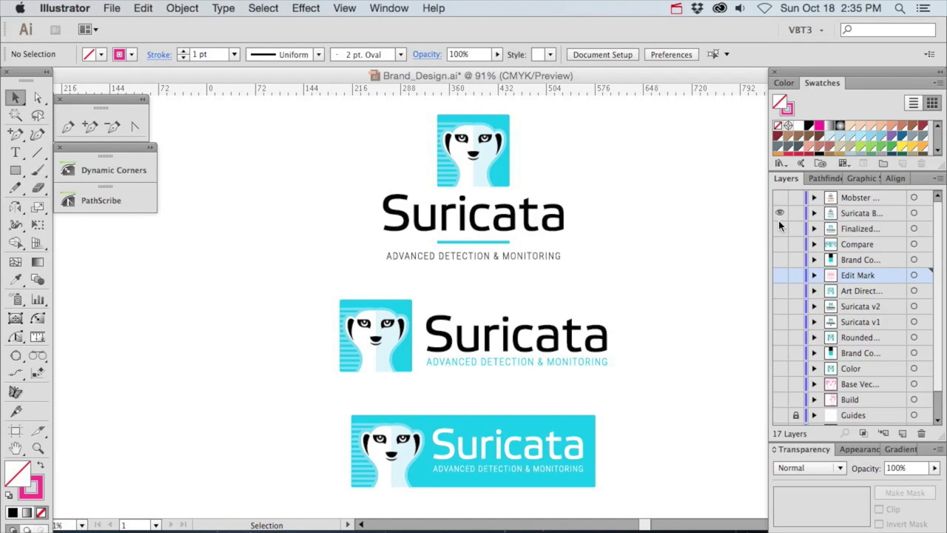
- Show the Mobster logo variations and hide the Suricata ones
left_click(779, 197)
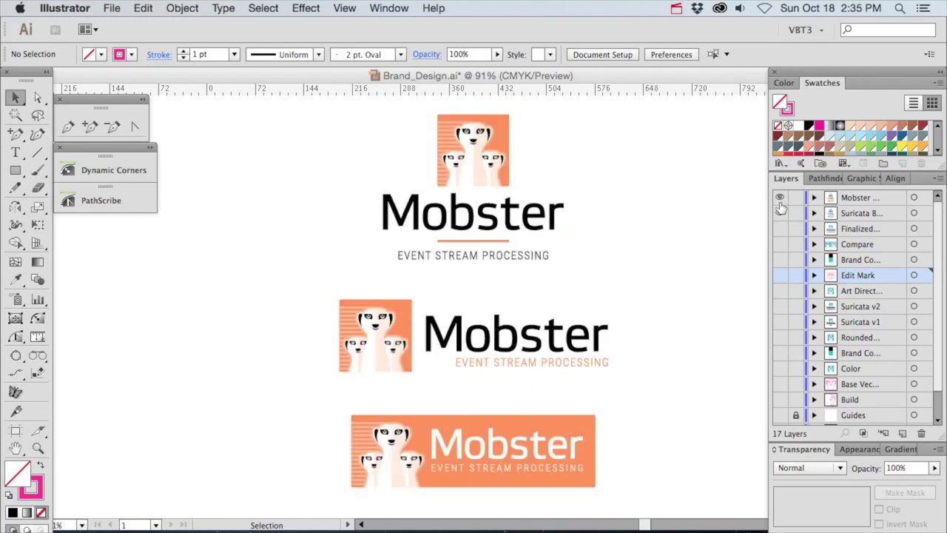
left_click(779, 213)
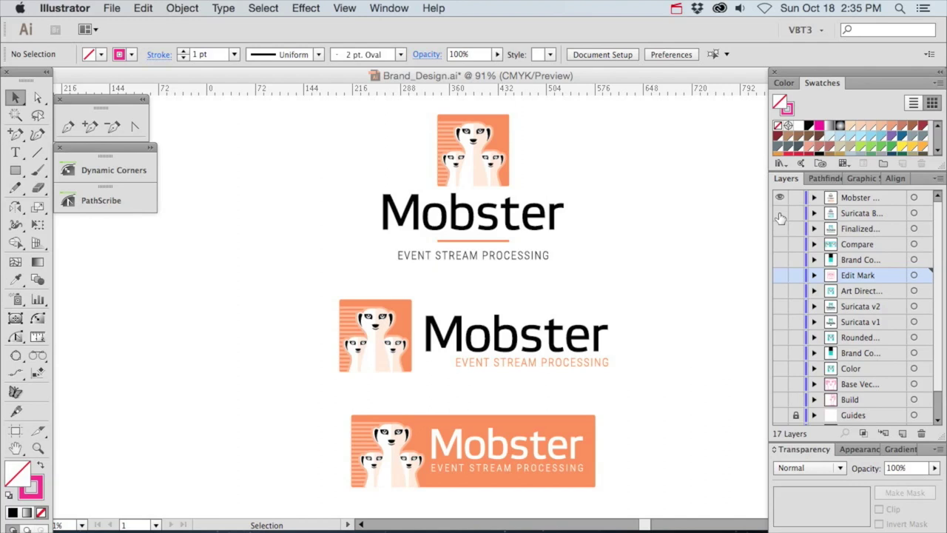